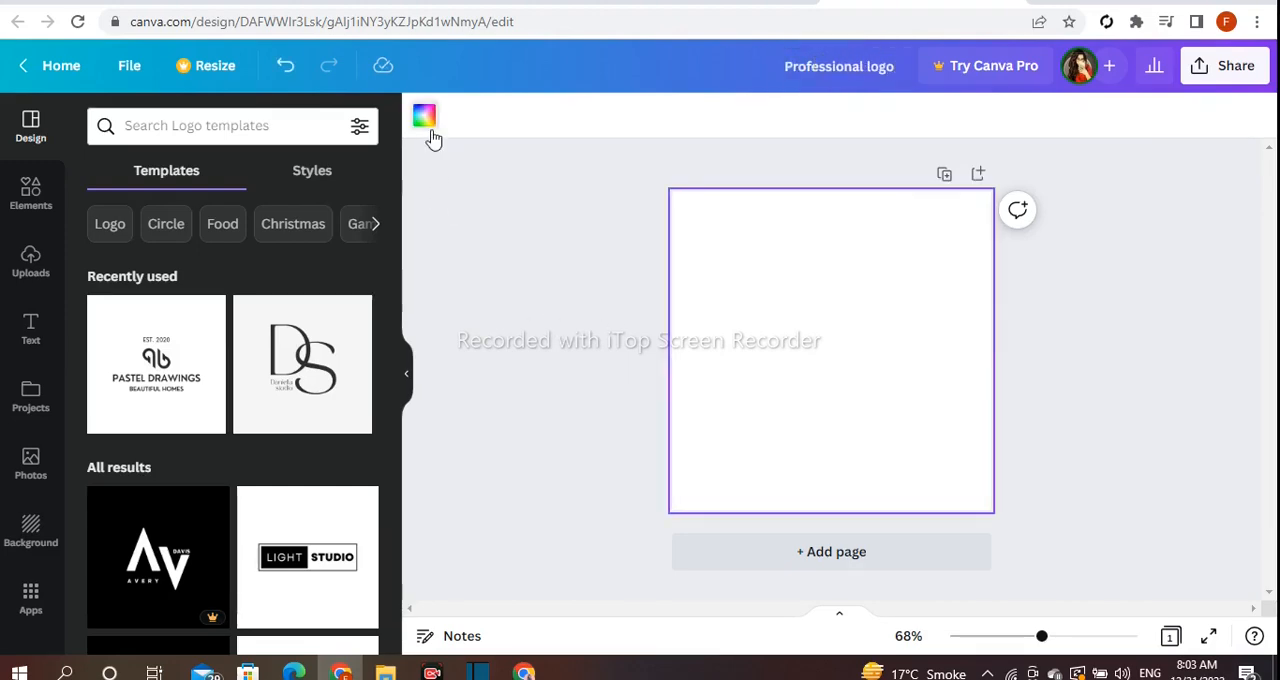
- Set the page's background colour to the light grey from the default colours
{"action": "left_click", "coordinate": [426, 120]}
{"action": "left_click", "coordinate": [307, 379]}
{"action": "left_click", "coordinate": [258, 381]}
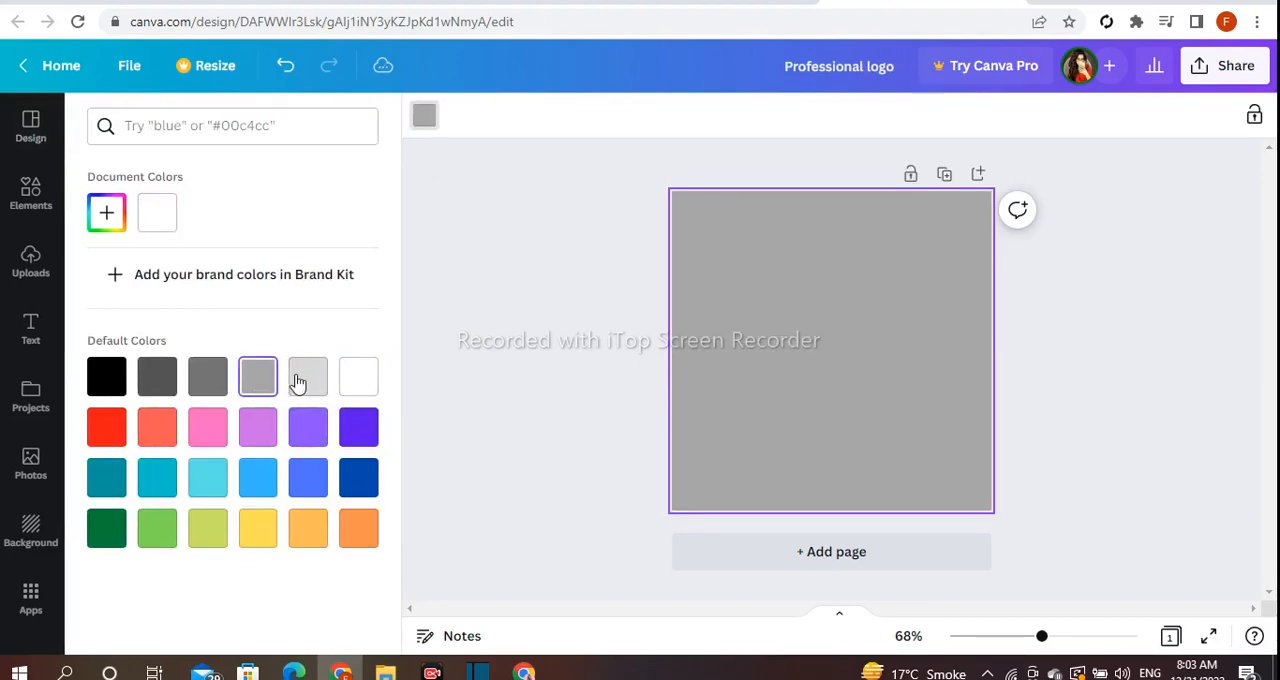
{"action": "left_click", "coordinate": [305, 381]}
{"action": "left_click", "coordinate": [463, 397]}
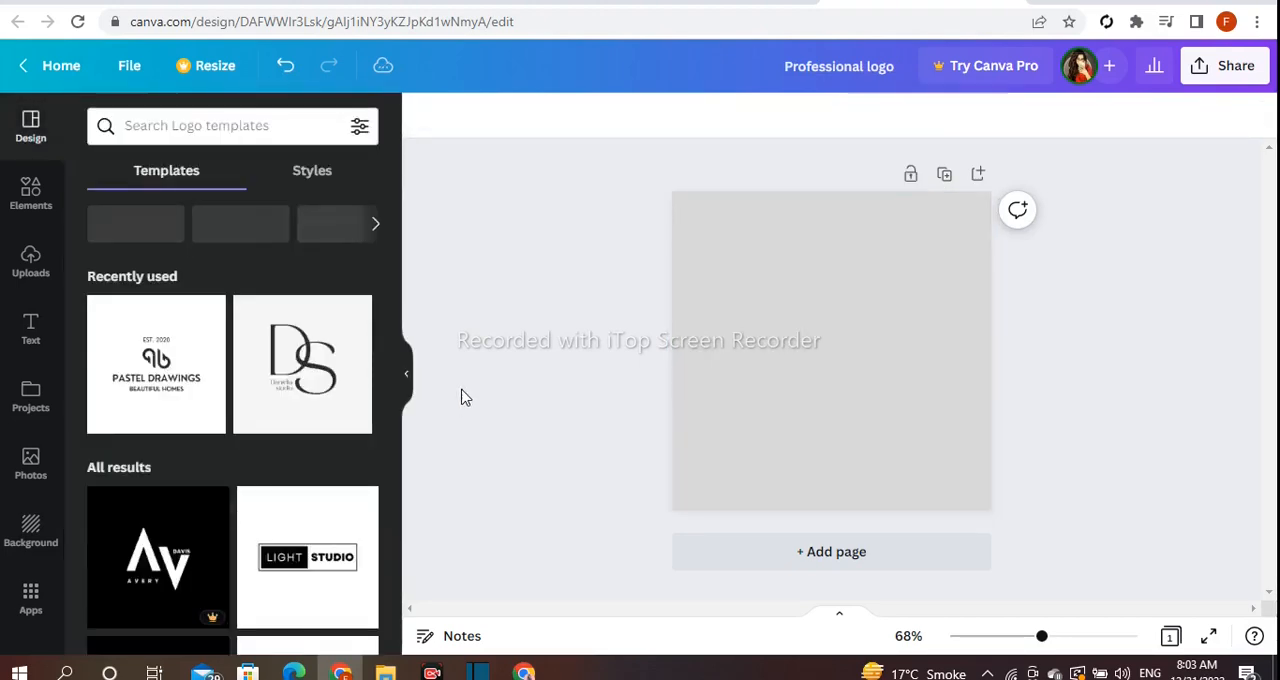
- Open the full collection of Frames among the design elements
{"action": "left_click_drag", "start_coordinate": [1053, 642], "coordinate": [1052, 640]}
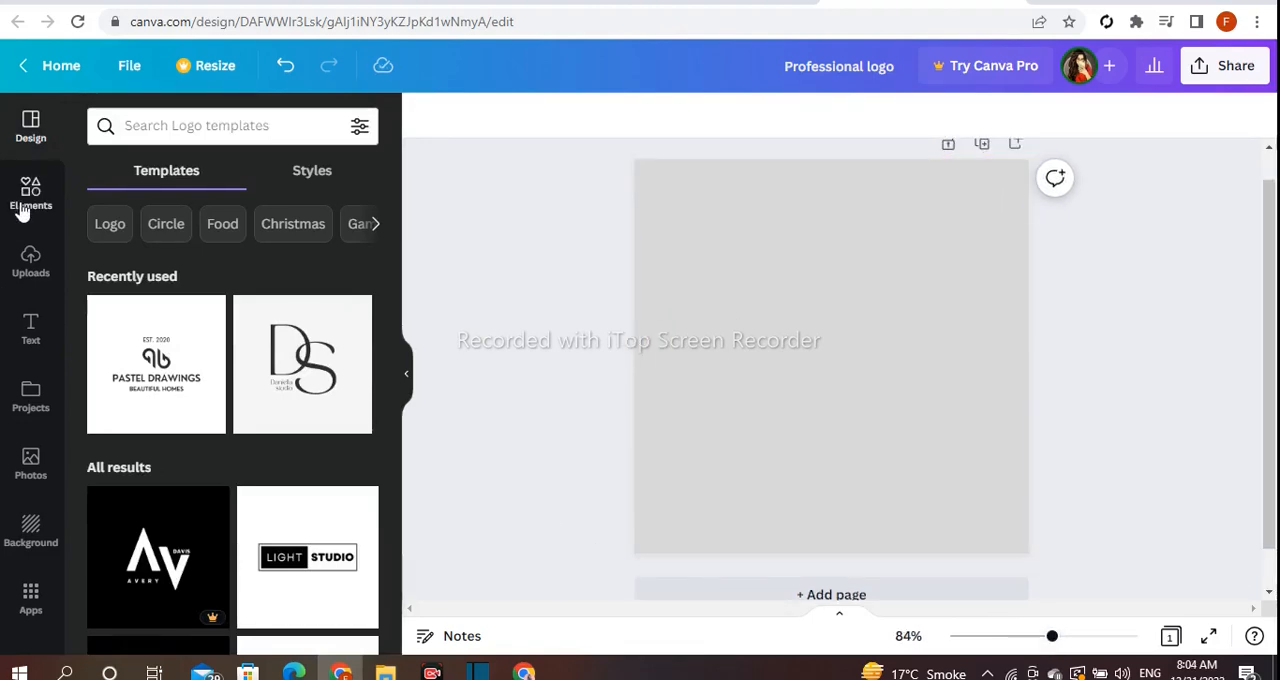
{"action": "left_click", "coordinate": [22, 210]}
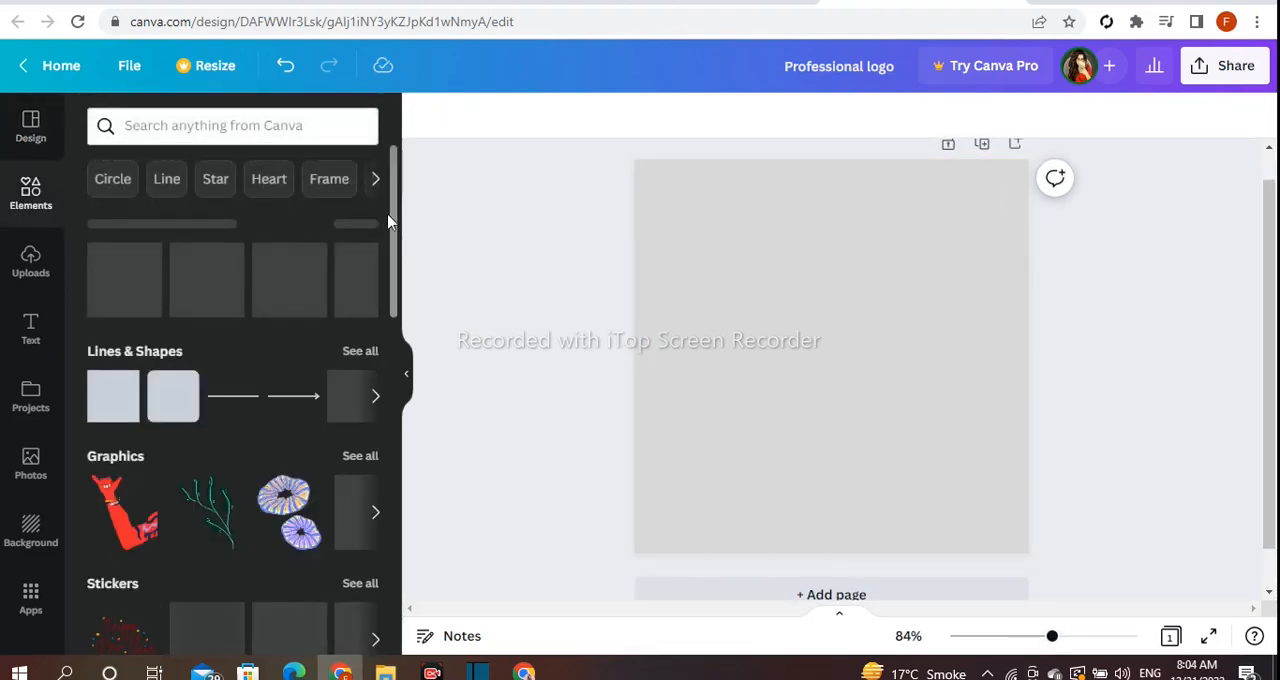
{"action": "scroll", "coordinate": [390, 295], "scroll_direction": "down", "scroll_amount": 3}
{"action": "scroll", "coordinate": [390, 295], "scroll_direction": "down", "scroll_amount": 8}
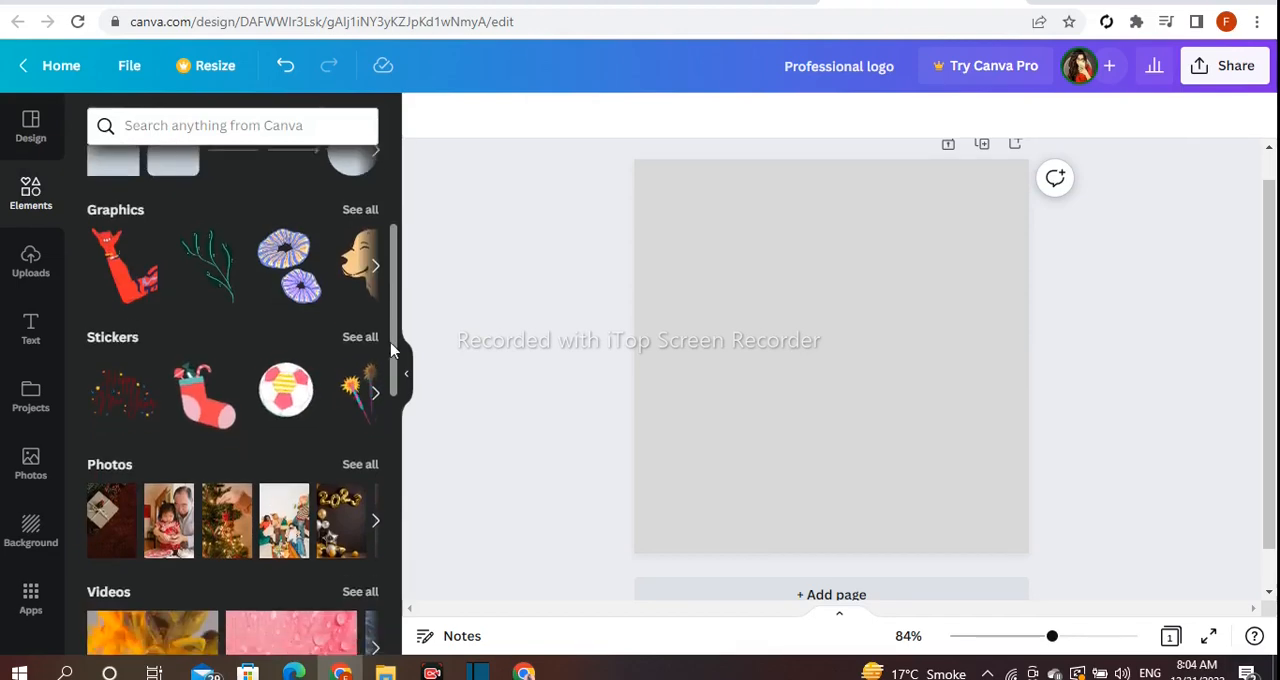
{"action": "scroll", "coordinate": [390, 553], "scroll_direction": "down", "scroll_amount": 2}
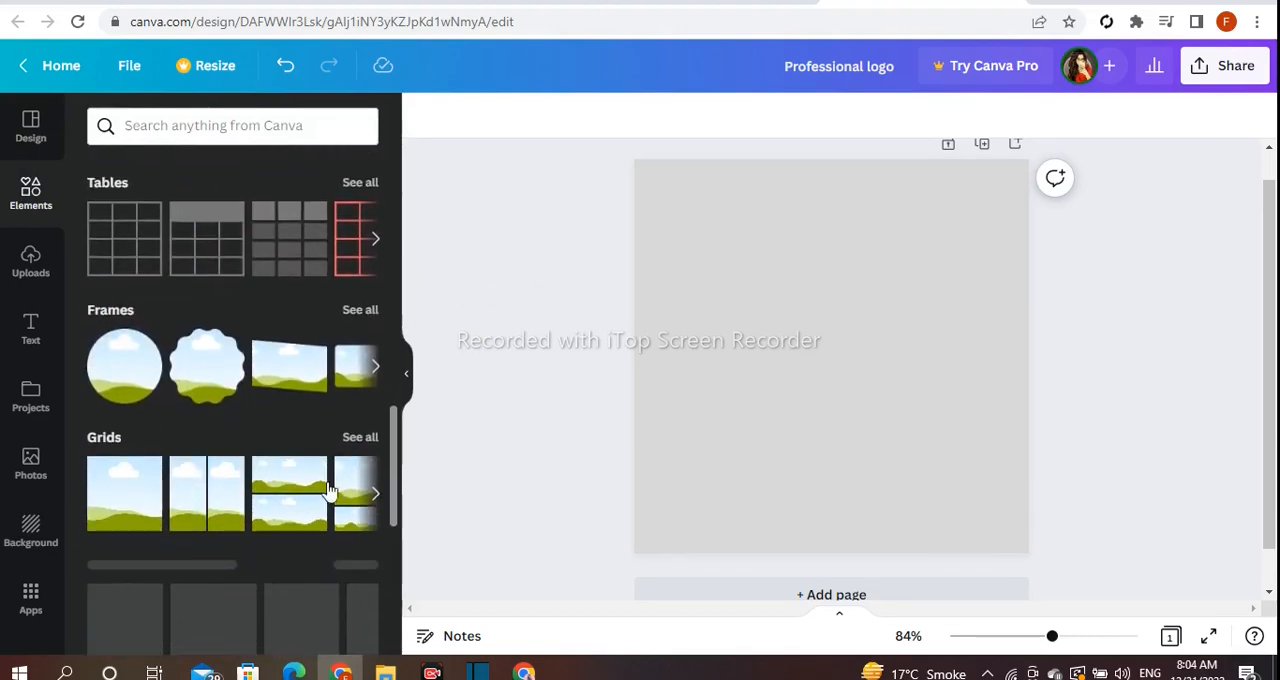
{"action": "left_click", "coordinate": [355, 309]}
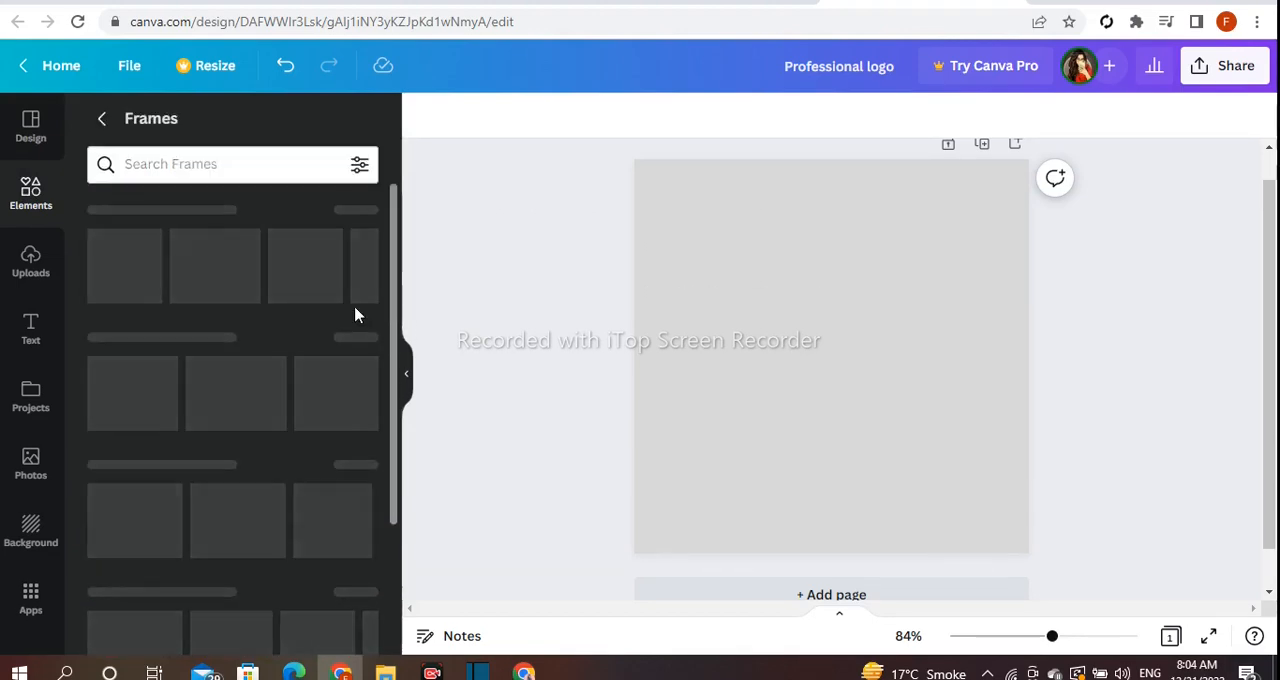
- Clear the recent searches in the Frames collection
{"action": "left_click", "coordinate": [158, 164]}
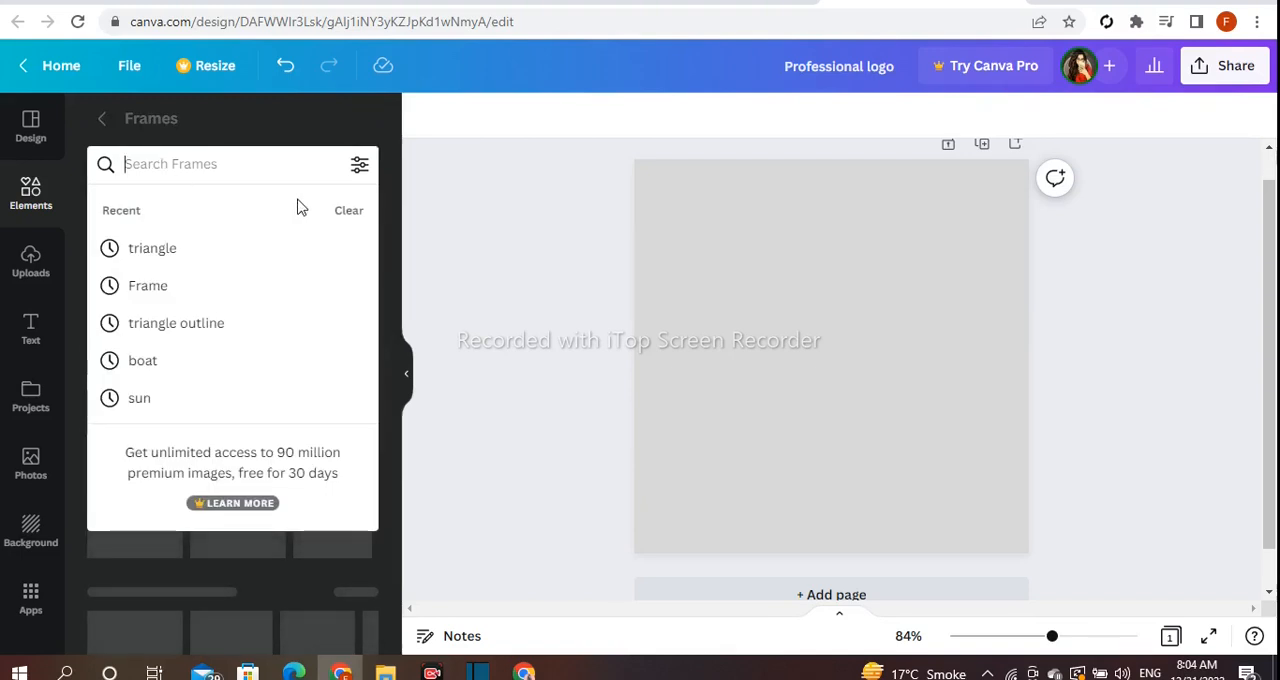
{"action": "left_click", "coordinate": [345, 215]}
{"action": "left_click", "coordinate": [434, 326]}
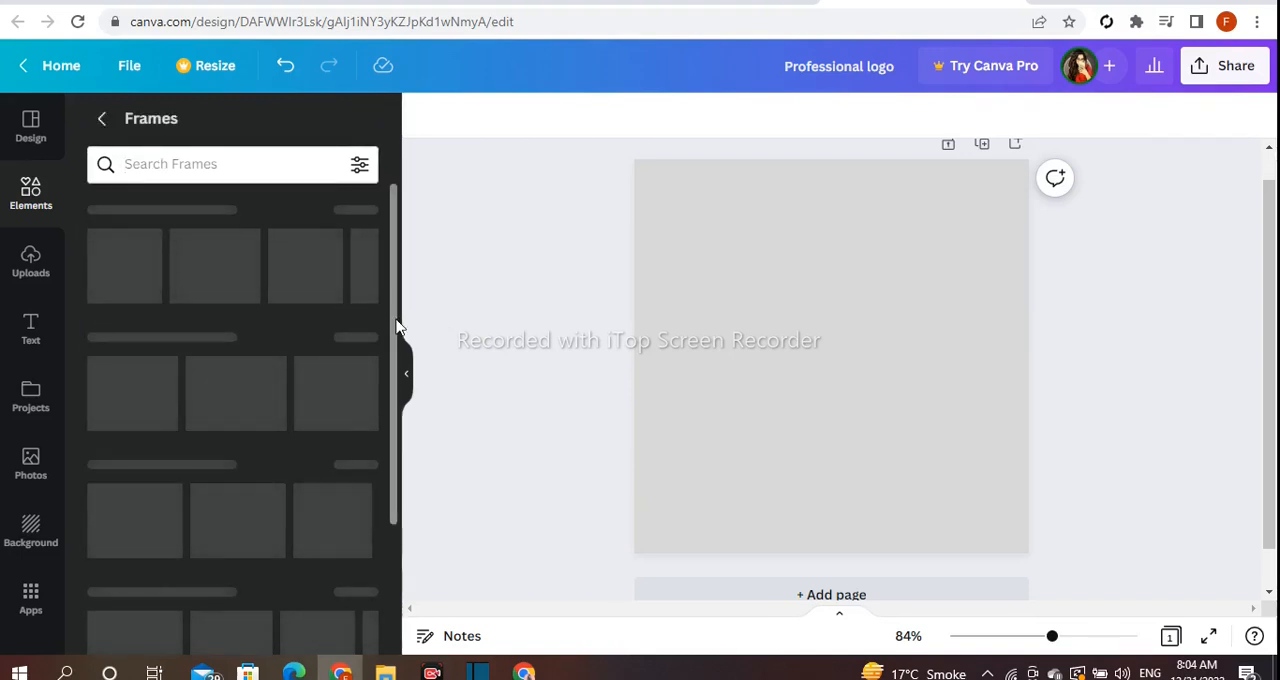
{"action": "left_click_drag", "start_coordinate": [394, 323], "coordinate": [395, 248]}
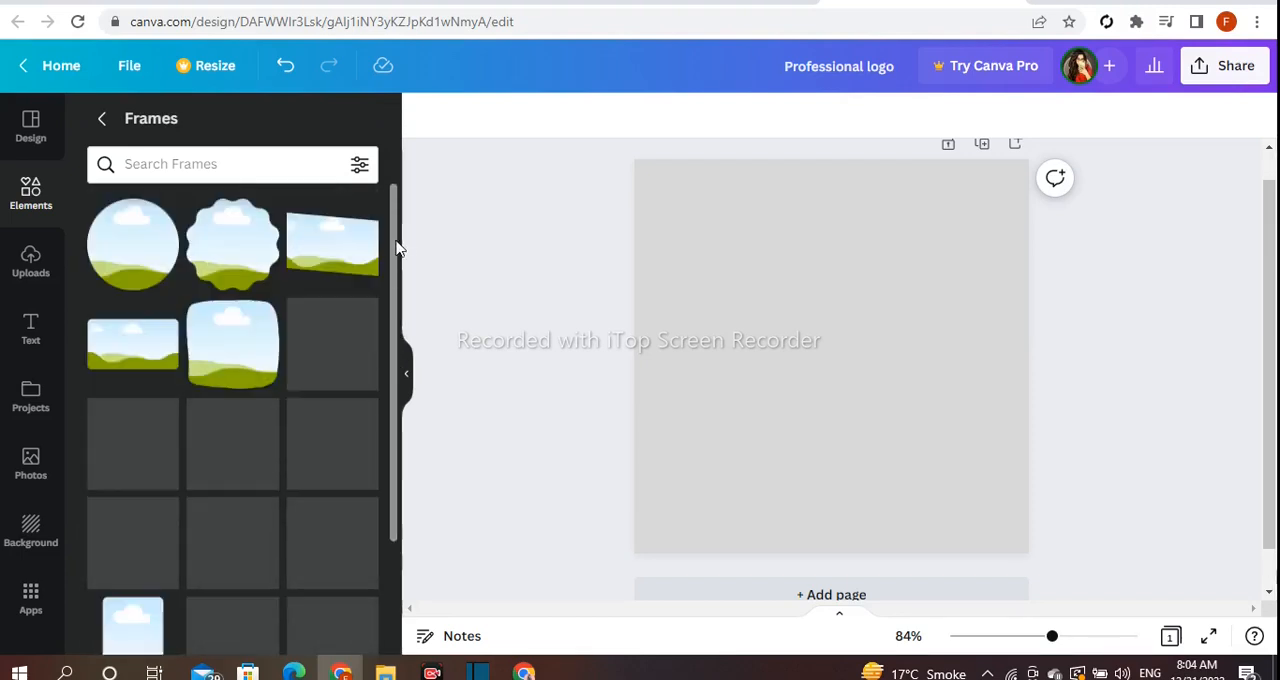
- Search the Frames collection for "triangle"
{"action": "left_click", "coordinate": [185, 166]}
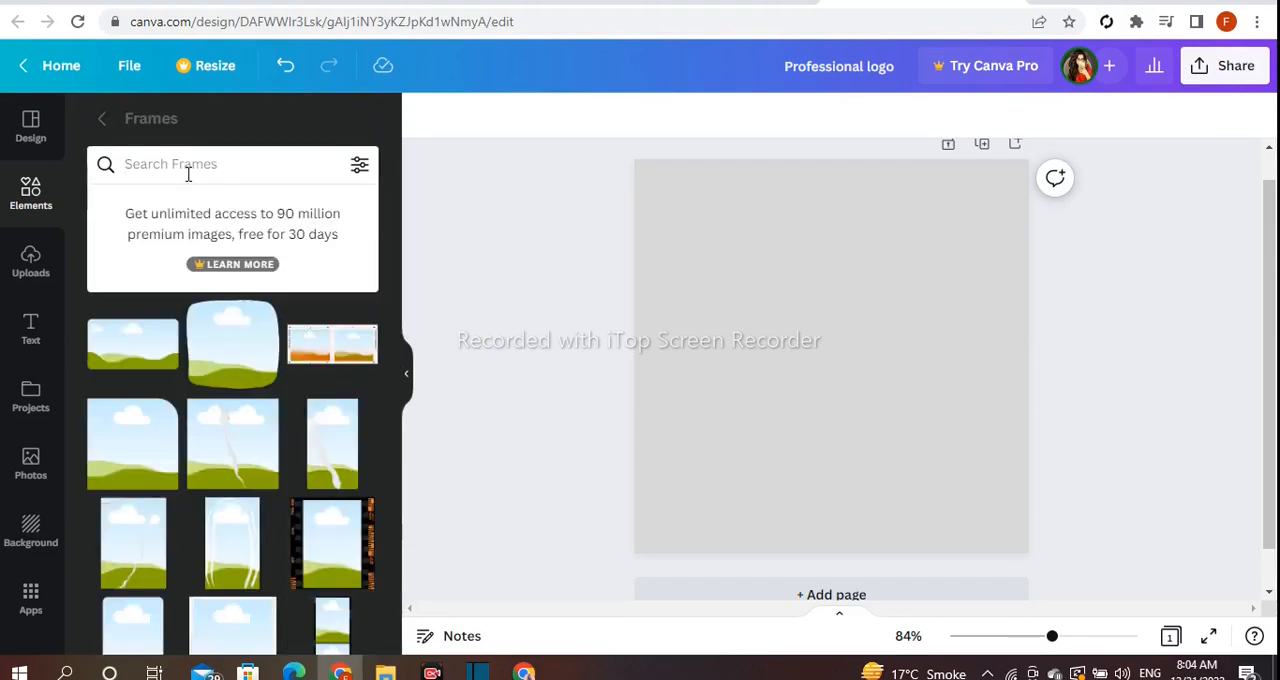
{"action": "type", "text": "triangl"}
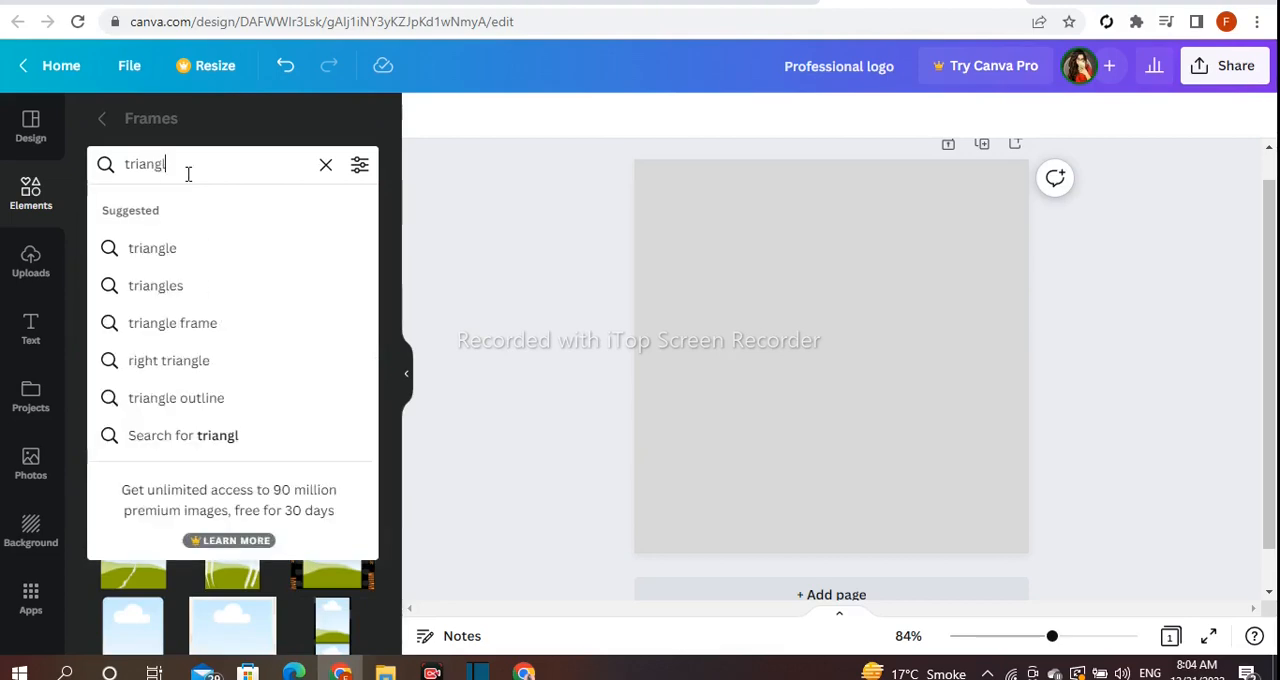
{"action": "type", "text": "e"}
{"action": "key", "text": "Return"}
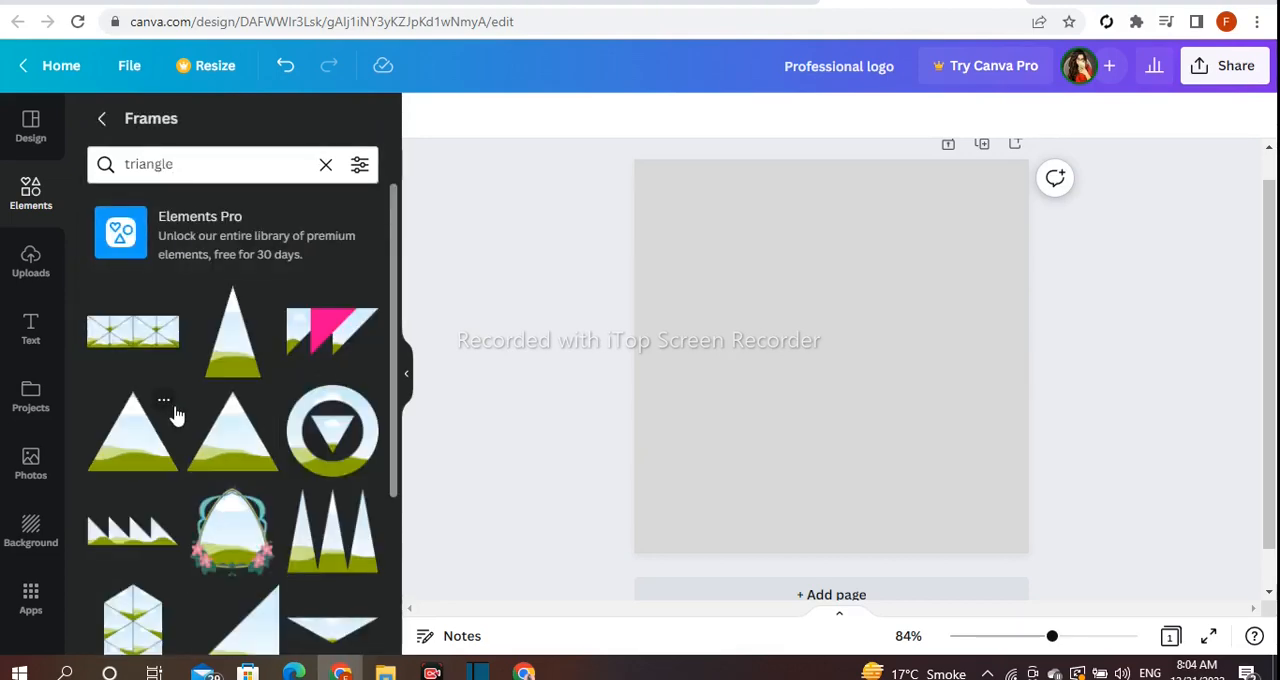
- Add the plain equilateral triangle frame to the page and place it in the upper middle
{"action": "left_click", "coordinate": [135, 458]}
{"action": "left_click_drag", "start_coordinate": [764, 385], "coordinate": [750, 366]}
{"action": "left_click_drag", "start_coordinate": [815, 461], "coordinate": [818, 462]}
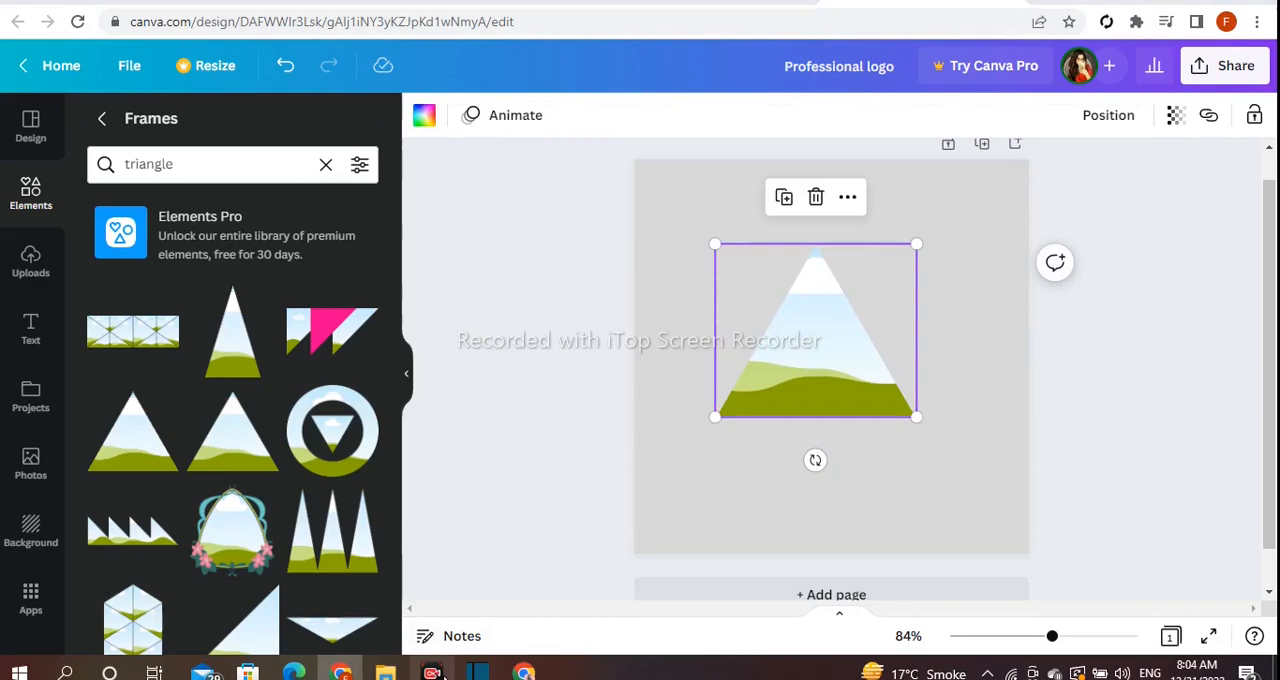
- Rotate the triangle frame to point left and shrink it in the left part of the page
{"action": "left_click_drag", "start_coordinate": [814, 459], "coordinate": [911, 330]}
{"action": "left_click_drag", "start_coordinate": [911, 235], "coordinate": [831, 306]}
{"action": "left_click_drag", "start_coordinate": [825, 366], "coordinate": [778, 300]}
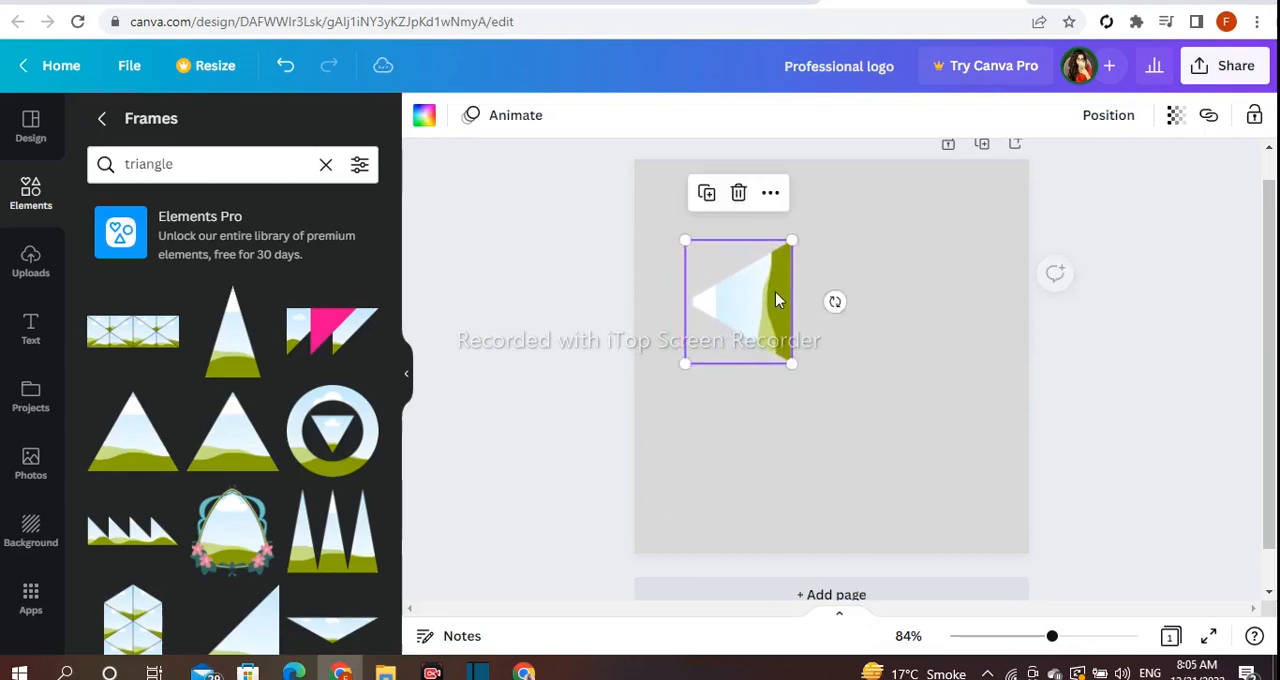
{"action": "left_click_drag", "start_coordinate": [792, 241], "coordinate": [767, 271]}
{"action": "left_click", "coordinate": [929, 484]}
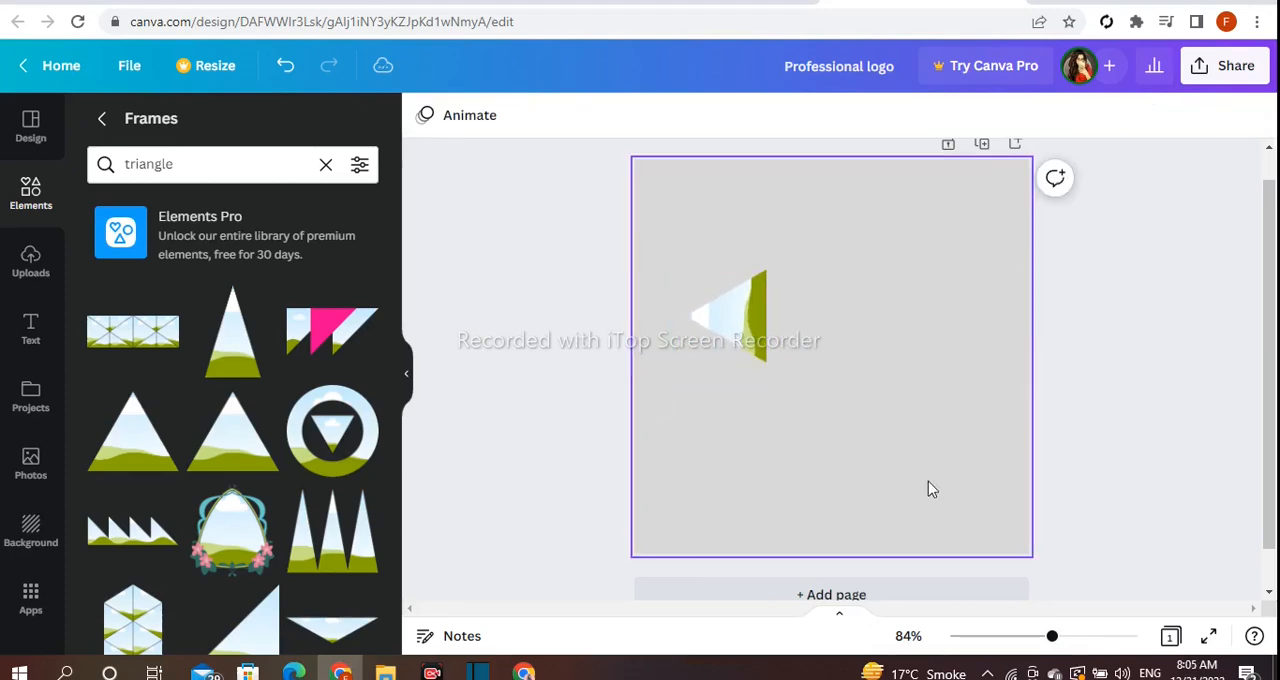
- Duplicate the left-pointing triangle and place the copy directly below the original
{"action": "left_click_drag", "start_coordinate": [1052, 638], "coordinate": [1046, 638]}
{"action": "left_click", "coordinate": [750, 338]}
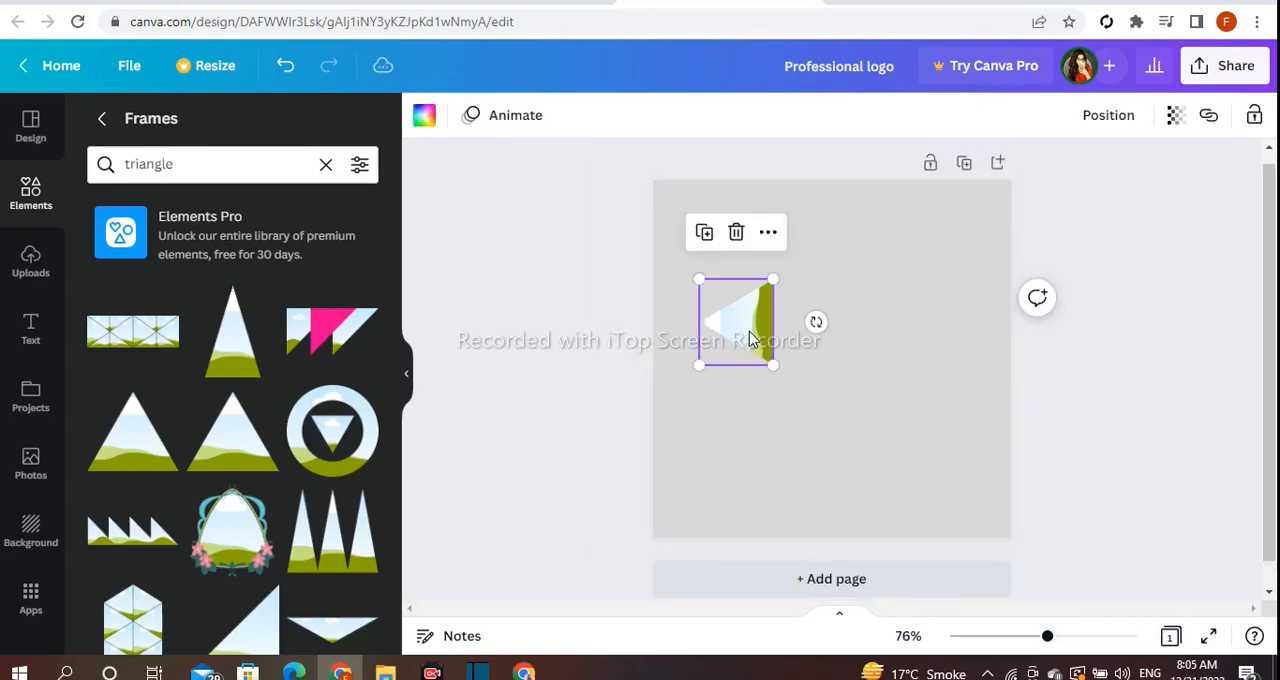
{"action": "left_click_drag", "start_coordinate": [702, 282], "coordinate": [703, 284]}
{"action": "left_click_drag", "start_coordinate": [817, 325], "coordinate": [817, 324]}
{"action": "left_click_drag", "start_coordinate": [759, 354], "coordinate": [754, 345]}
{"action": "left_click", "coordinate": [705, 240]}
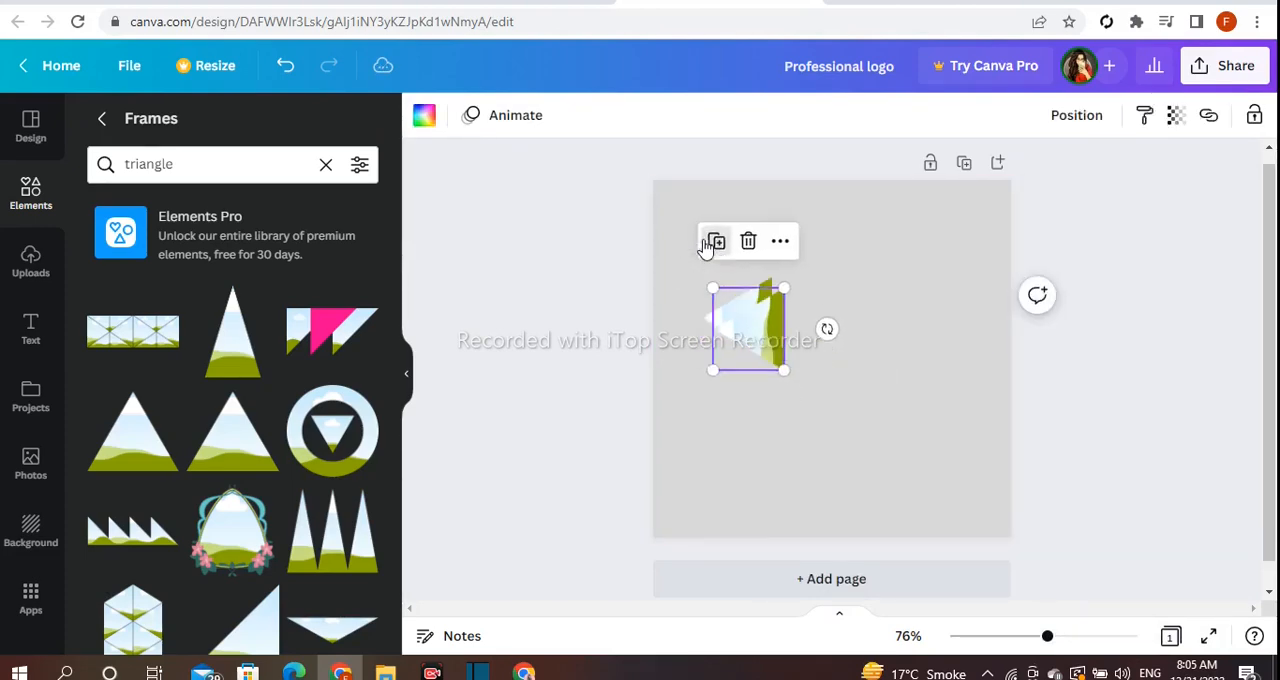
{"action": "left_click_drag", "start_coordinate": [749, 329], "coordinate": [747, 398]}
{"action": "left_click", "coordinate": [866, 397]}
- Duplicate the lower triangle, rotate the copy to 90° and fit it between the two left-pointing triangles
{"action": "left_click", "coordinate": [743, 405]}
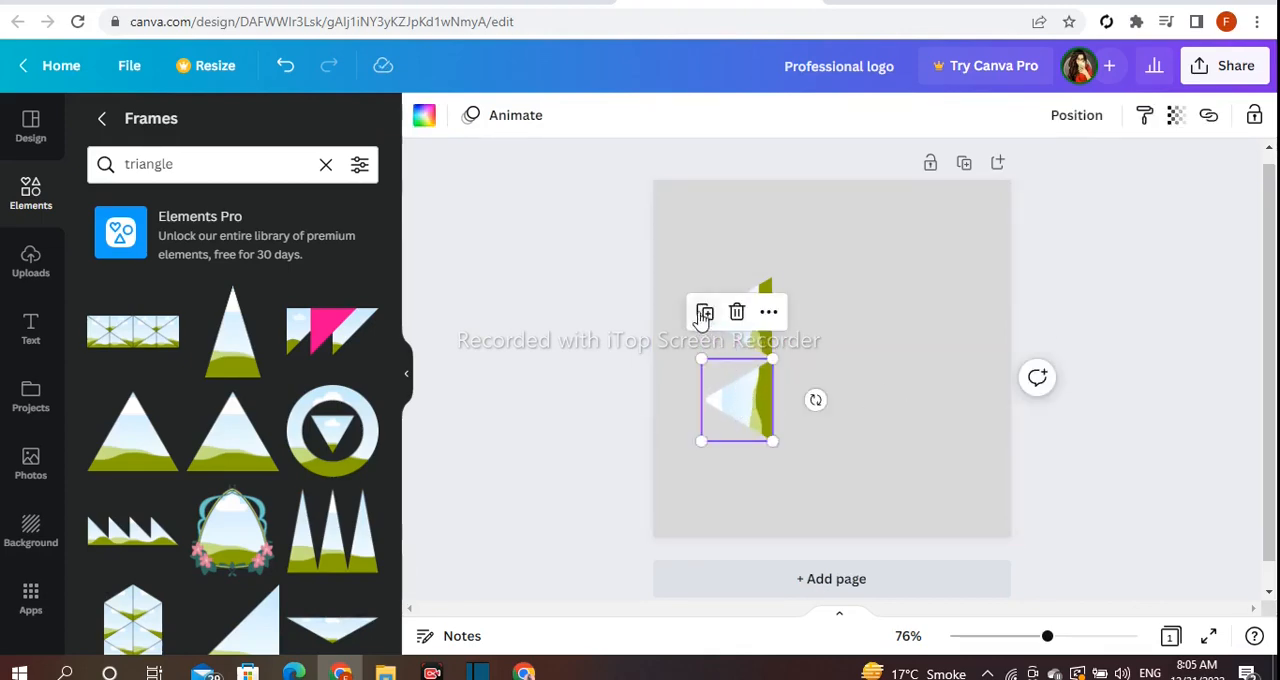
{"action": "left_click", "coordinate": [704, 314]}
{"action": "left_click_drag", "start_coordinate": [769, 423], "coordinate": [646, 386]}
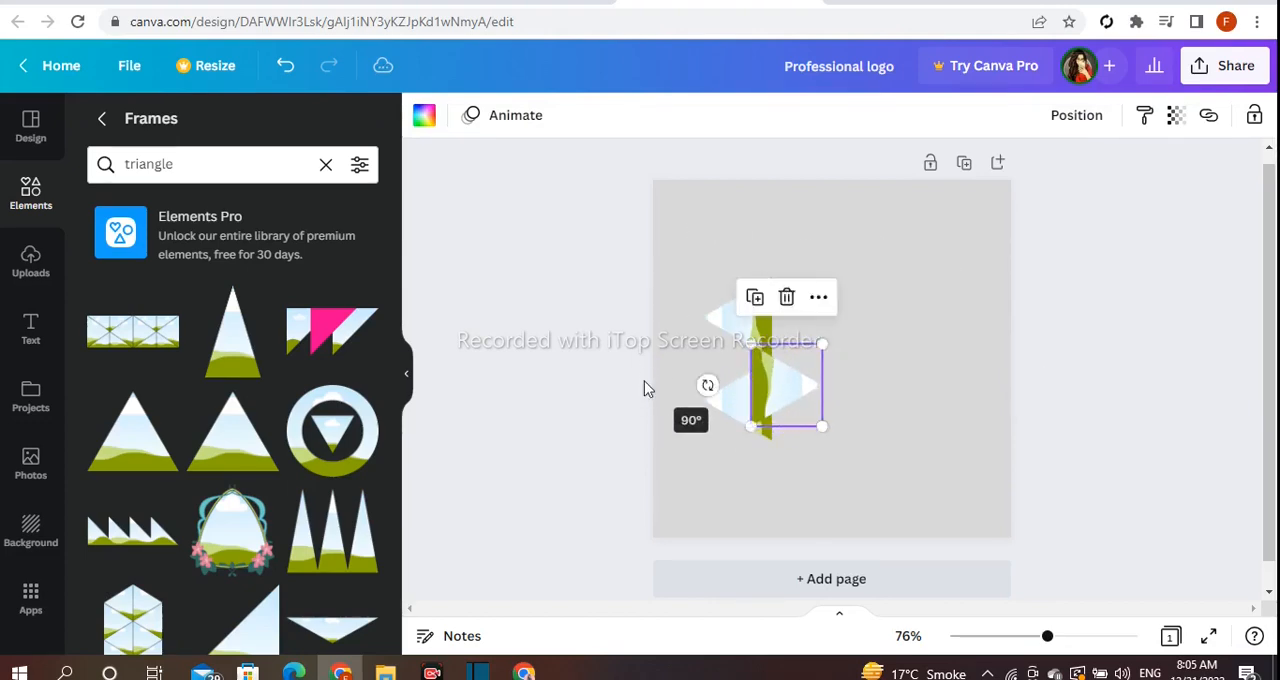
{"action": "left_click_drag", "start_coordinate": [752, 381], "coordinate": [717, 354]}
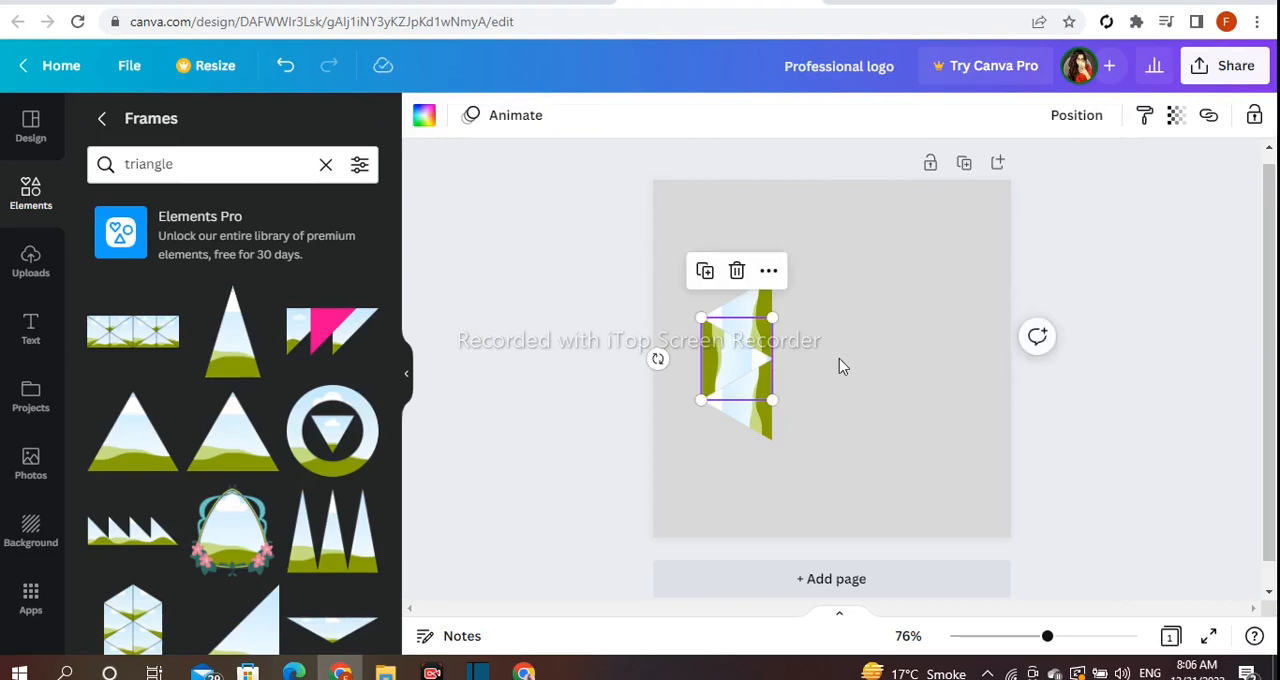
{"action": "left_click", "coordinate": [839, 358]}
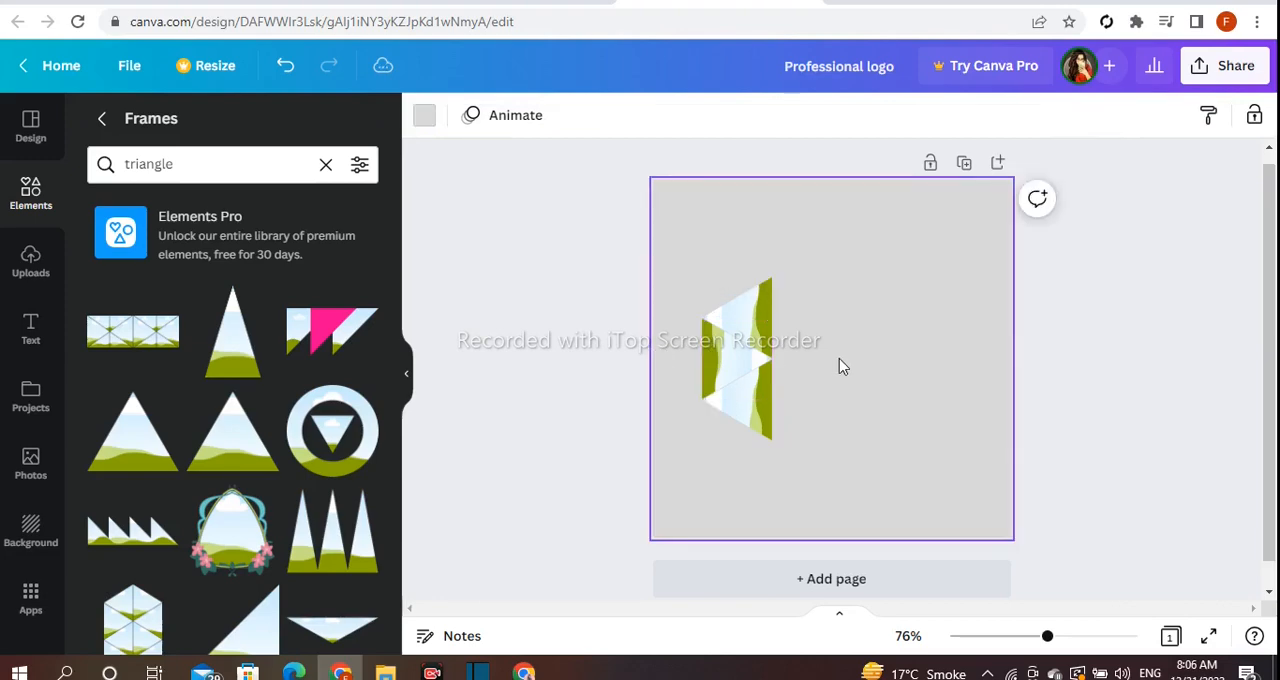
- Add a right-pointing copy of the lowest triangle and join the two base to base
{"action": "left_click", "coordinate": [757, 420]}
{"action": "left_click", "coordinate": [703, 328]}
{"action": "left_click_drag", "start_coordinate": [763, 403], "coordinate": [836, 393]}
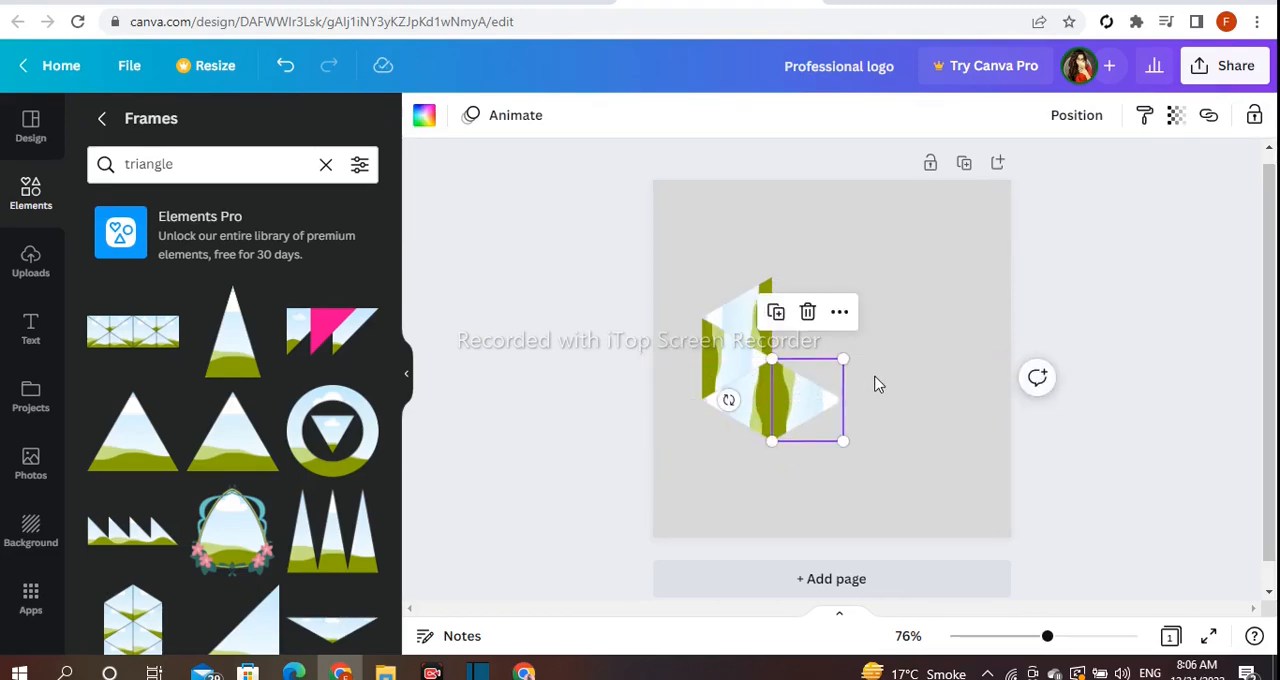
{"action": "left_click", "coordinate": [876, 383]}
- Duplicate the outer right-pointing triangle, turn the copy to point left and fit it against the lower sloping edge
{"action": "left_click", "coordinate": [794, 400]}
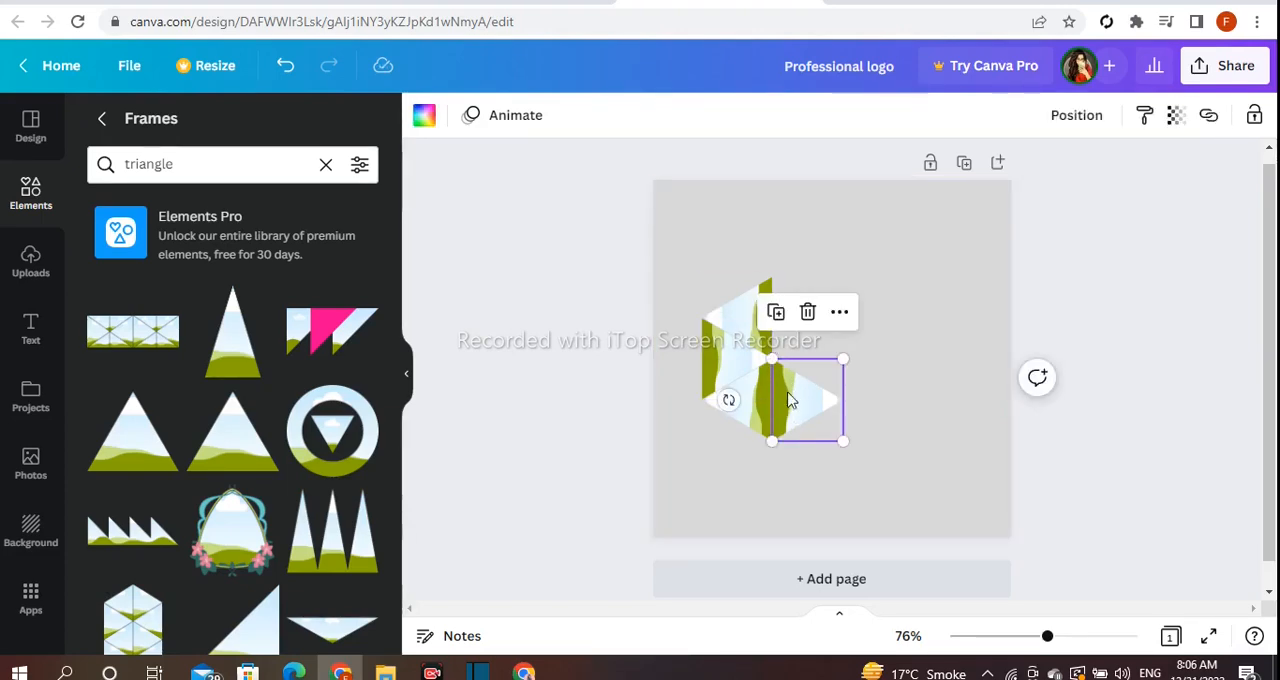
{"action": "left_click", "coordinate": [778, 320]}
{"action": "left_click_drag", "start_coordinate": [814, 423], "coordinate": [814, 465]}
{"action": "left_click_drag", "start_coordinate": [739, 455], "coordinate": [836, 450]}
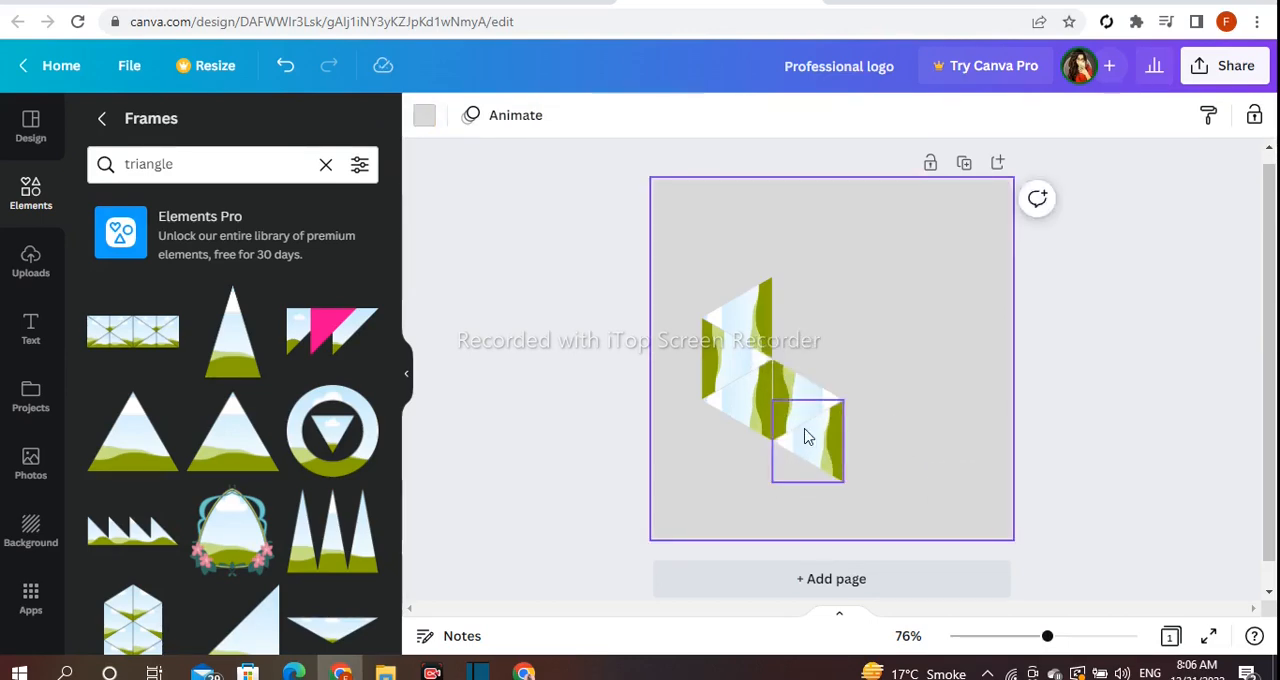
- Extend the chain with three more triangle copies in alternating directions, rising towards the right to form a V
{"action": "left_click", "coordinate": [777, 354]}
{"action": "left_click_drag", "start_coordinate": [896, 455], "coordinate": [742, 452]}
{"action": "left_click_drag", "start_coordinate": [831, 453], "coordinate": [722, 413]}
{"action": "left_click", "coordinate": [938, 430]}
{"action": "left_click_drag", "start_coordinate": [808, 408], "coordinate": [921, 408]}
{"action": "left_click", "coordinate": [883, 518]}
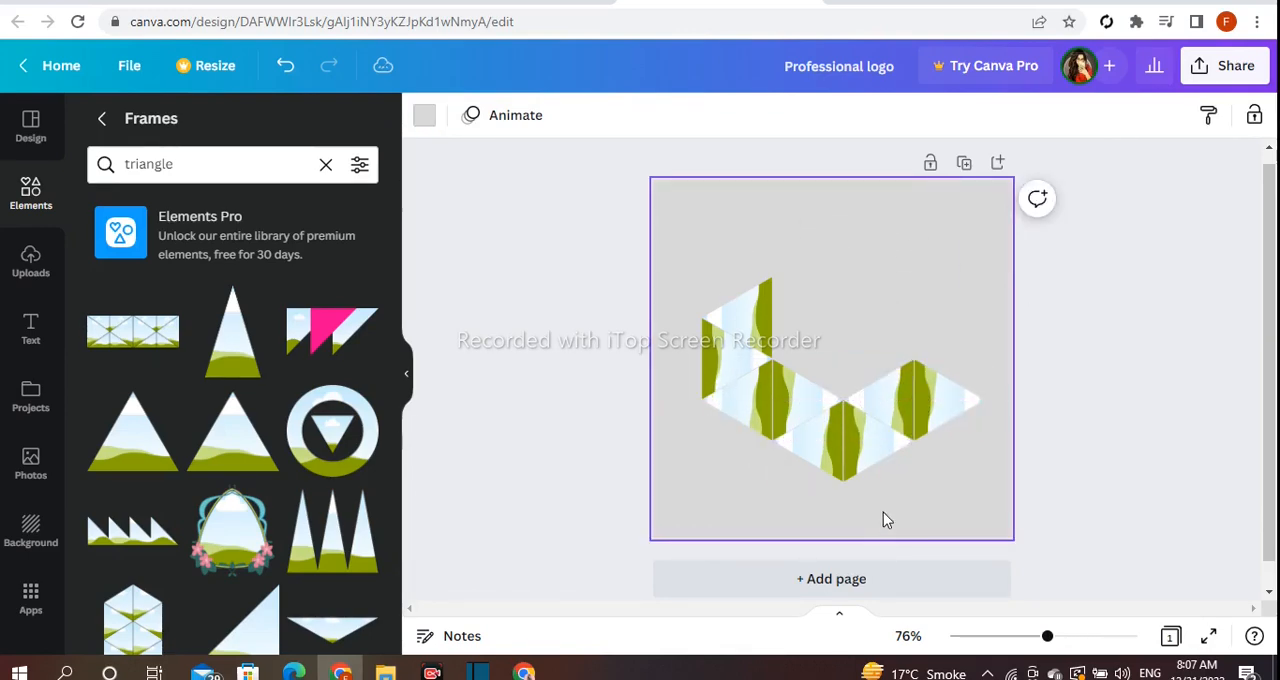
- Duplicate the rightmost triangle, turn the copy to point left and fit it against the upper sloping edge
{"action": "left_click", "coordinate": [921, 434]}
{"action": "left_click", "coordinate": [919, 316]}
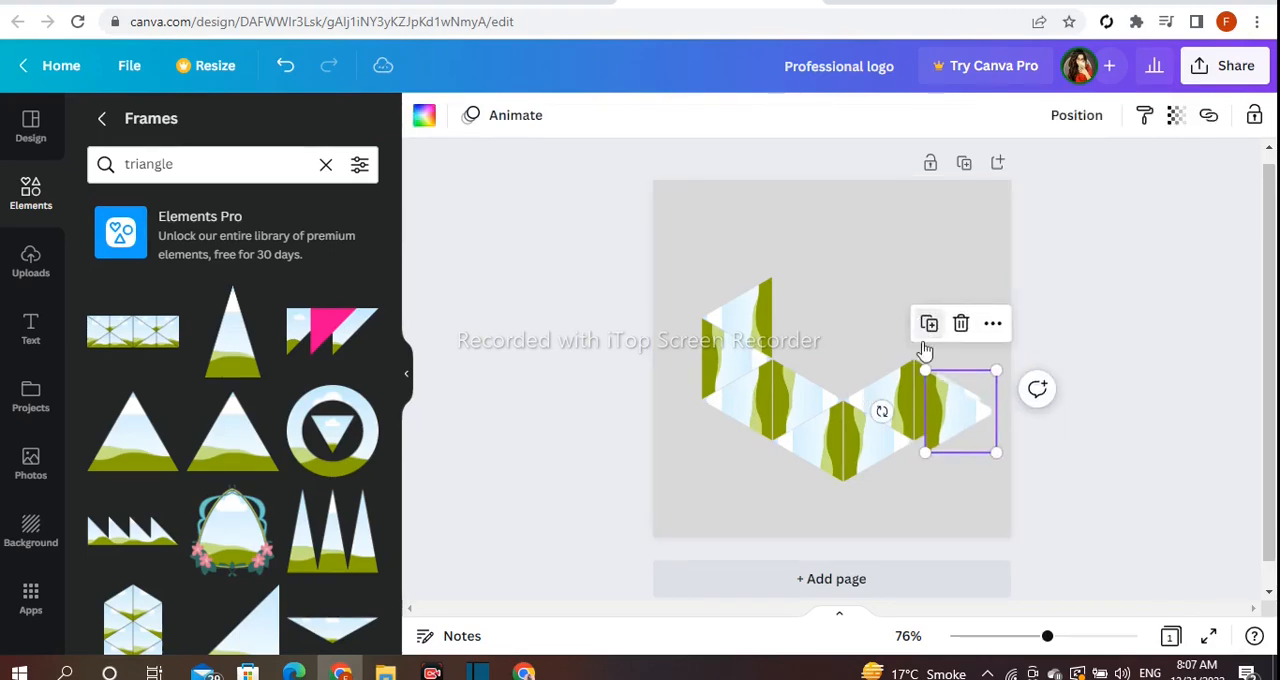
{"action": "left_click_drag", "start_coordinate": [960, 438], "coordinate": [957, 363]}
{"action": "left_click_drag", "start_coordinate": [883, 346], "coordinate": [973, 352]}
{"action": "left_click", "coordinate": [791, 347]}
- Duplicate the top triangle of the right column, rotate the copy to point right and stack it above
{"action": "left_click", "coordinate": [953, 350]}
{"action": "left_click", "coordinate": [916, 272]}
{"action": "left_click_drag", "start_coordinate": [1040, 372], "coordinate": [772, 363]}
{"action": "left_click", "coordinate": [771, 363]}
{"action": "left_click", "coordinate": [962, 388]}
{"action": "left_click_drag", "start_coordinate": [889, 375], "coordinate": [942, 323]}
{"action": "left_click", "coordinate": [822, 325]}
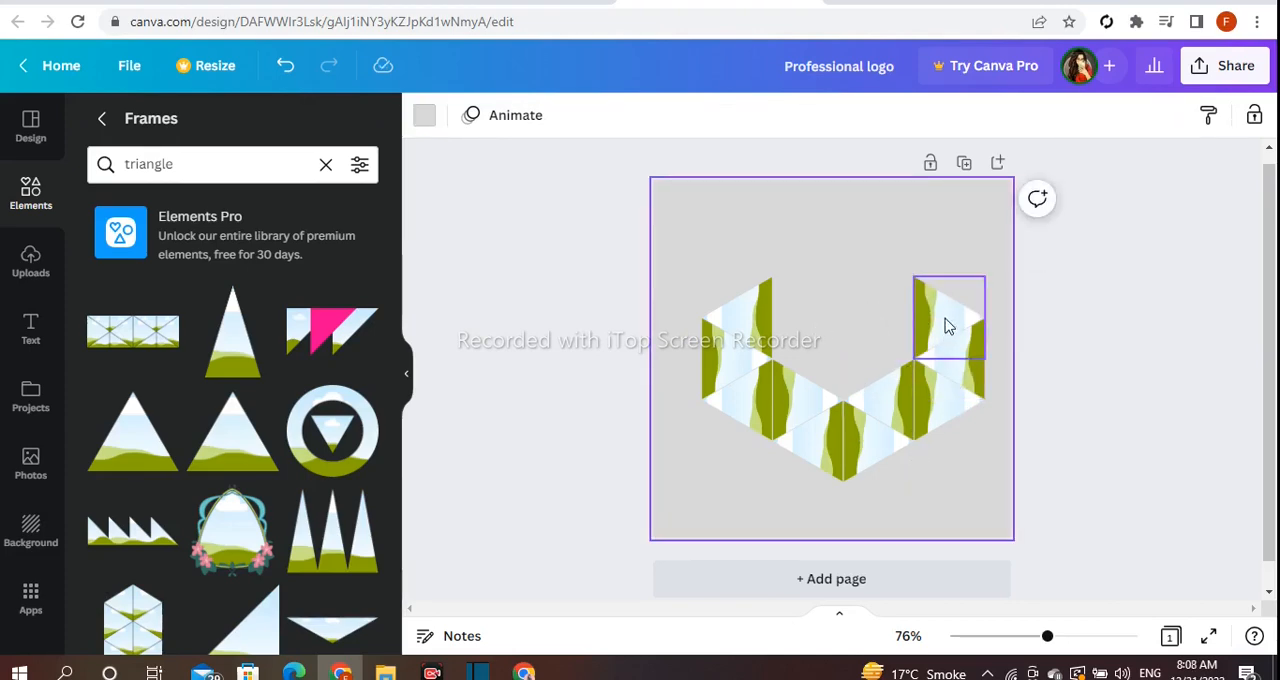
- Add a left-pointing triangle copy atop the right column and move the whole arrangement down the page
{"action": "left_click", "coordinate": [935, 347]}
{"action": "left_click", "coordinate": [929, 241]}
{"action": "left_click_drag", "start_coordinate": [882, 331], "coordinate": [968, 277]}
{"action": "left_click", "coordinate": [842, 308]}
{"action": "left_click", "coordinate": [943, 277]}
{"action": "left_click", "coordinate": [671, 237]}
{"action": "left_click_drag", "start_coordinate": [671, 237], "coordinate": [898, 480]}
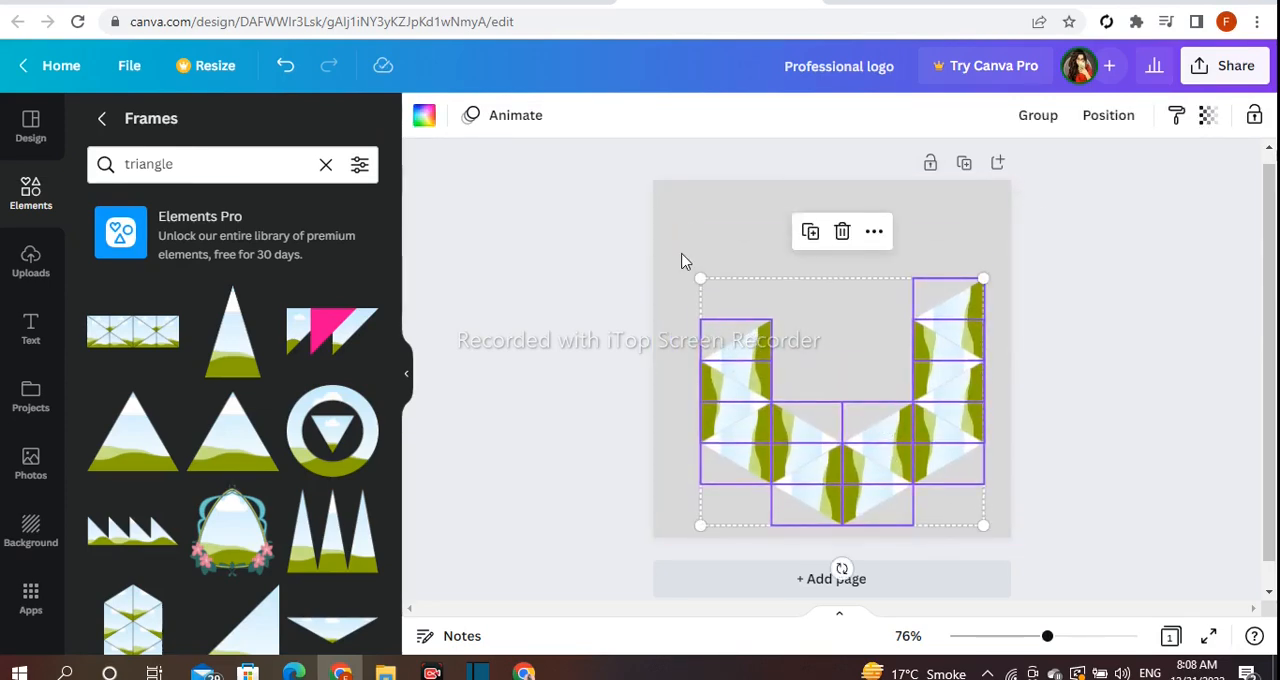
- Duplicate the topmost triangle and place the copy above the right column
{"action": "left_click", "coordinate": [930, 350]}
{"action": "left_click", "coordinate": [918, 230]}
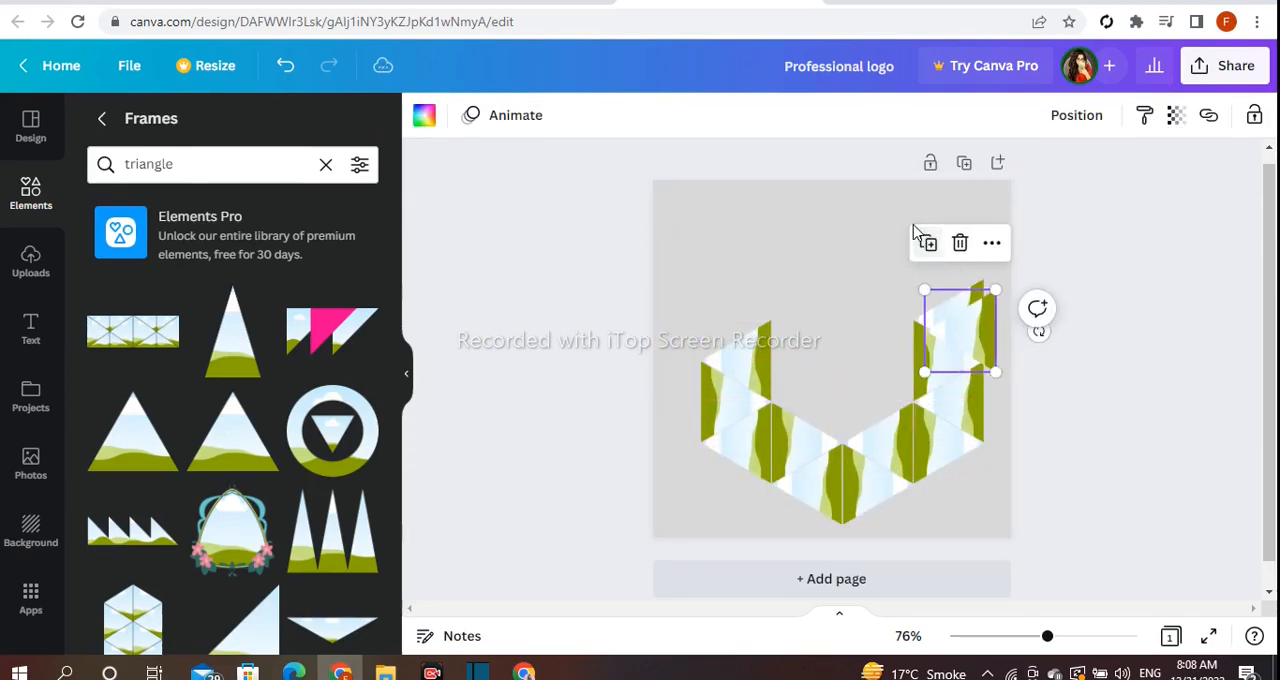
{"action": "left_click_drag", "start_coordinate": [968, 323], "coordinate": [956, 229]}
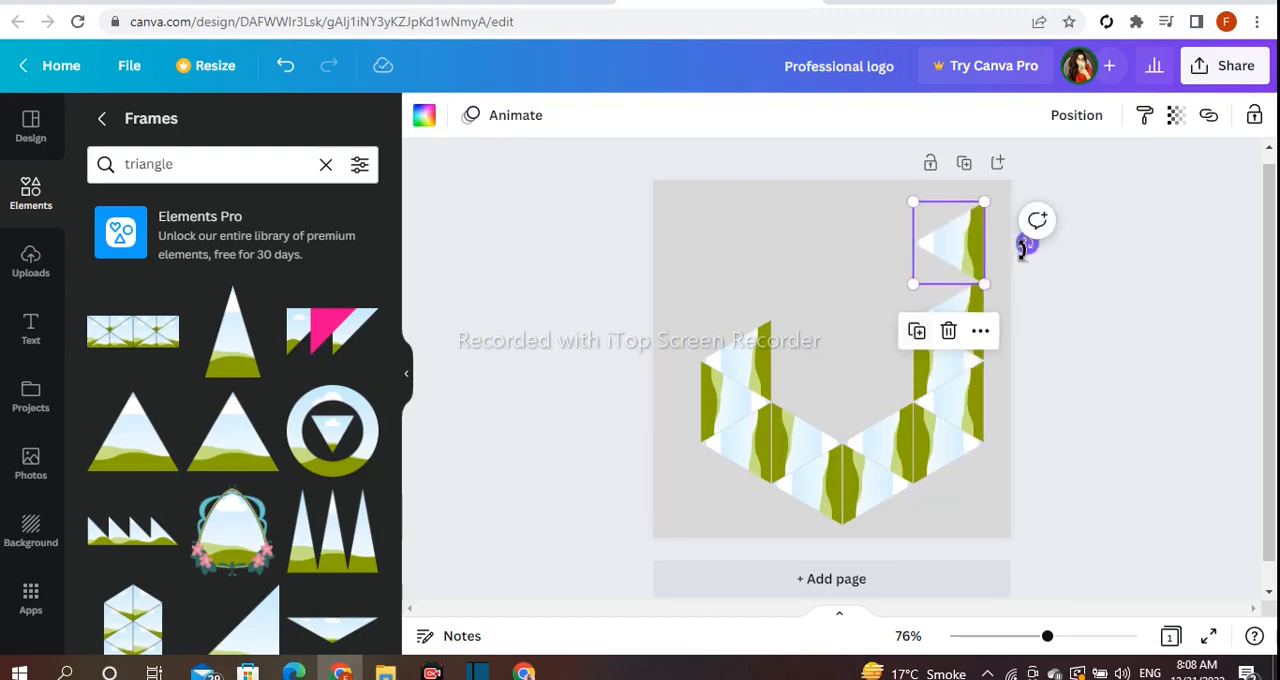
- Rotate the new triangle so its base slopes up to the left and fit it onto the right column's top
{"action": "left_click_drag", "start_coordinate": [1026, 246], "coordinate": [1030, 207]}
{"action": "left_click_drag", "start_coordinate": [963, 228], "coordinate": [940, 250]}
{"action": "left_click_drag", "start_coordinate": [1006, 223], "coordinate": [1011, 203]}
{"action": "mouse_move", "coordinate": [914, 251]}
{"action": "left_mouse_down"}
{"action": "mouse_move", "coordinate": [918, 269]}
{"action": "mouse_move", "coordinate": [920, 257]}
{"action": "left_mouse_up"}
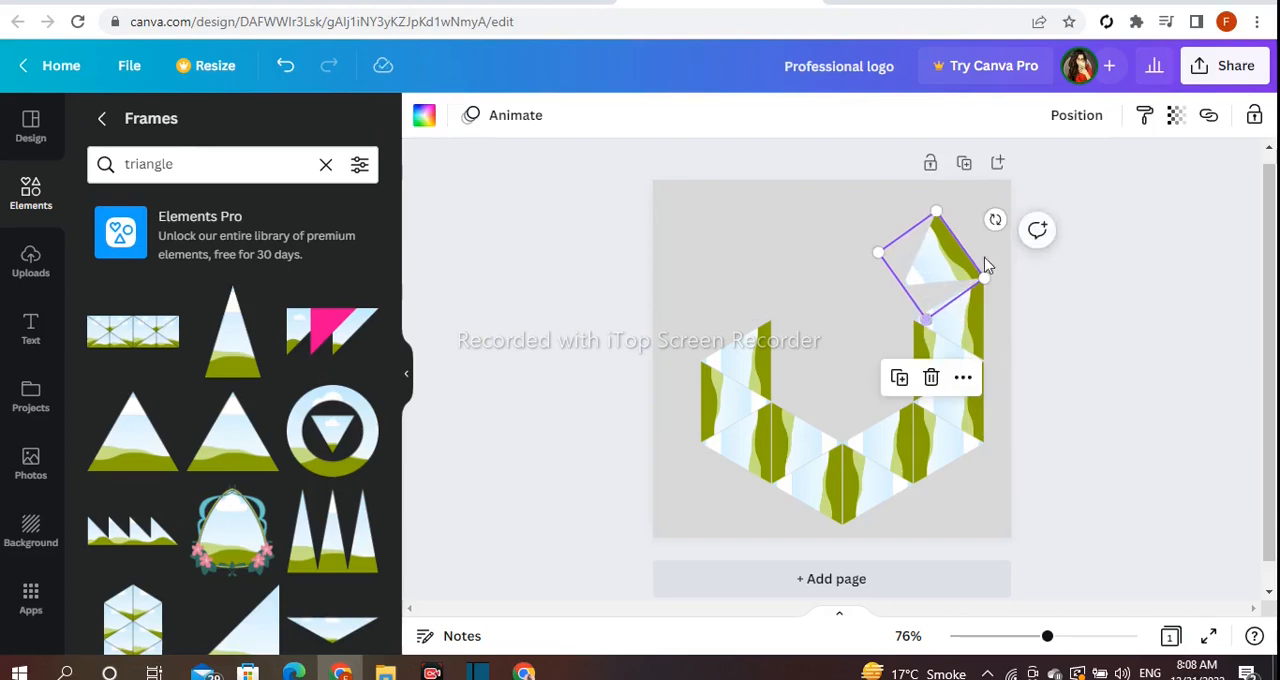
{"action": "left_click_drag", "start_coordinate": [995, 221], "coordinate": [978, 194]}
{"action": "mouse_move", "coordinate": [921, 240]}
{"action": "left_mouse_down"}
{"action": "mouse_move", "coordinate": [925, 262]}
{"action": "mouse_move", "coordinate": [857, 251]}
{"action": "mouse_move", "coordinate": [963, 234]}
{"action": "mouse_move", "coordinate": [903, 249]}
{"action": "left_mouse_up"}
{"action": "left_click", "coordinate": [838, 275]}
{"action": "left_click", "coordinate": [947, 284]}
{"action": "left_click", "coordinate": [285, 65]}
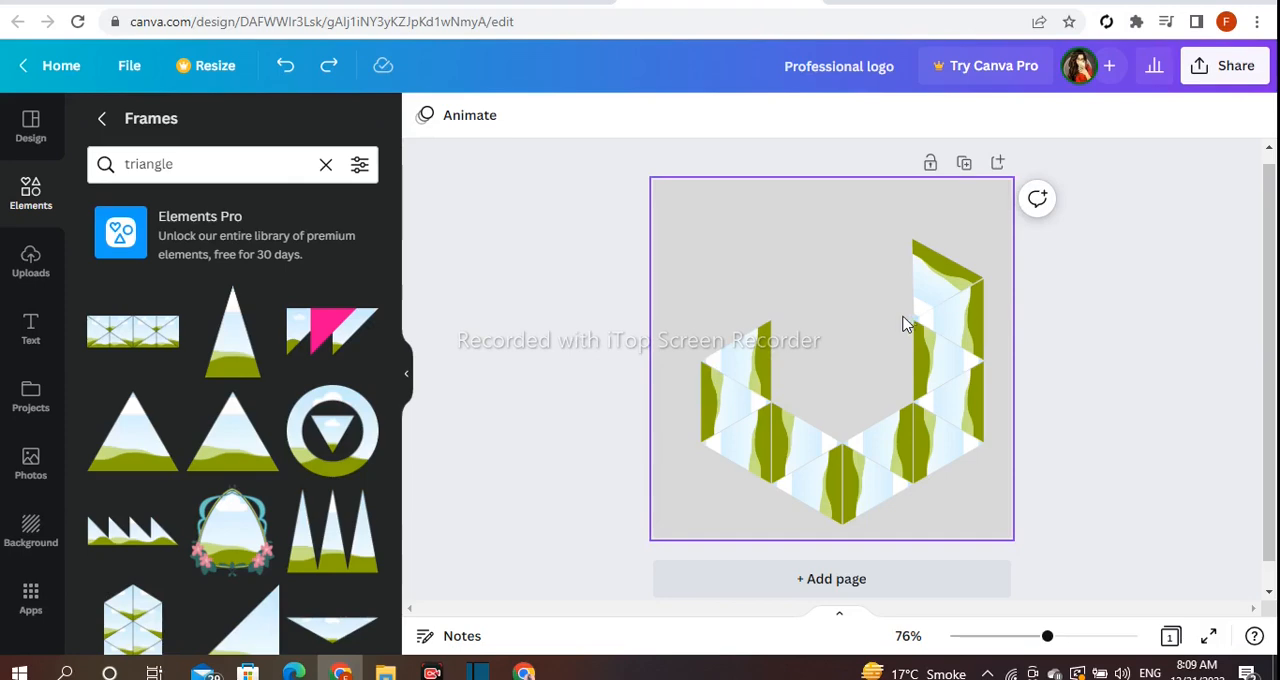
- Duplicate the tilted triangle and place the copy up and to the left, continuing the sloping top edge
{"action": "left_click", "coordinate": [914, 286]}
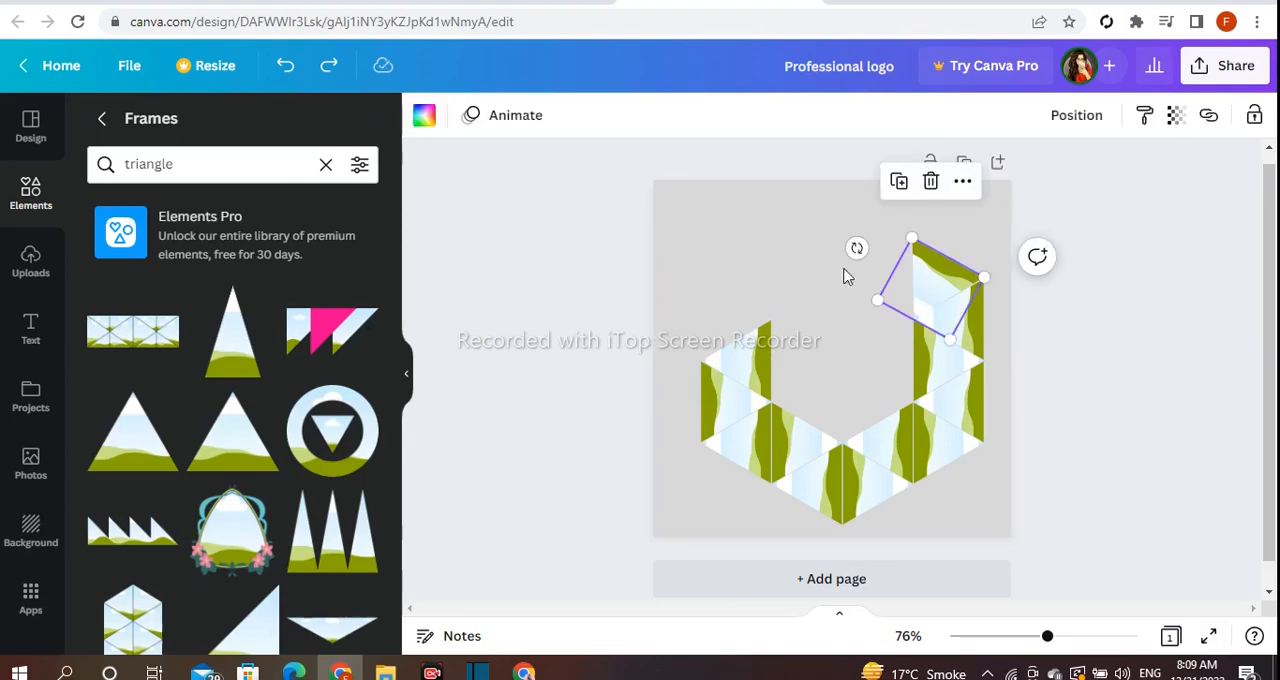
{"action": "left_click_drag", "start_coordinate": [937, 323], "coordinate": [839, 250]}
{"action": "left_click", "coordinate": [743, 271]}
{"action": "left_click", "coordinate": [851, 253]}
{"action": "left_click", "coordinate": [778, 274]}
{"action": "left_click", "coordinate": [835, 258]}
{"action": "left_click", "coordinate": [757, 289]}
- Duplicate the tilted triangle, rotate the copy to face the opposite way, and fit it into the gap beneath the sloping top edge
{"action": "left_click", "coordinate": [851, 256]}
{"action": "left_click", "coordinate": [830, 360]}
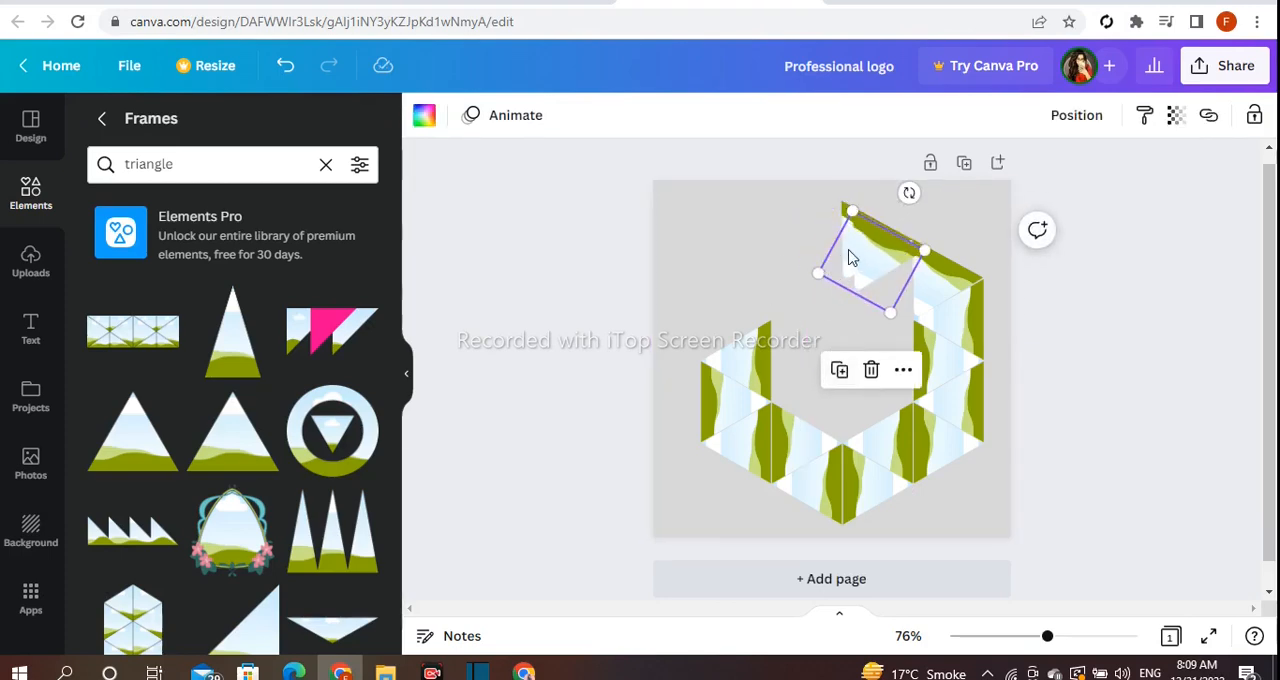
{"action": "left_click_drag", "start_coordinate": [795, 248], "coordinate": [893, 297]}
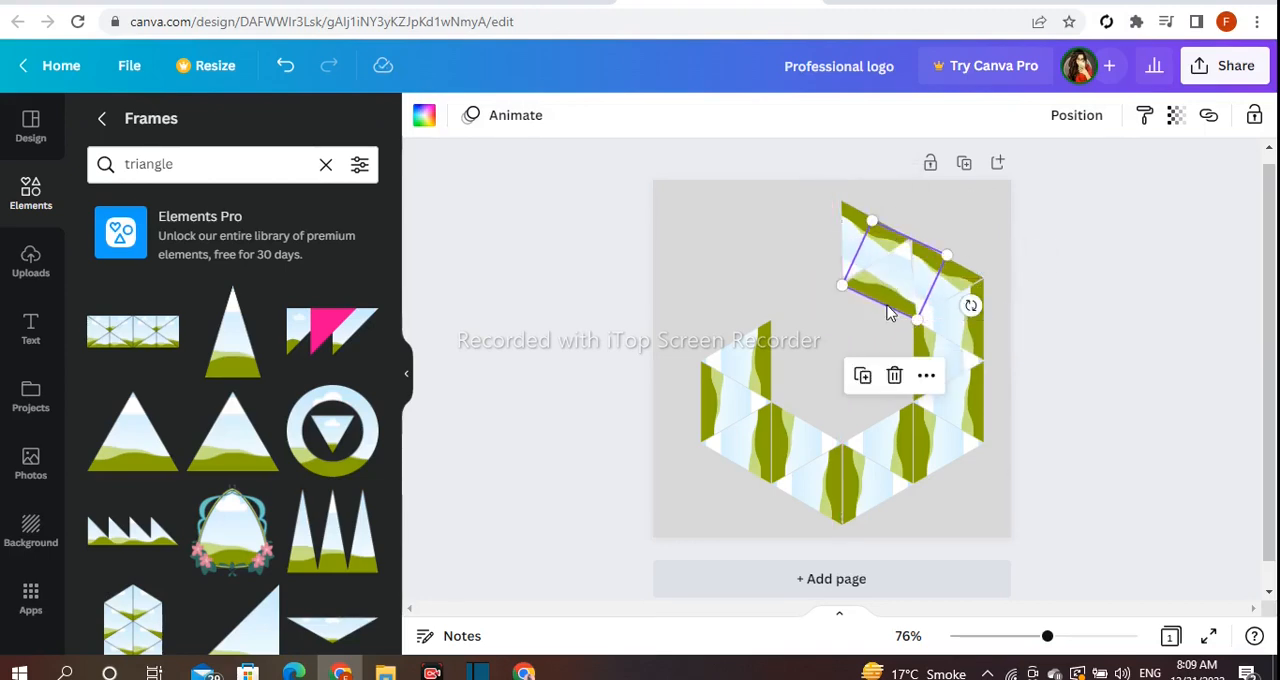
{"action": "left_click_drag", "start_coordinate": [968, 308], "coordinate": [953, 341]}
{"action": "left_click_drag", "start_coordinate": [951, 343], "coordinate": [950, 335]}
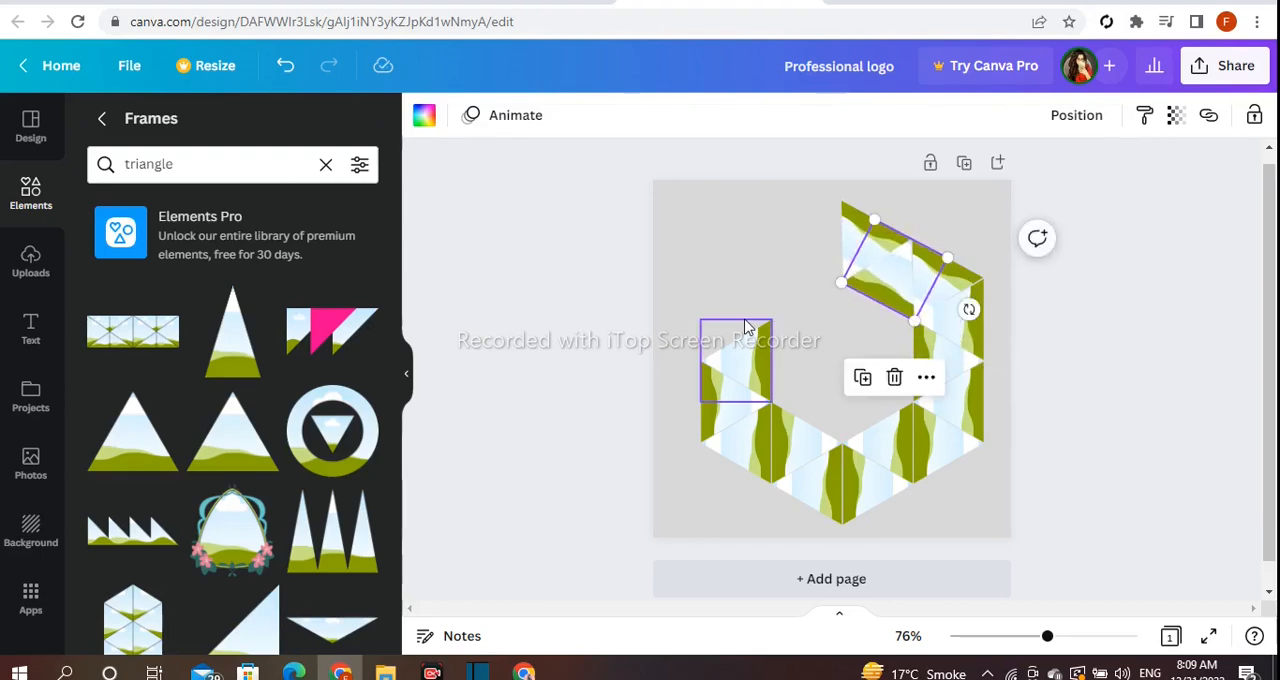
{"action": "left_click", "coordinate": [734, 285]}
{"action": "left_click", "coordinate": [1103, 464]}
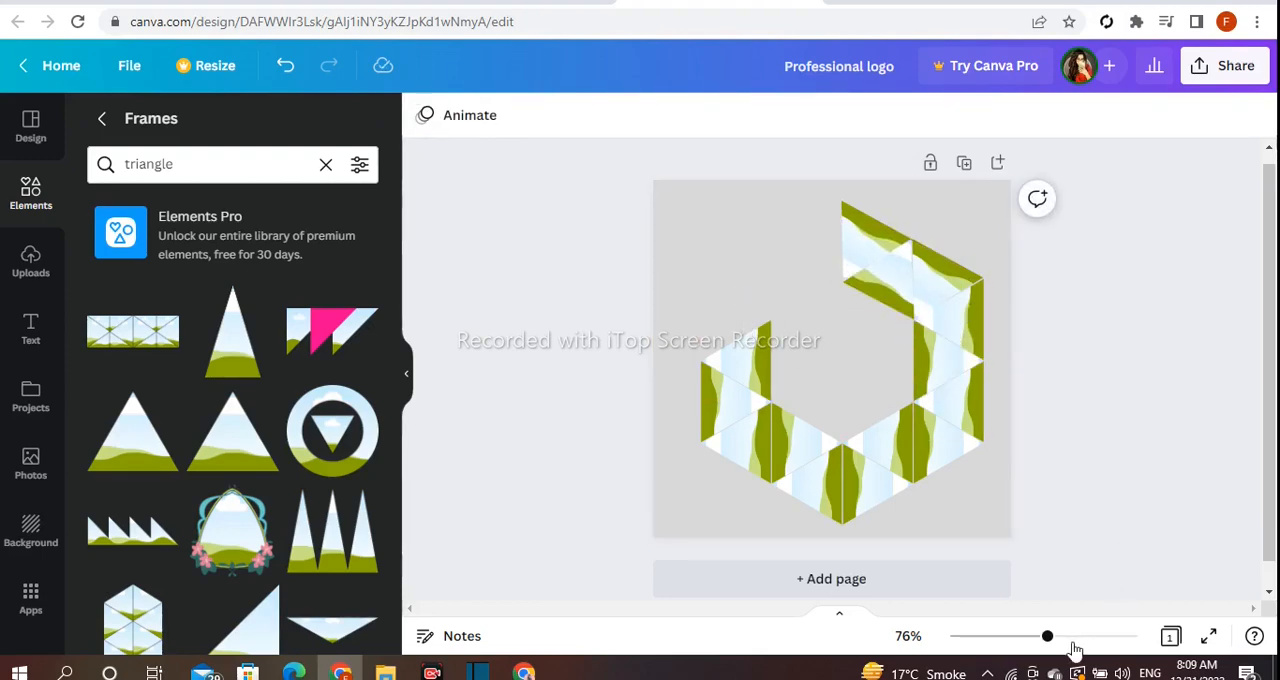
- Fill the left column's top triangle with dark green and the triangle below it with lime
{"action": "left_click_drag", "start_coordinate": [1048, 640], "coordinate": [1056, 640]}
{"action": "left_click", "coordinate": [709, 371]}
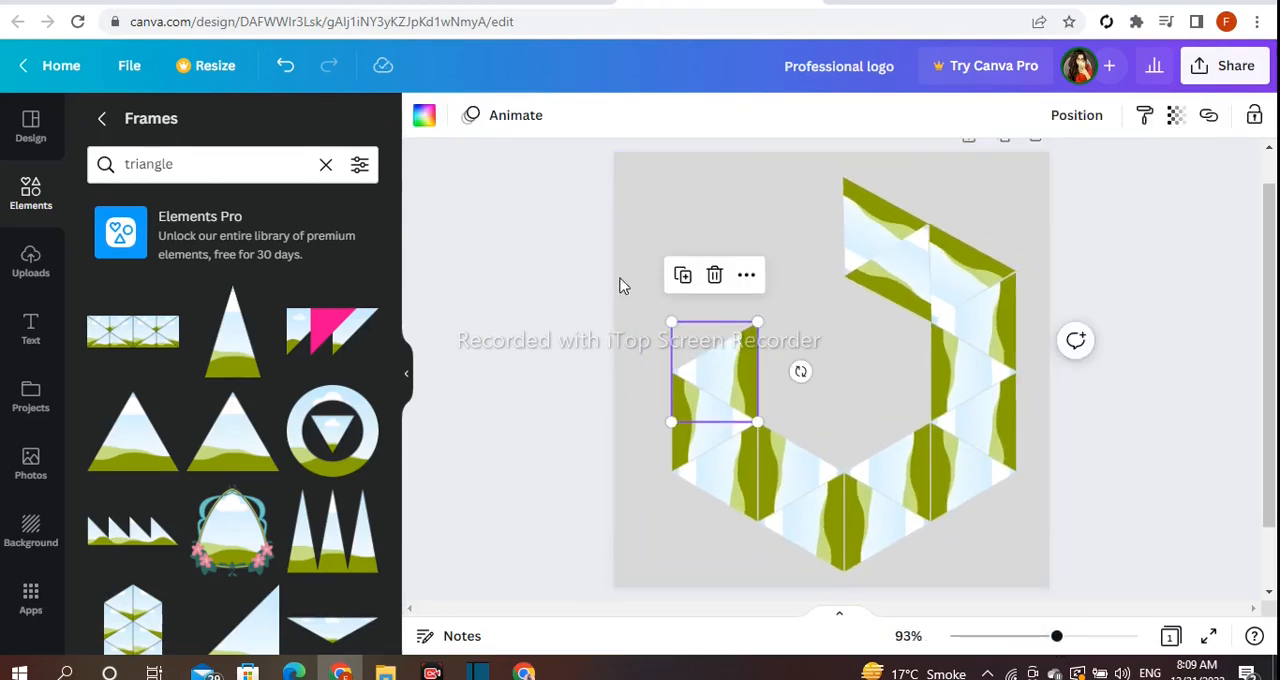
{"action": "left_click", "coordinate": [426, 118]}
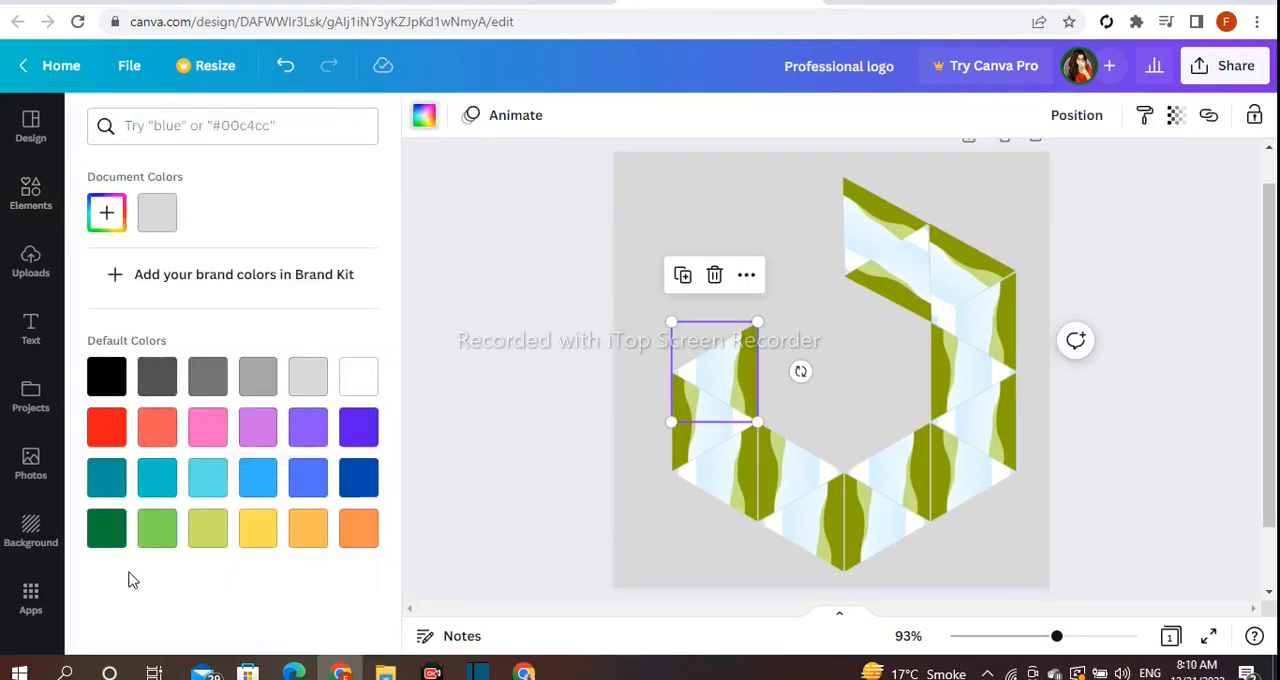
{"action": "left_click", "coordinate": [107, 530]}
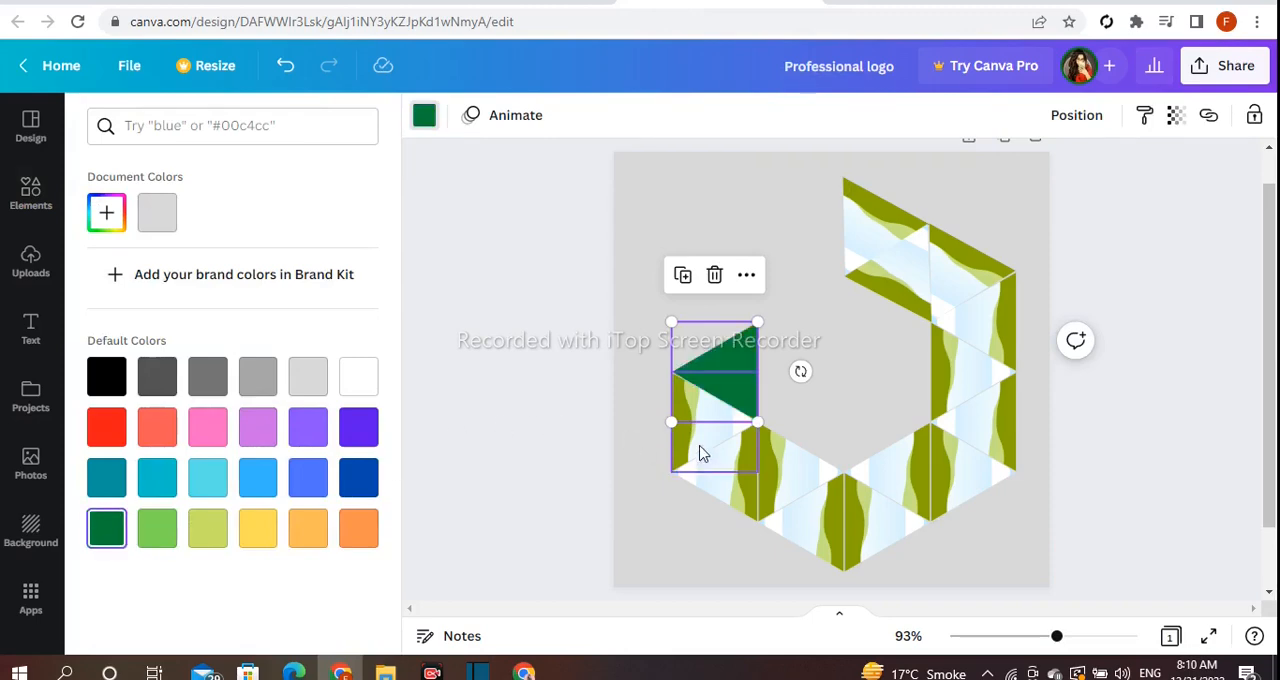
{"action": "left_click", "coordinate": [688, 450]}
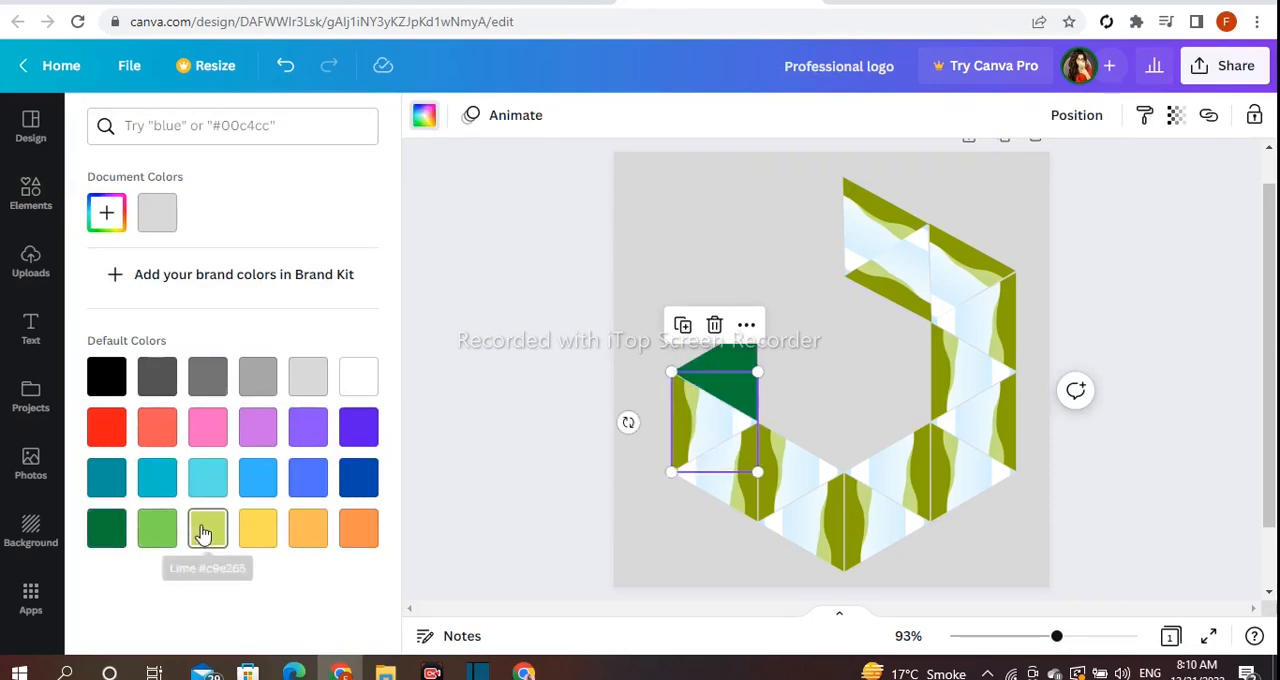
{"action": "left_click", "coordinate": [207, 527]}
- Fill the left column's lowest triangle with light green and recolour the middle triangle orange
{"action": "left_click", "coordinate": [715, 500]}
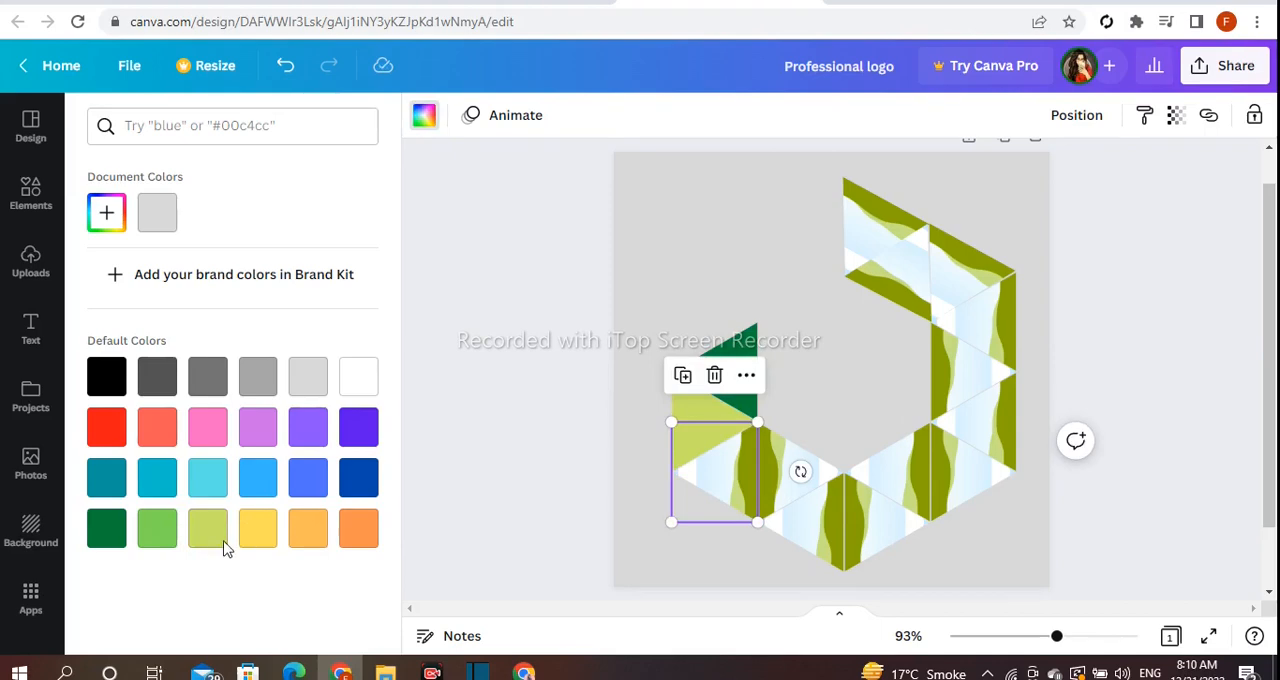
{"action": "left_click", "coordinate": [157, 528]}
{"action": "left_click", "coordinate": [685, 418]}
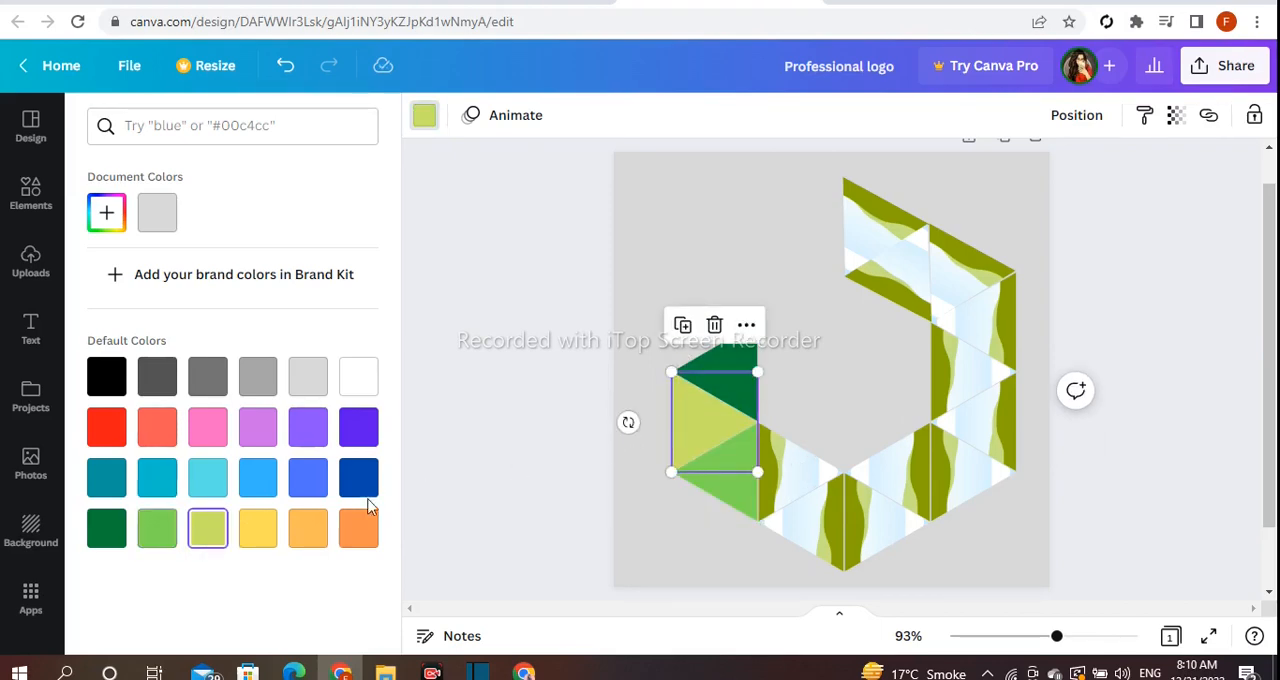
{"action": "left_click", "coordinate": [358, 527]}
- Fill the two triangles of the lower-left diagonal, the upper one with dark blue and the lower one with violet
{"action": "left_click", "coordinate": [800, 487]}
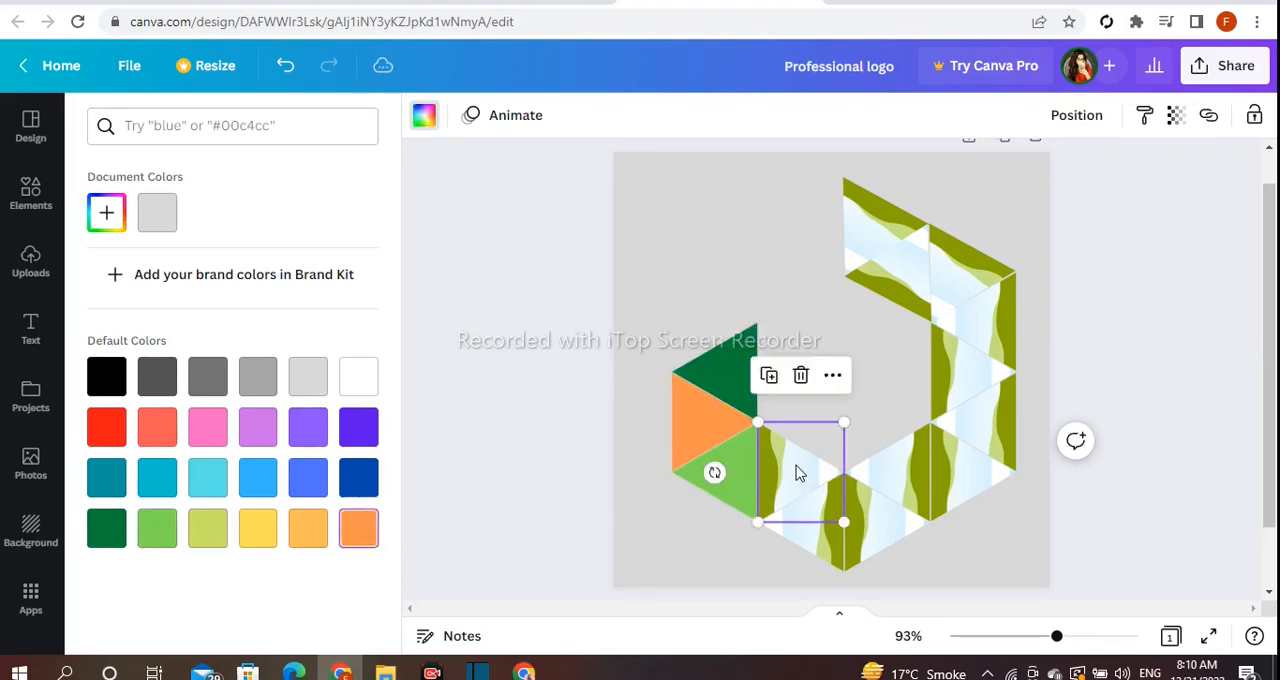
{"action": "left_click", "coordinate": [356, 477]}
{"action": "left_click", "coordinate": [805, 557]}
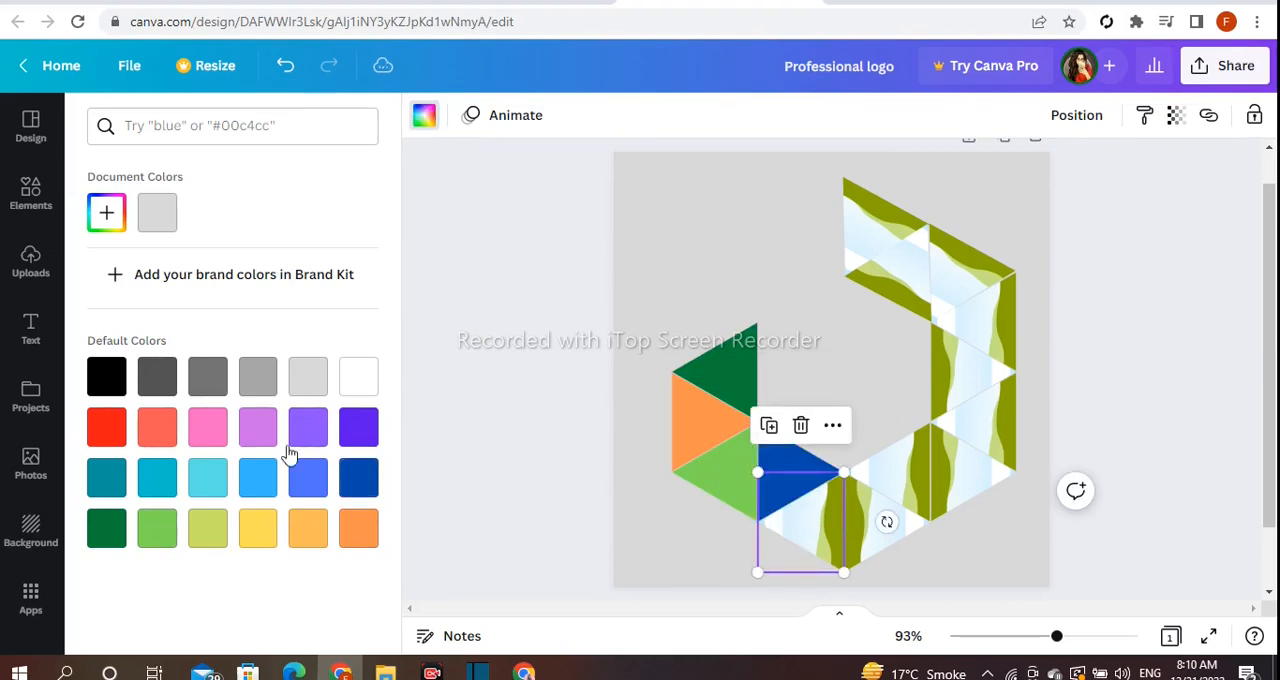
{"action": "left_click", "coordinate": [308, 427]}
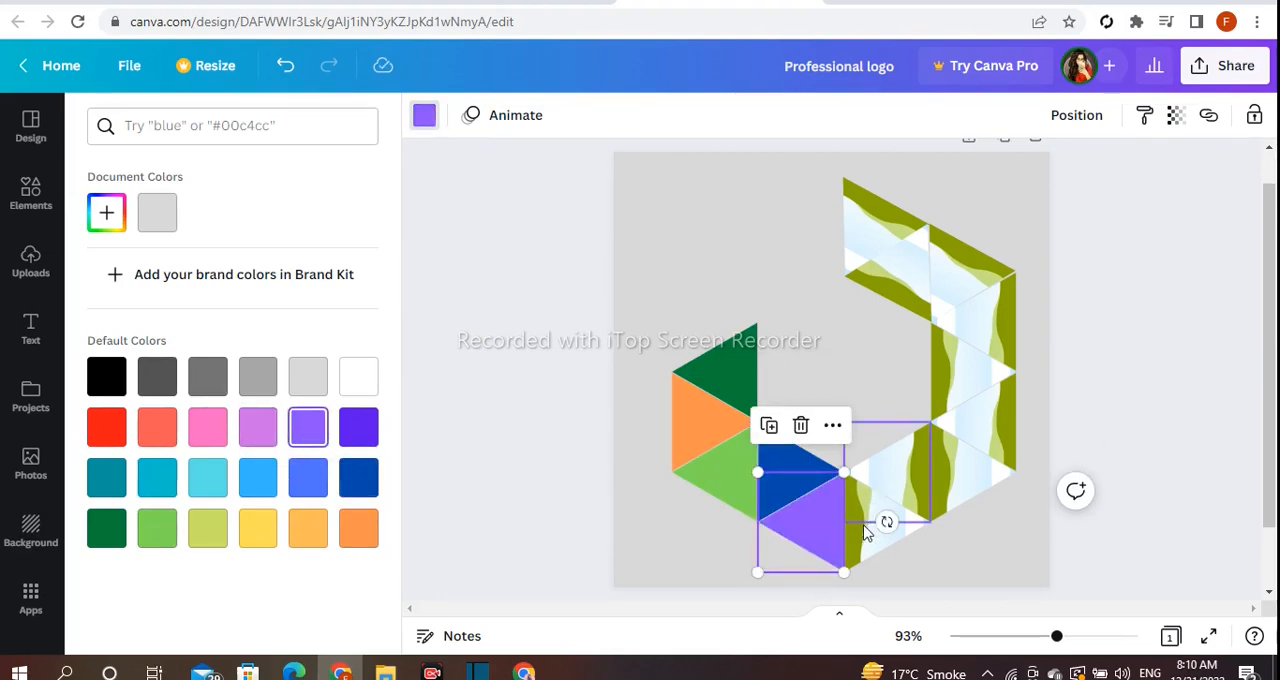
- Fill the triangle to the right of the violet one with light blue and the triangle above it with dark teal
{"action": "left_click", "coordinate": [866, 545]}
{"action": "left_click", "coordinate": [257, 480]}
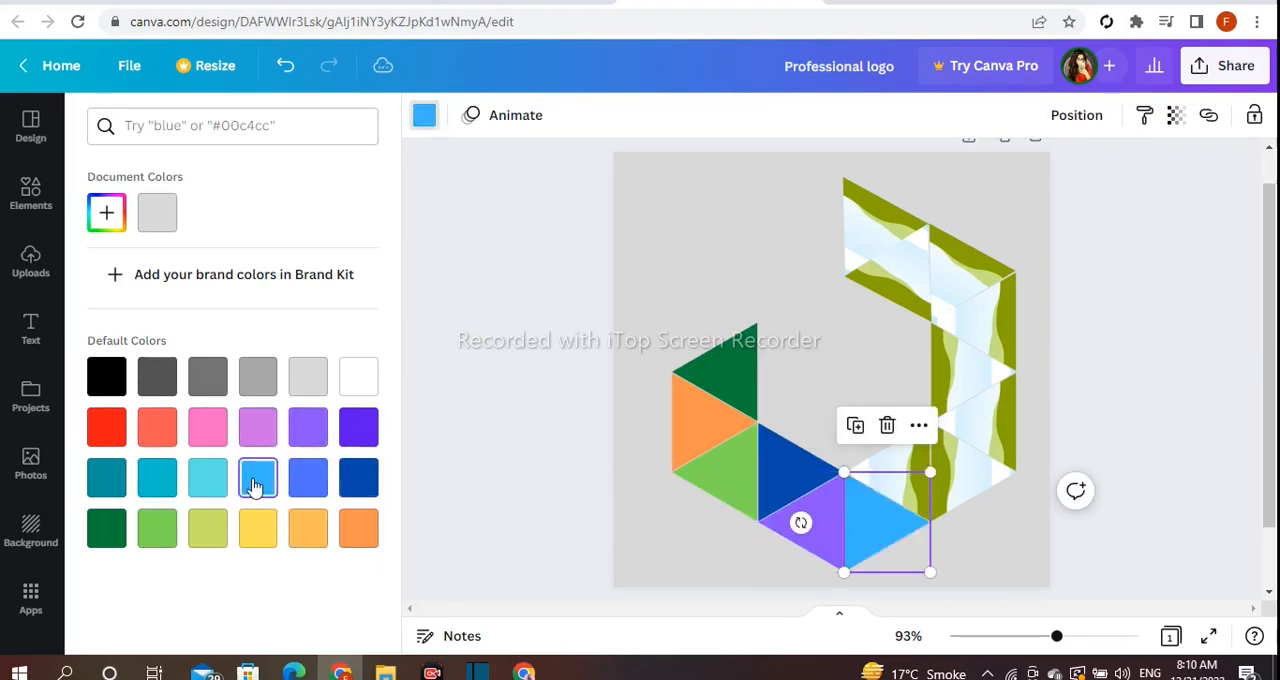
{"action": "left_click", "coordinate": [855, 427]}
{"action": "left_click", "coordinate": [157, 477]}
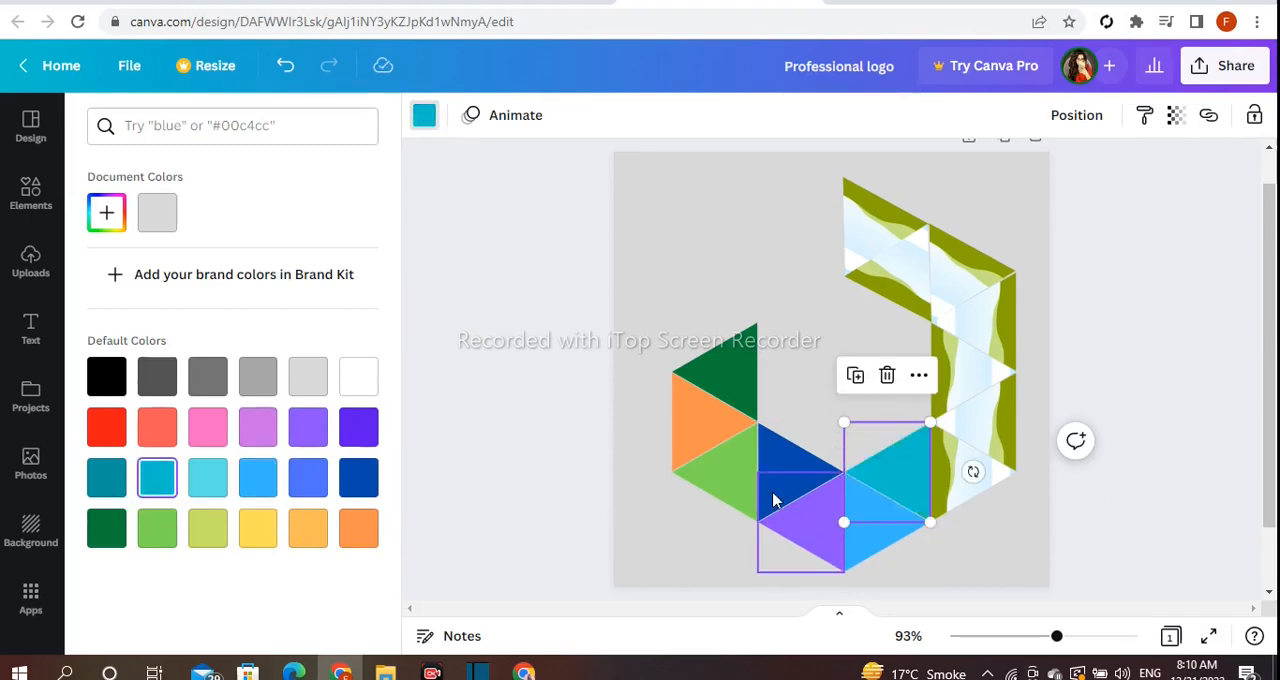
{"action": "left_click", "coordinate": [100, 490]}
- Fill the right column's lowest triangle with pink, its outer neighbour above with orange and the next inner one with coral
{"action": "left_click", "coordinate": [965, 452]}
{"action": "left_click", "coordinate": [206, 428]}
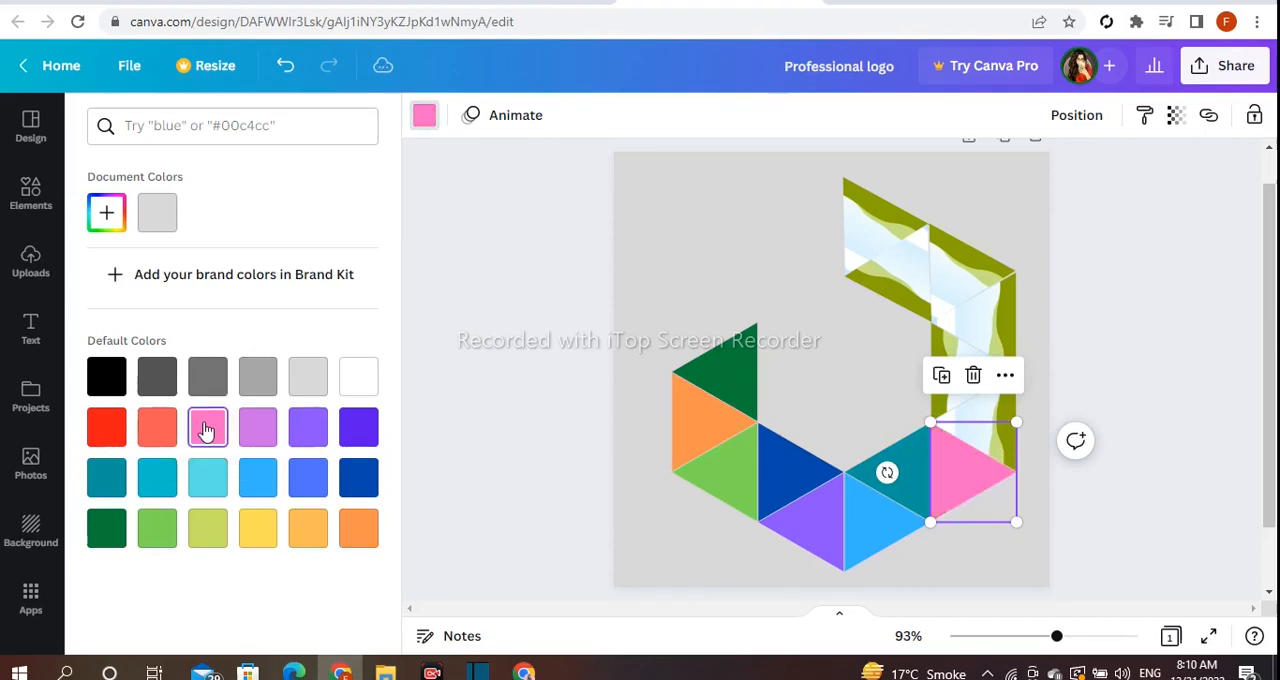
{"action": "left_click", "coordinate": [975, 422]}
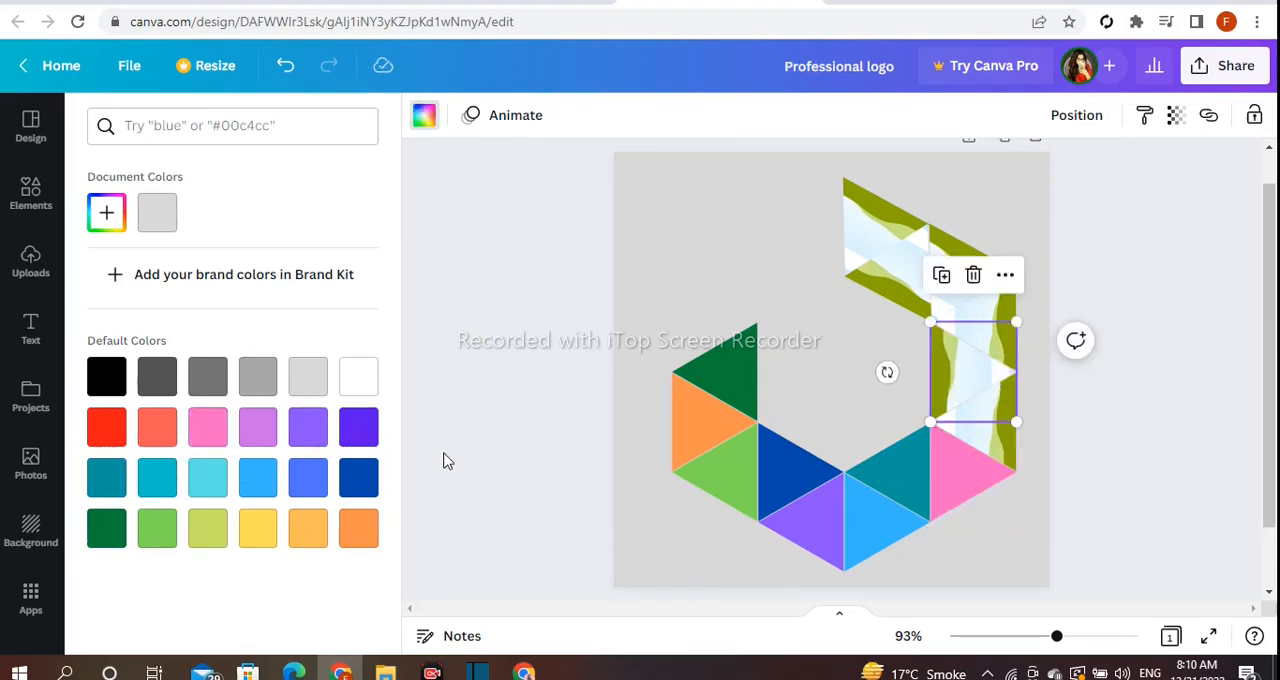
{"action": "left_click", "coordinate": [157, 428]}
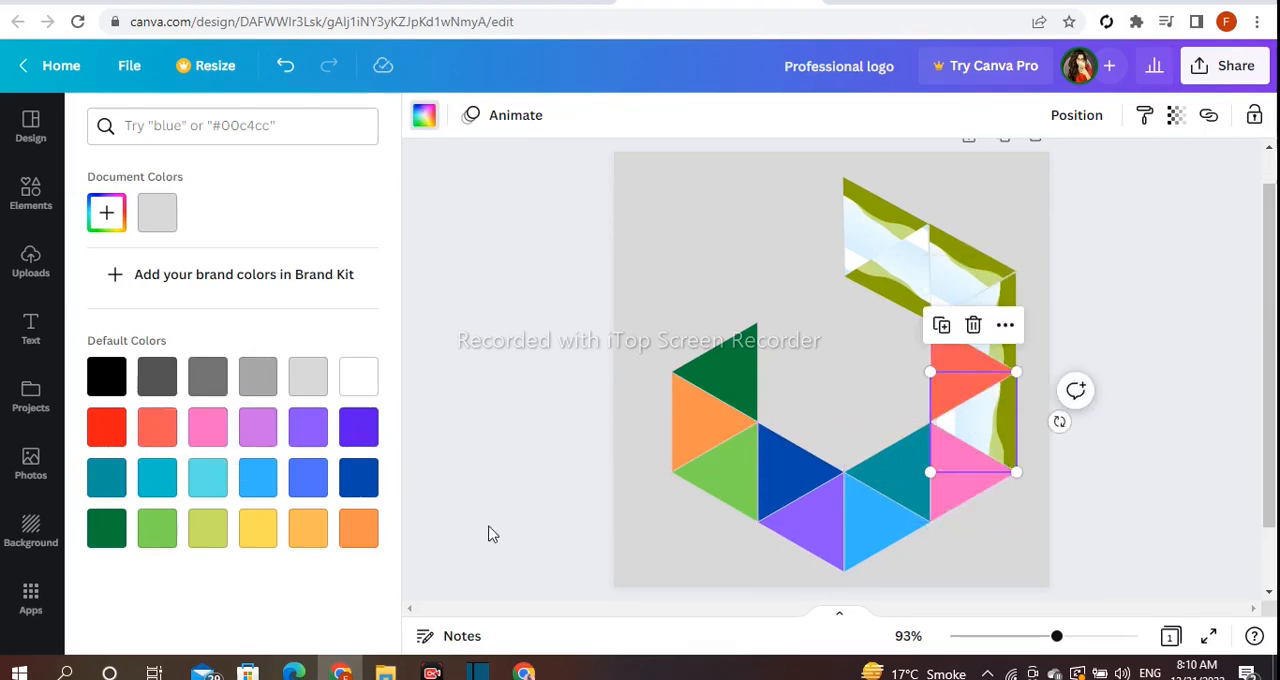
{"action": "left_click", "coordinate": [362, 537]}
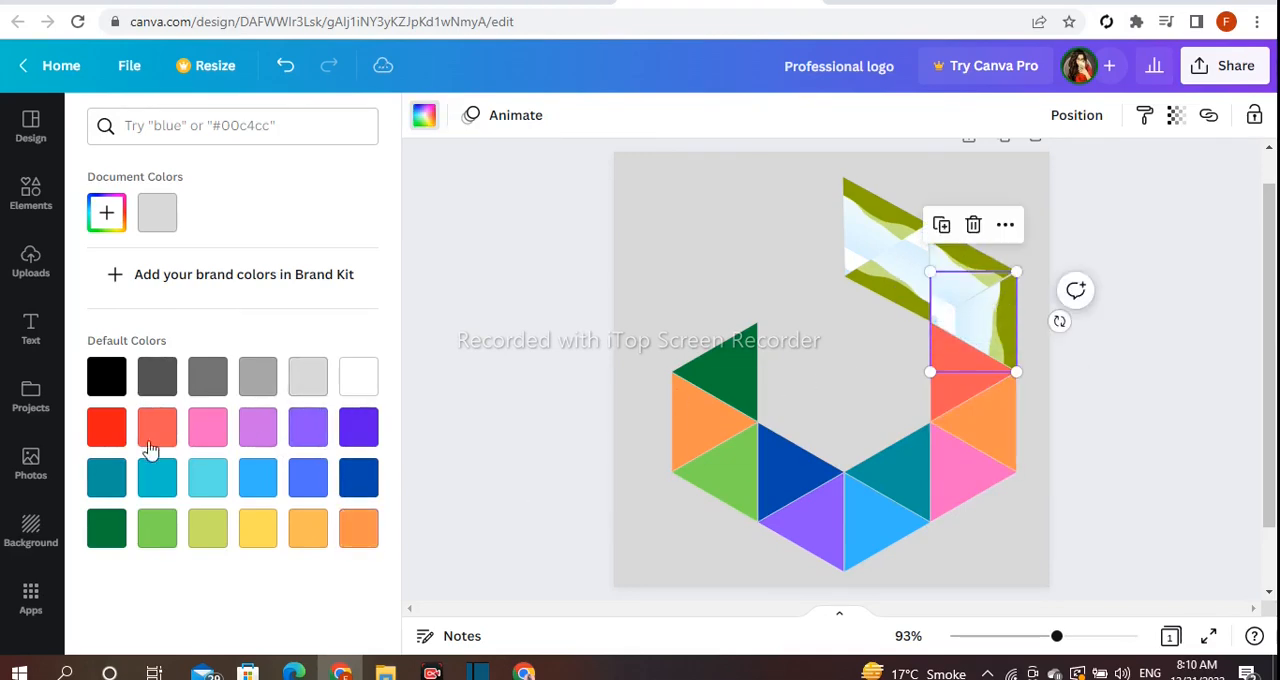
- Try grey, lilac and violet preset fills on the right column's uppermost left-pointing triangle
{"action": "left_click", "coordinate": [114, 436]}
{"action": "left_click", "coordinate": [205, 383]}
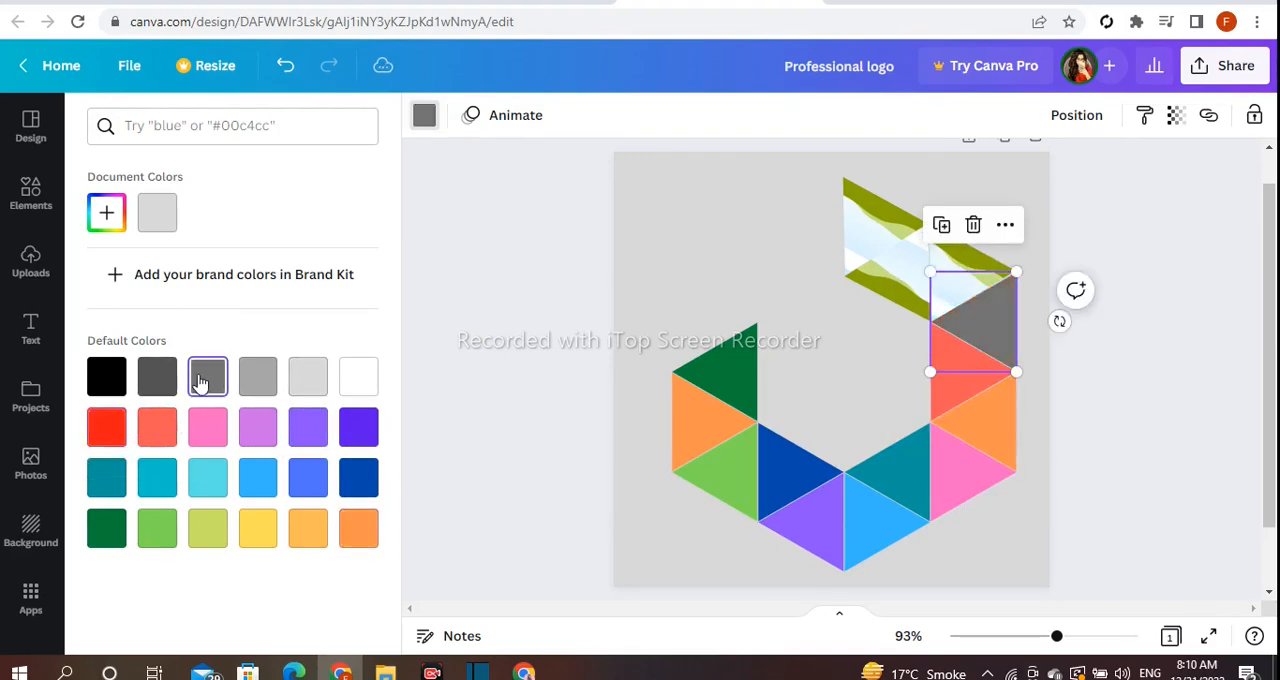
{"action": "left_click", "coordinate": [258, 432]}
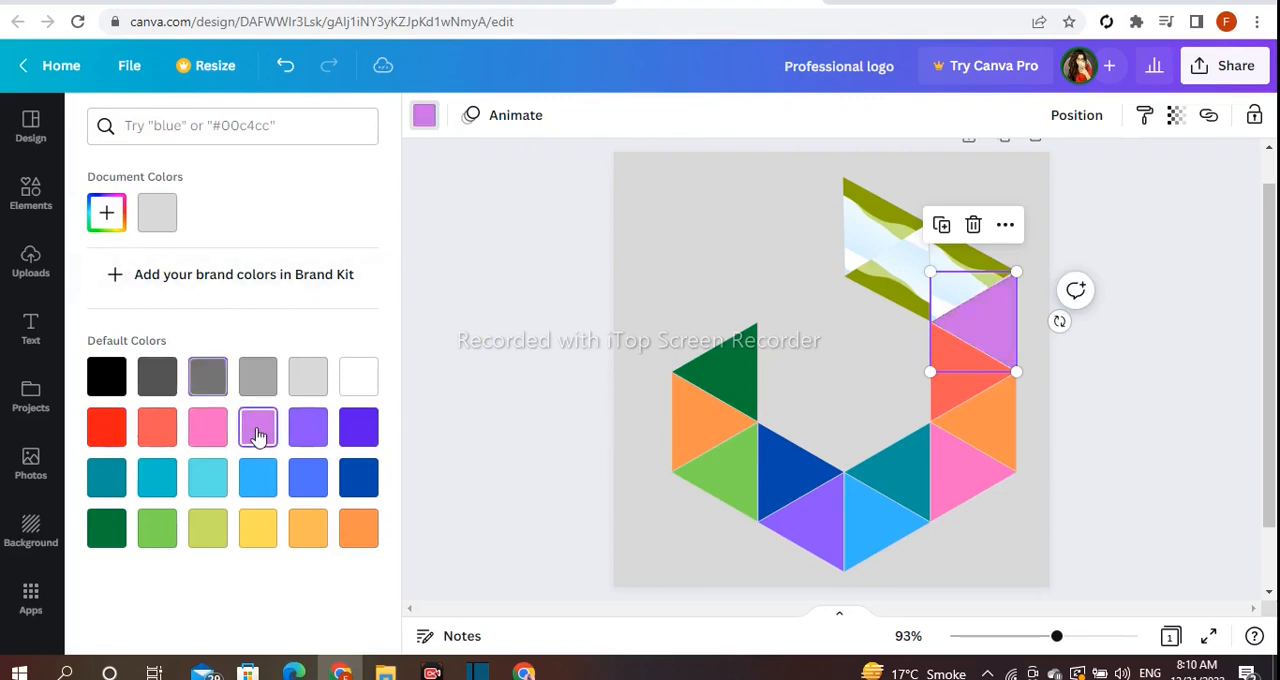
{"action": "left_click", "coordinate": [314, 436]}
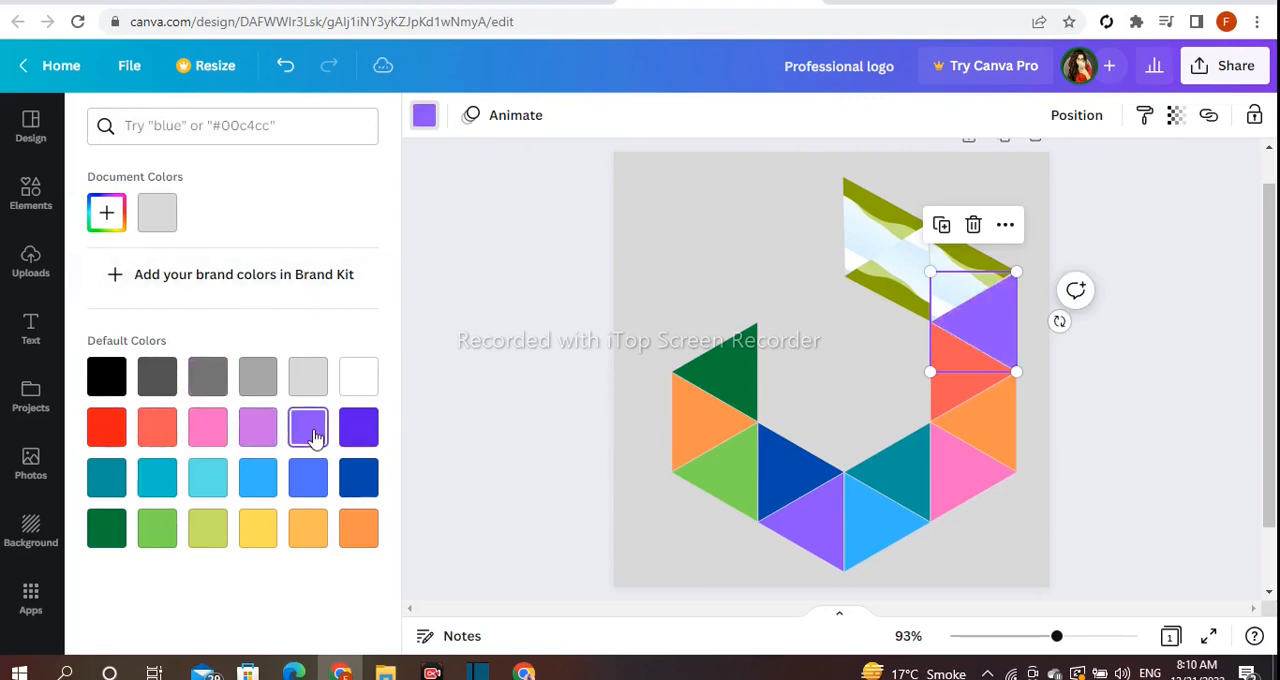
- Fill the triangle above the coral one with a custom bright green, #3BFF00
{"action": "left_click", "coordinate": [112, 215]}
{"action": "mouse_move", "coordinate": [211, 274]}
{"action": "left_mouse_down"}
{"action": "mouse_move", "coordinate": [178, 297]}
{"action": "mouse_move", "coordinate": [208, 283]}
{"action": "mouse_move", "coordinate": [191, 282]}
{"action": "mouse_move", "coordinate": [260, 320]}
{"action": "mouse_move", "coordinate": [143, 260]}
{"action": "mouse_move", "coordinate": [196, 260]}
{"action": "left_mouse_up"}
{"action": "left_click", "coordinate": [331, 373]}
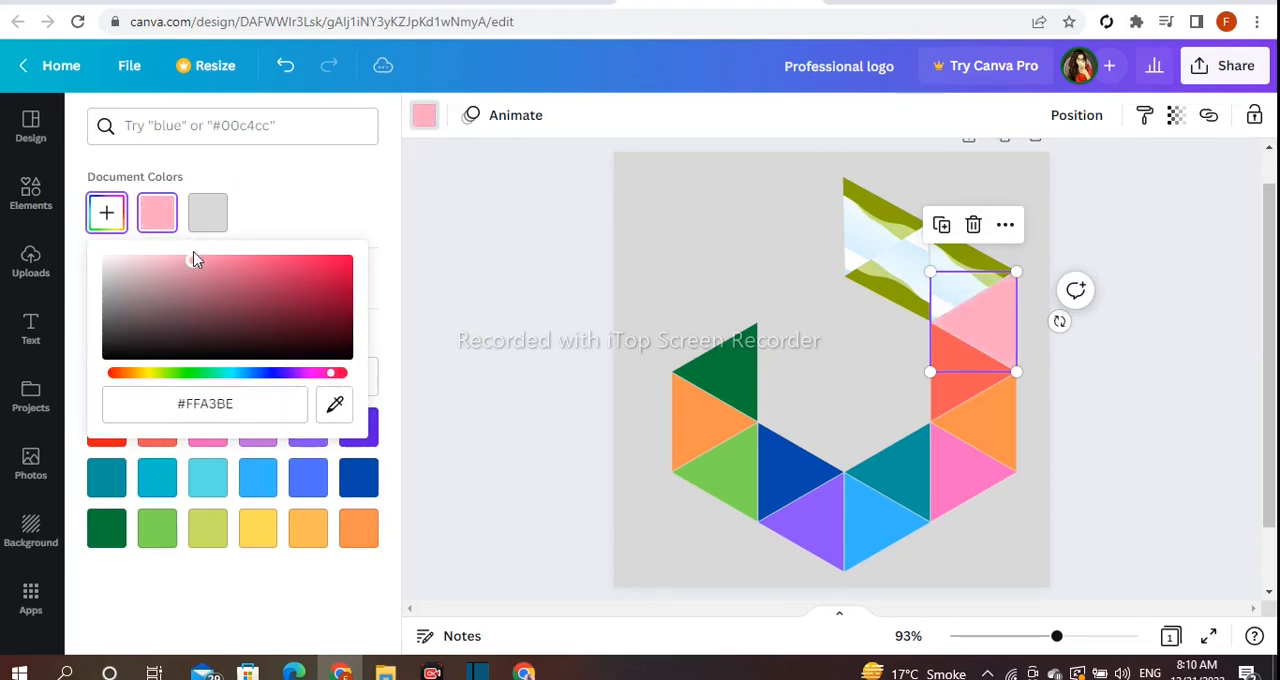
{"action": "left_click", "coordinate": [180, 373]}
{"action": "left_click_drag", "start_coordinate": [164, 272], "coordinate": [458, 230]}
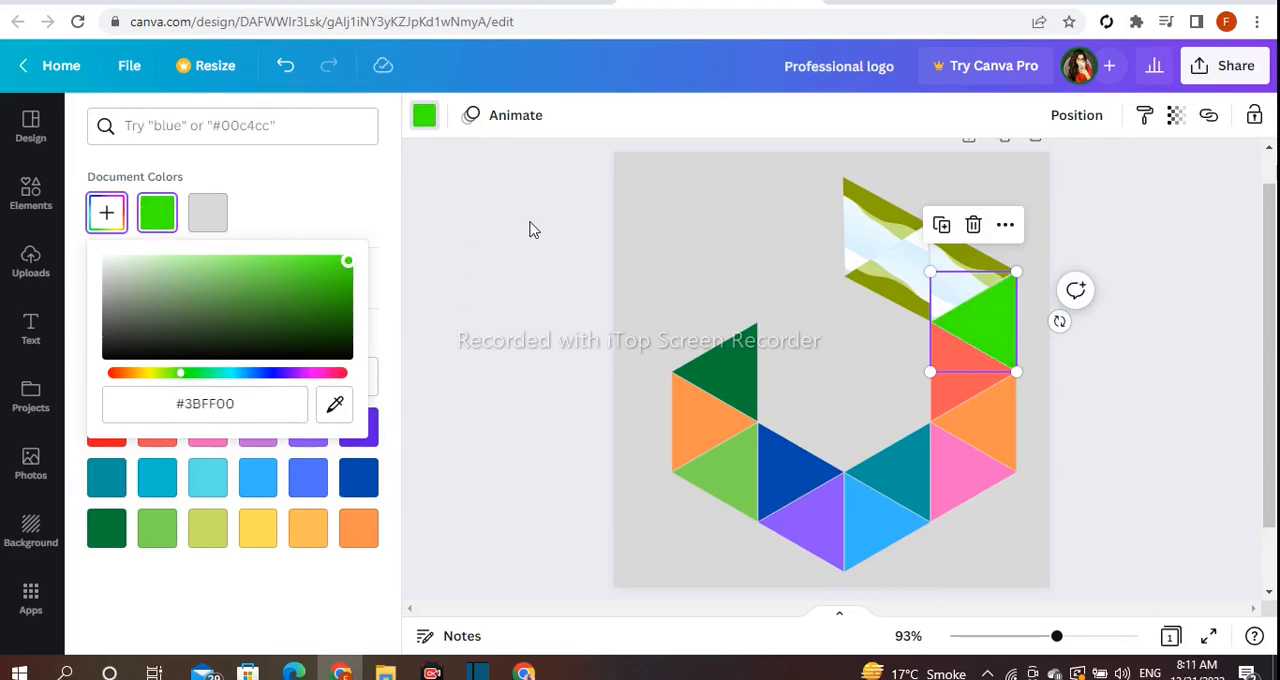
- Fill the tilted triangle above the bright green one with a custom blue, #0342FF
{"action": "left_click", "coordinate": [975, 259]}
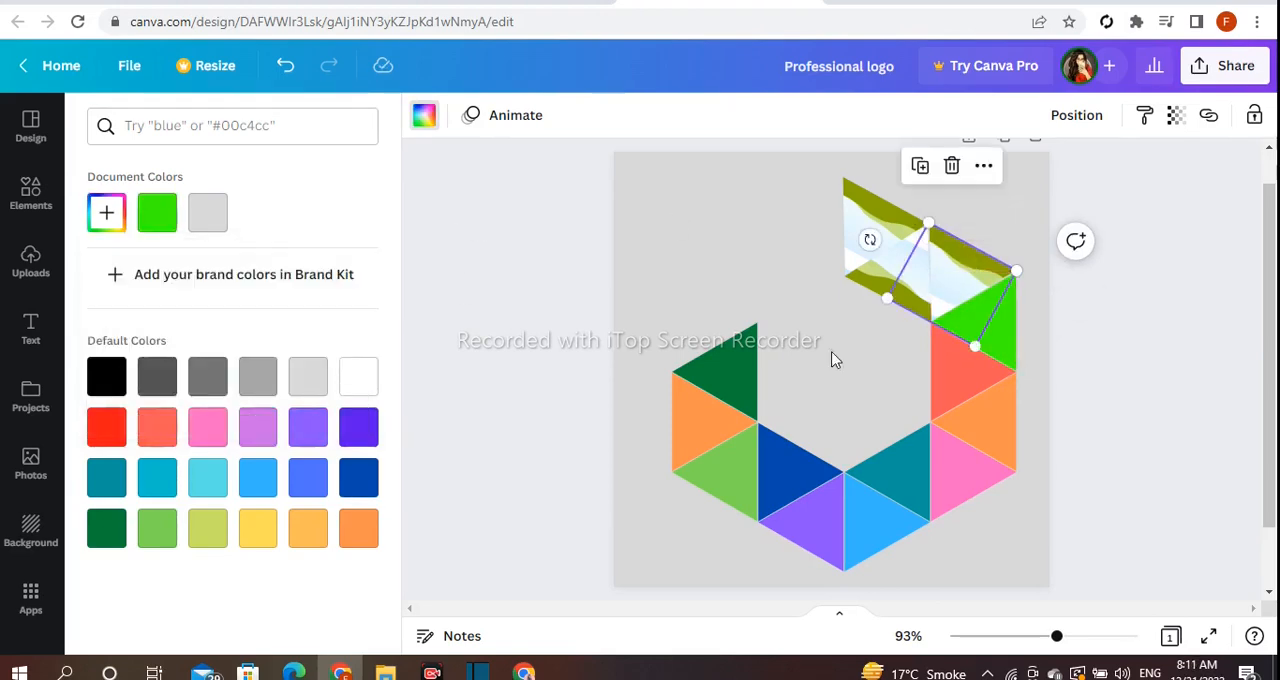
{"action": "left_click", "coordinate": [322, 530]}
{"action": "left_click", "coordinate": [117, 228]}
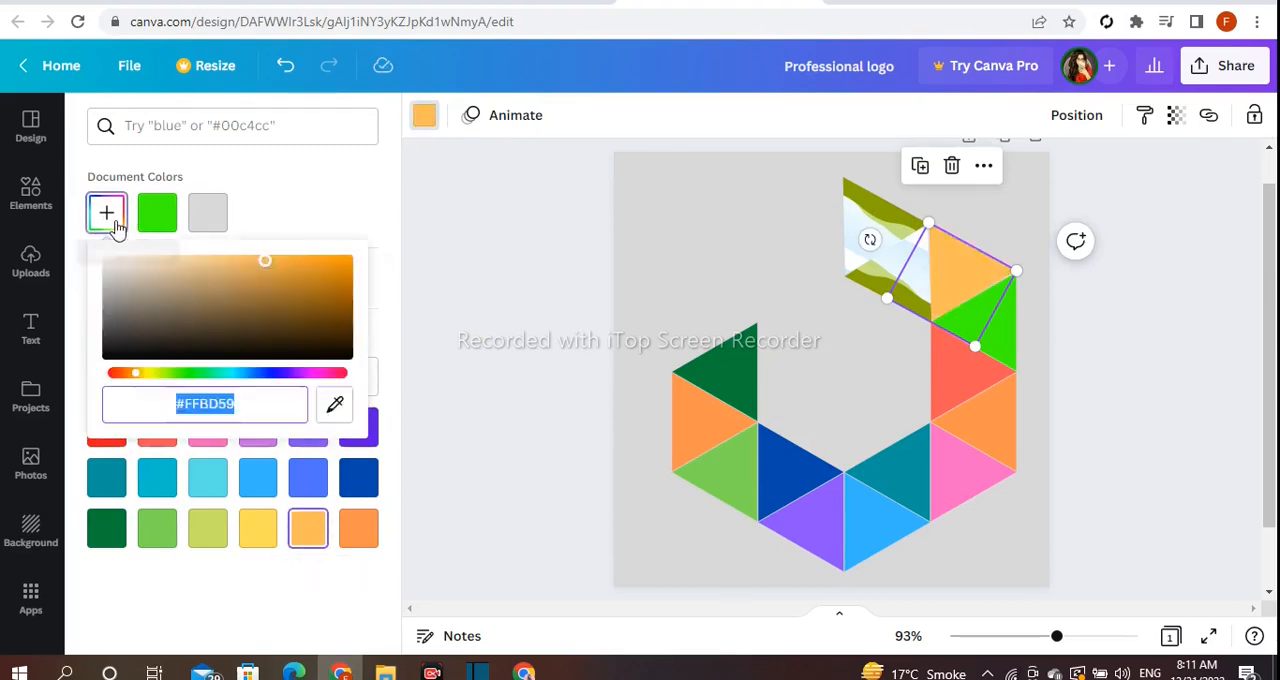
{"action": "left_click_drag", "start_coordinate": [157, 262], "coordinate": [348, 241]}
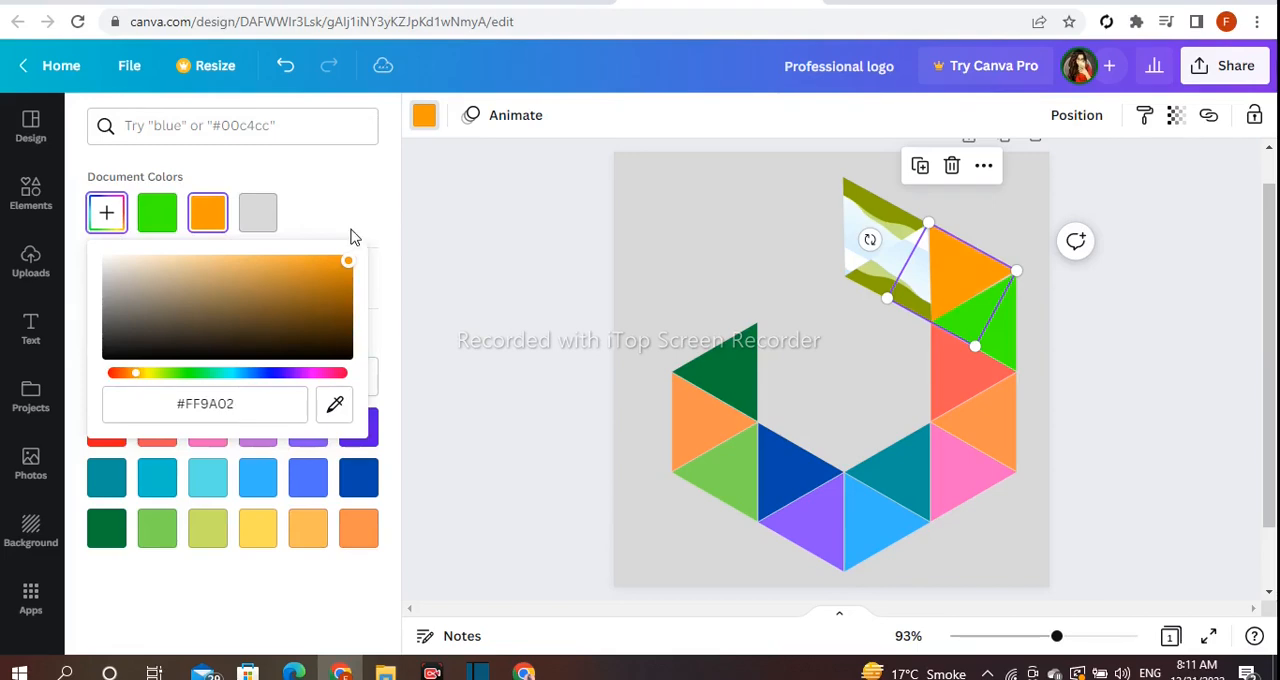
{"action": "left_click", "coordinate": [257, 374]}
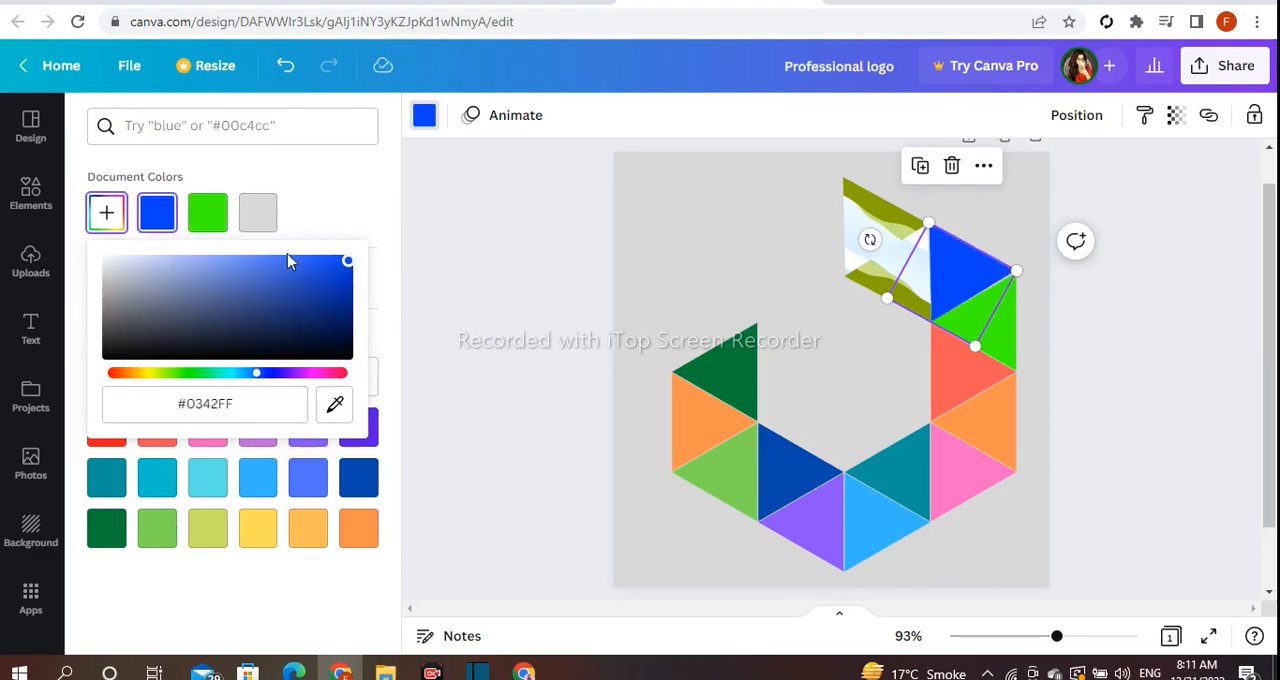
- Fill the triangle to the left of the bright blue one with a custom pale yellow-green, #D3FD6E
{"action": "left_click", "coordinate": [866, 240]}
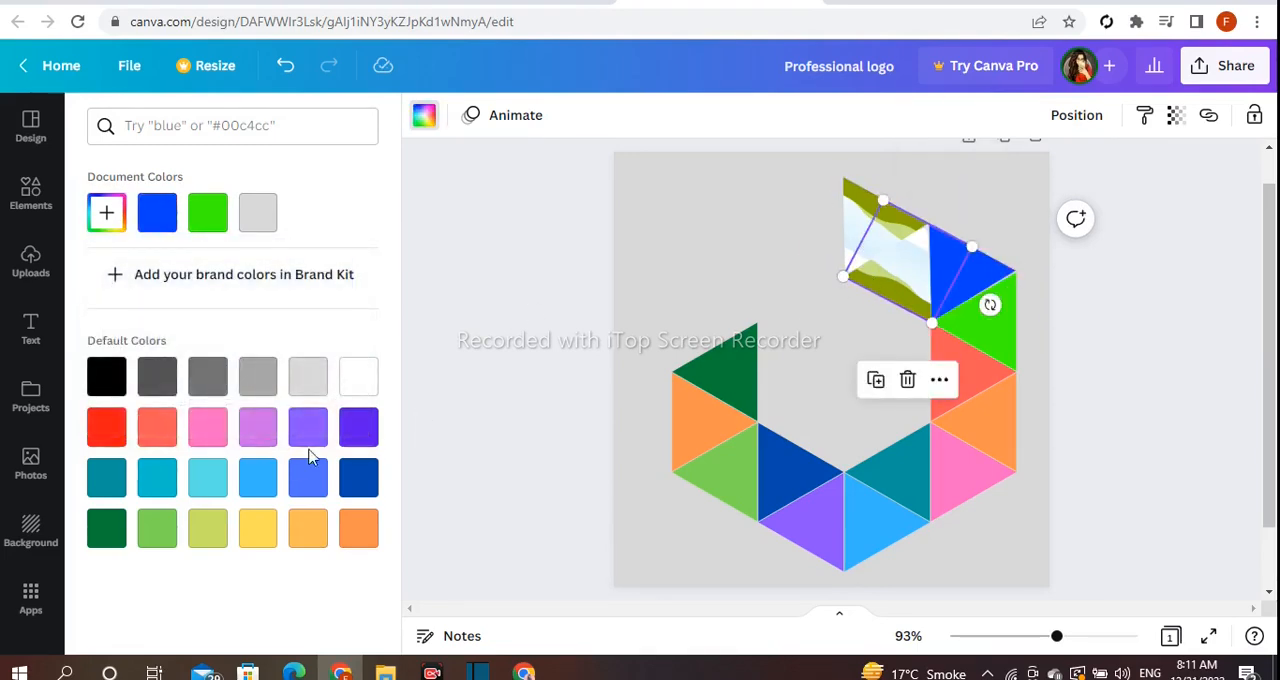
{"action": "left_click", "coordinate": [107, 215]}
{"action": "left_click_drag", "start_coordinate": [188, 279], "coordinate": [229, 318]}
{"action": "left_click_drag", "start_coordinate": [140, 378], "coordinate": [165, 380]}
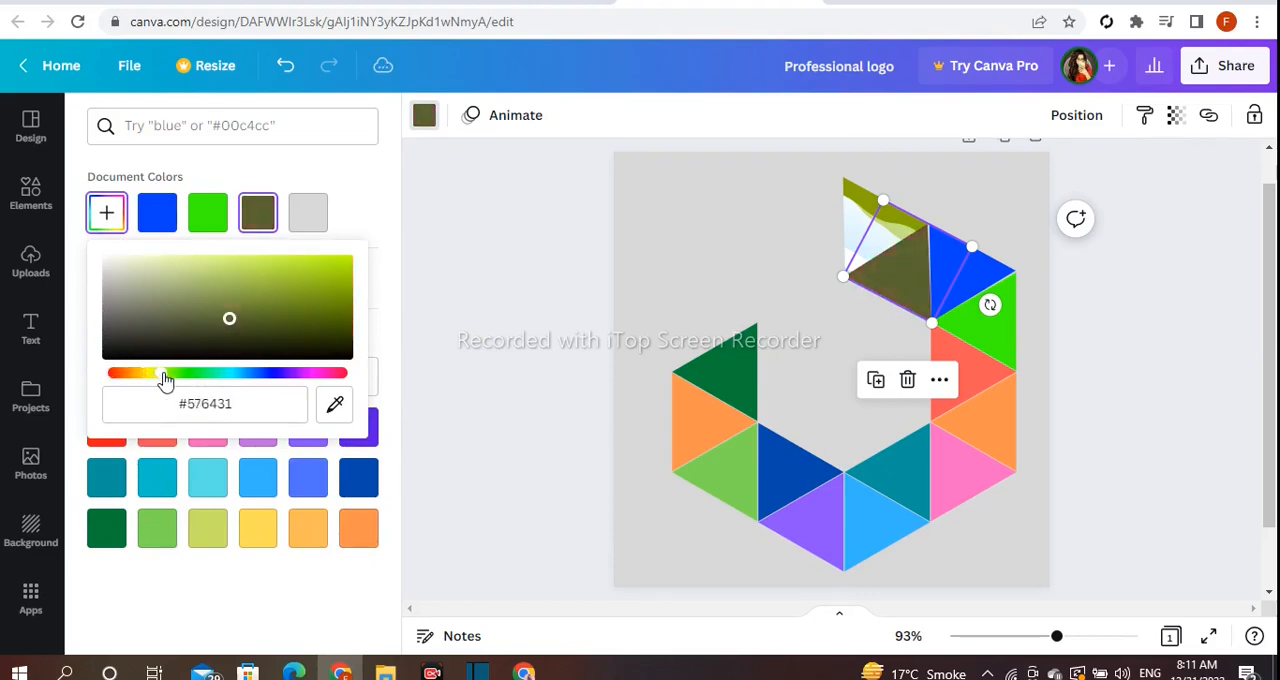
{"action": "left_click_drag", "start_coordinate": [212, 310], "coordinate": [232, 260]}
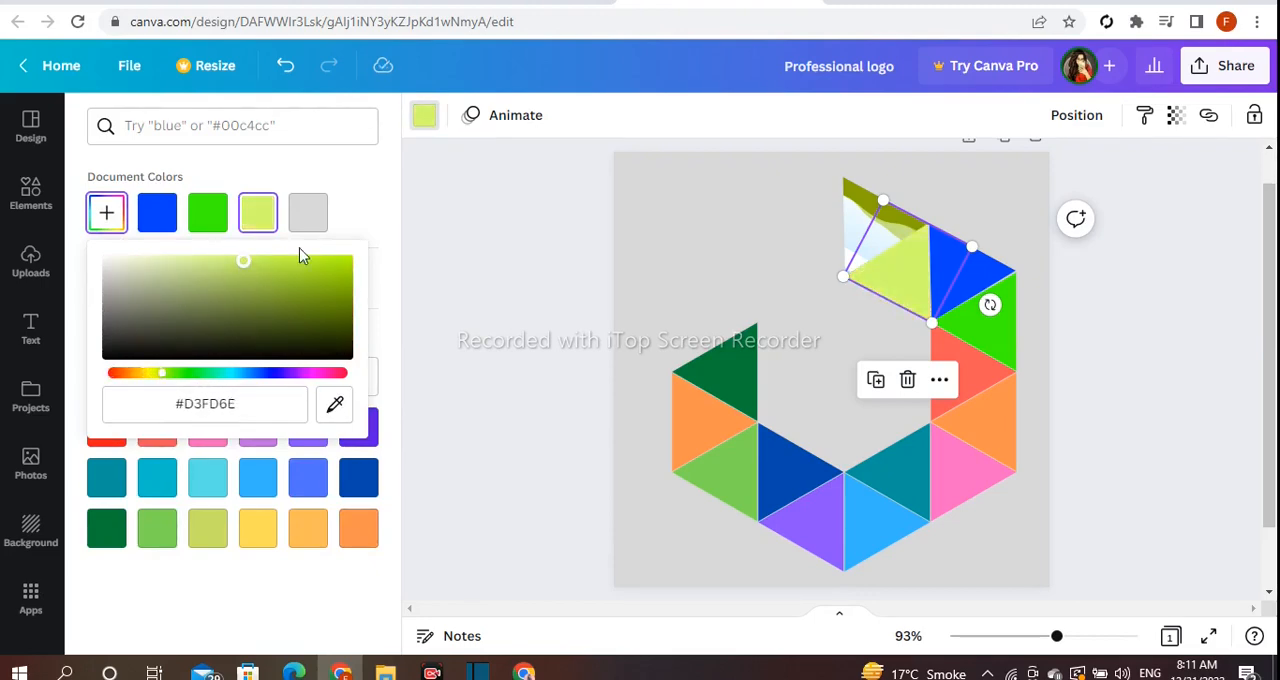
- Fill the topmost triangle at the end of the sloping edge with yellow and select that triangle again
{"action": "left_click", "coordinate": [852, 207]}
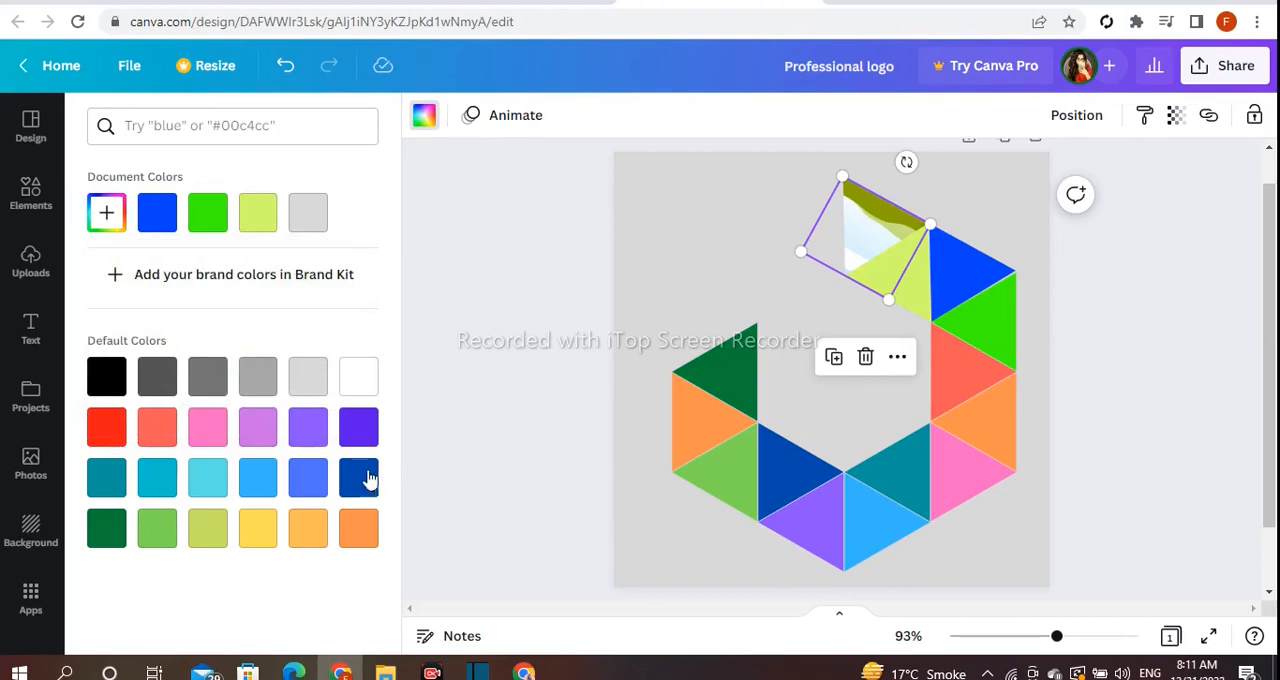
{"action": "left_click", "coordinate": [249, 538]}
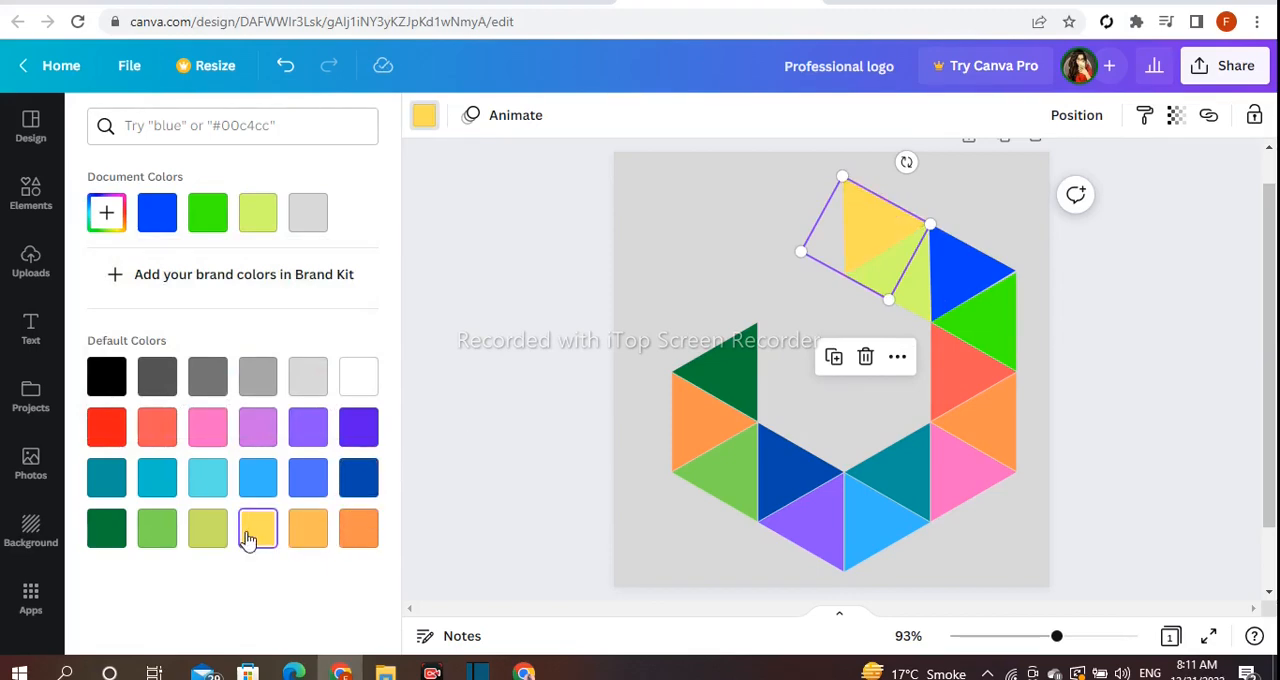
{"action": "left_click", "coordinate": [548, 452]}
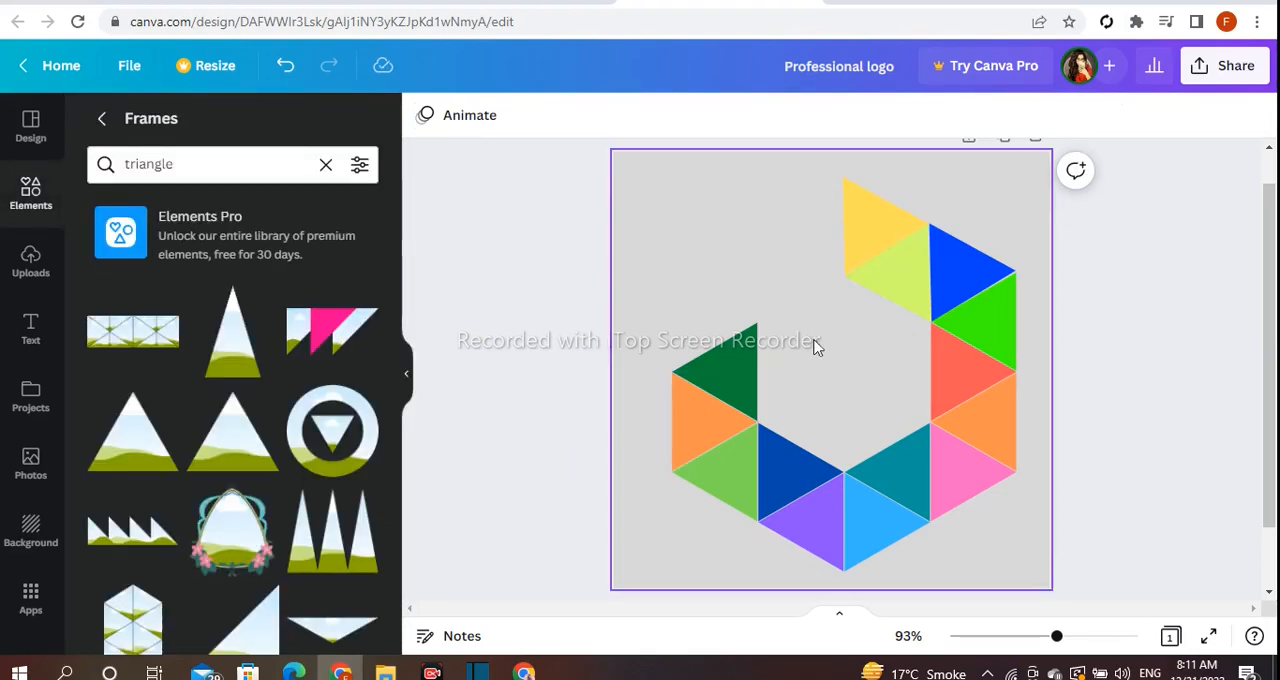
{"action": "left_click", "coordinate": [874, 221]}
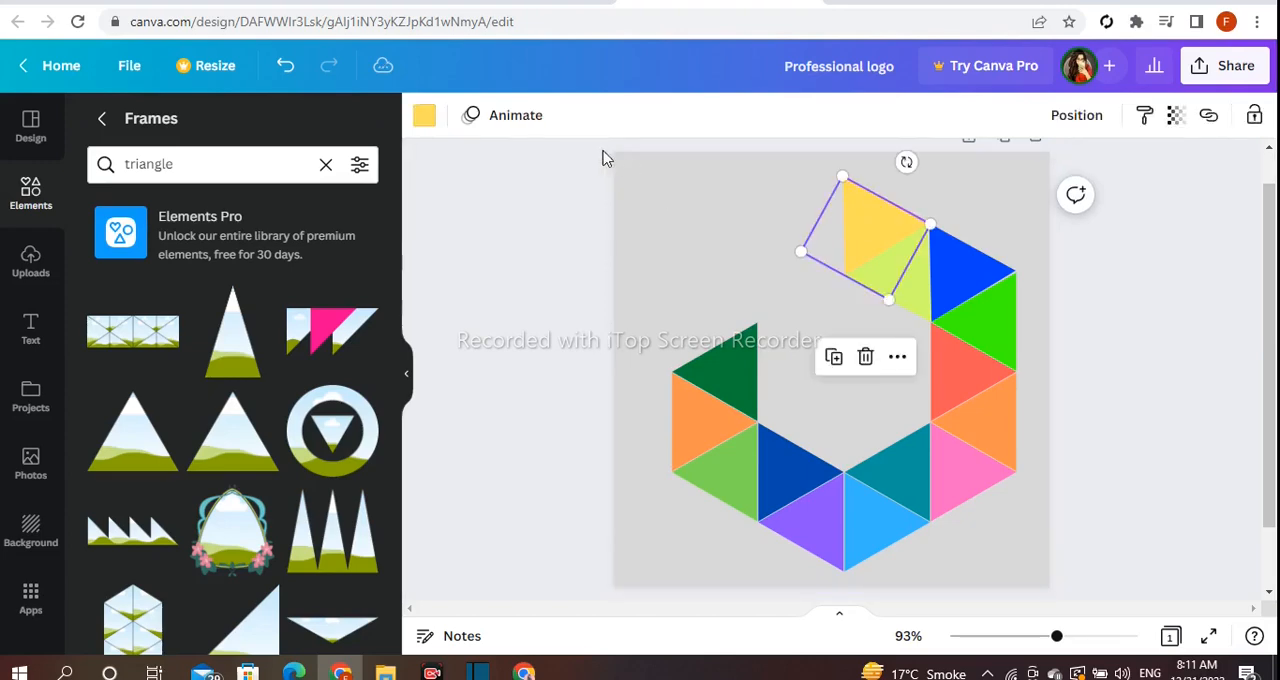
- Fill the topmost yellow triangle with a custom bright red
{"action": "left_click", "coordinate": [424, 116]}
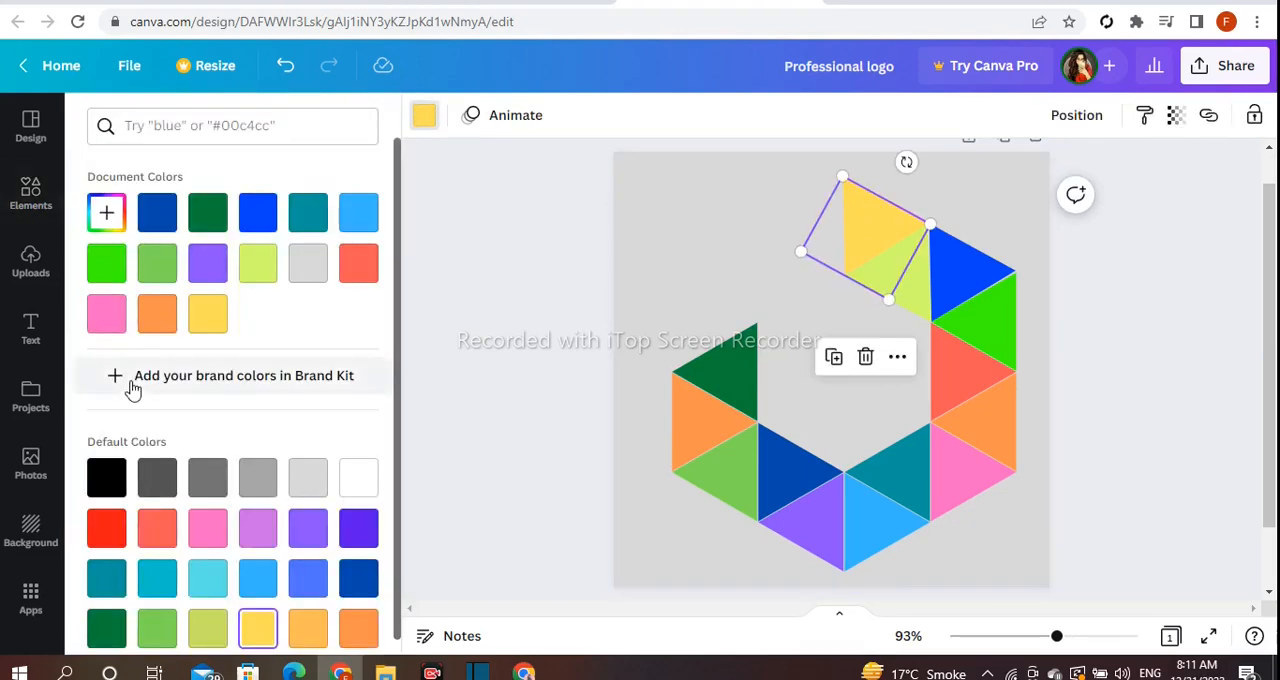
{"action": "scroll", "coordinate": [170, 520], "scroll_direction": "down", "scroll_amount": 1}
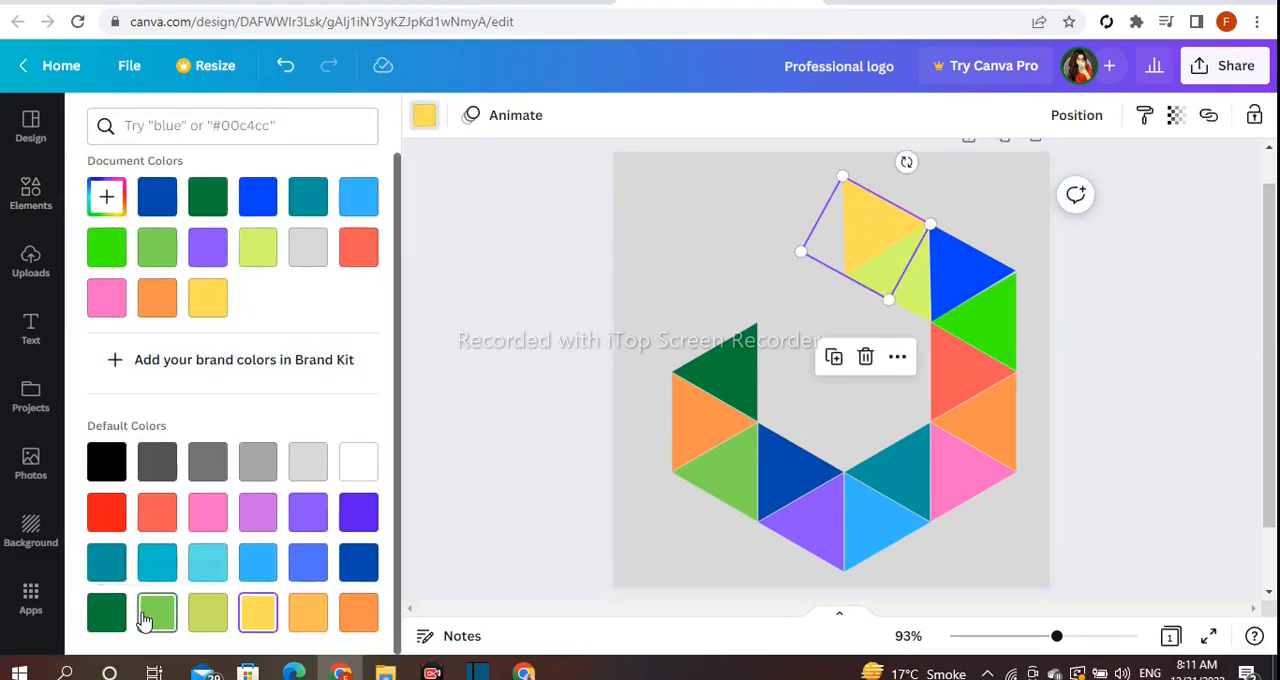
{"action": "left_click", "coordinate": [107, 613]}
{"action": "left_click", "coordinate": [170, 483]}
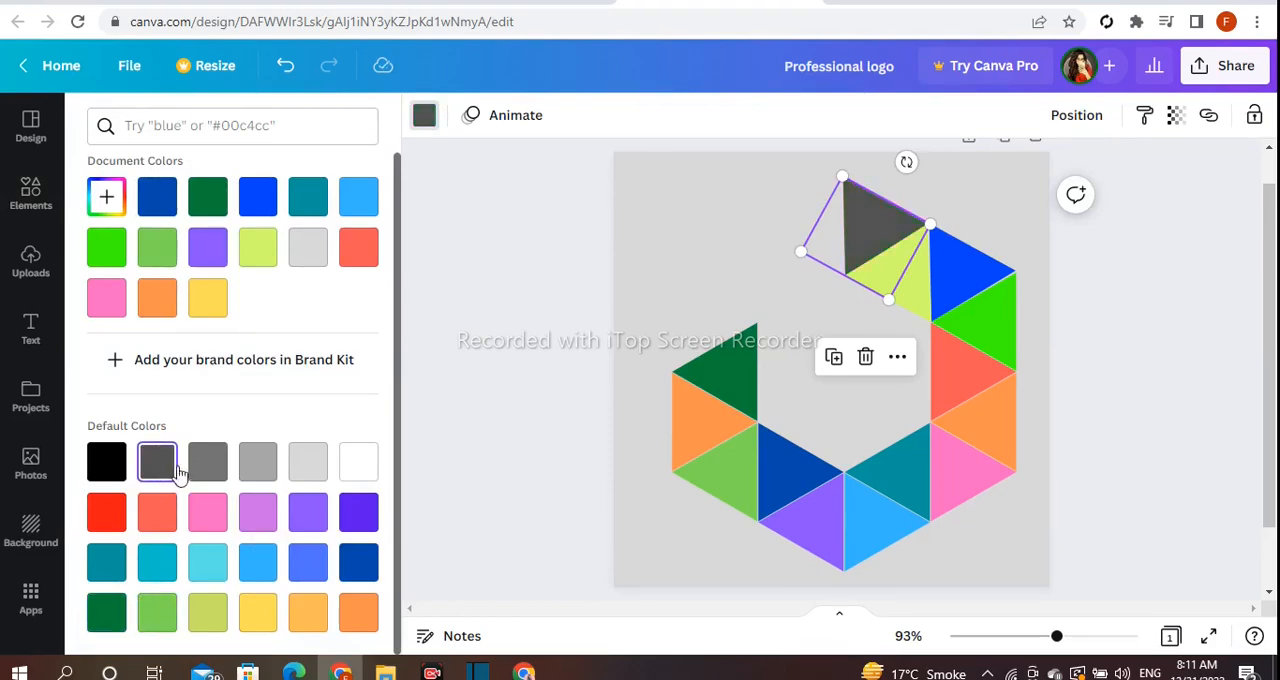
{"action": "left_click", "coordinate": [199, 473]}
{"action": "left_click", "coordinate": [107, 196]}
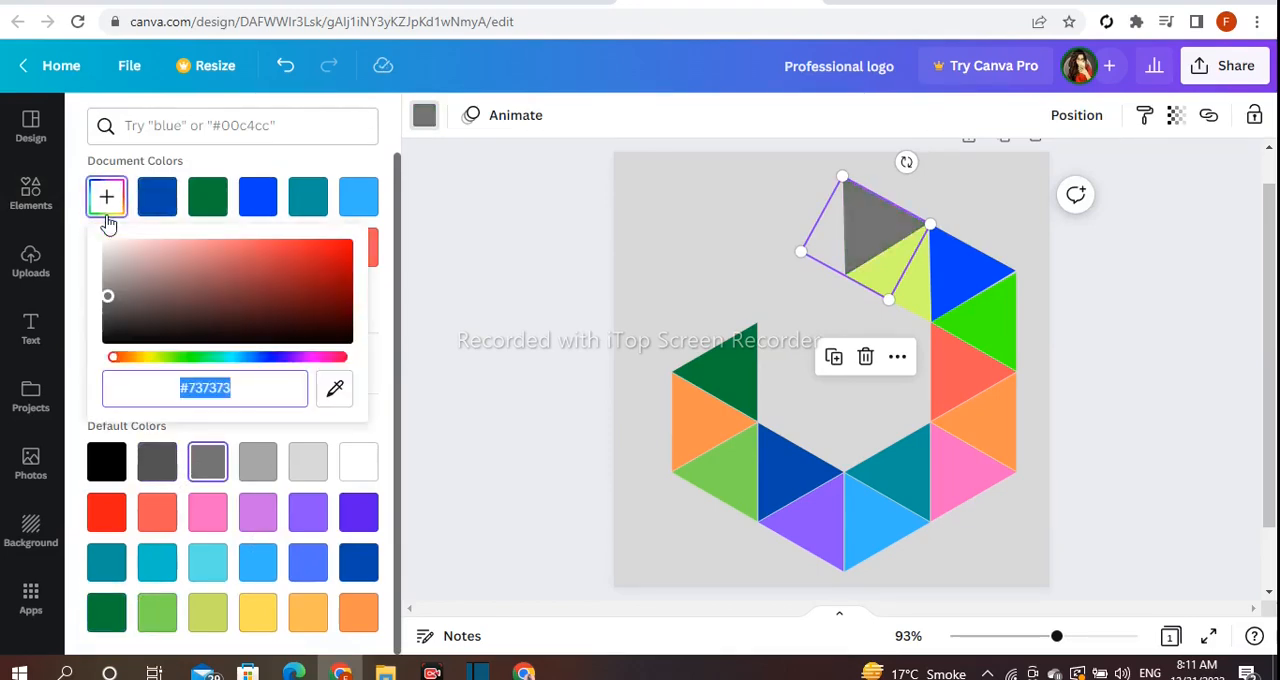
{"action": "left_click_drag", "start_coordinate": [218, 340], "coordinate": [318, 245]}
{"action": "left_click", "coordinate": [471, 251]}
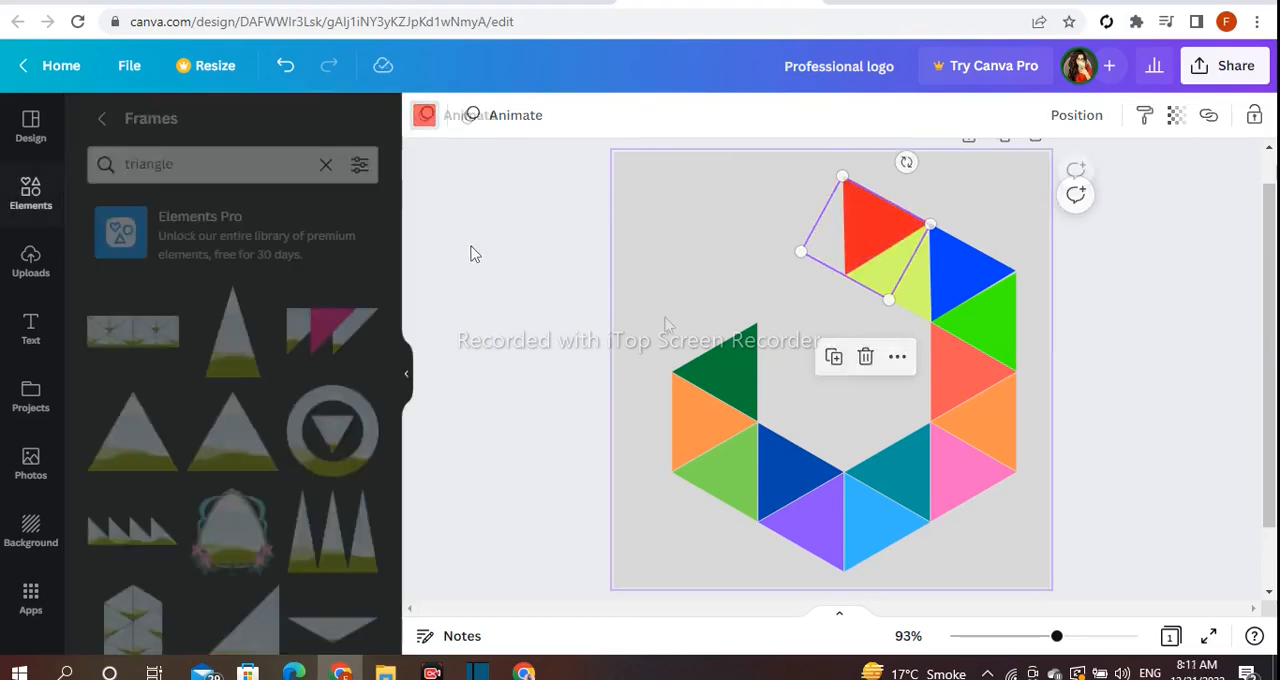
- Duplicate the dark green triangle, shrink and tilt the copy, and place it in the empty area above the original
{"action": "left_click", "coordinate": [724, 363]}
{"action": "left_click_drag", "start_coordinate": [728, 373], "coordinate": [691, 220]}
{"action": "left_click_drag", "start_coordinate": [789, 271], "coordinate": [688, 251]}
- Duplicate the light green triangle, shrink and rotate the copy, and place it against the small dark green triangle
{"action": "left_click", "coordinate": [744, 487]}
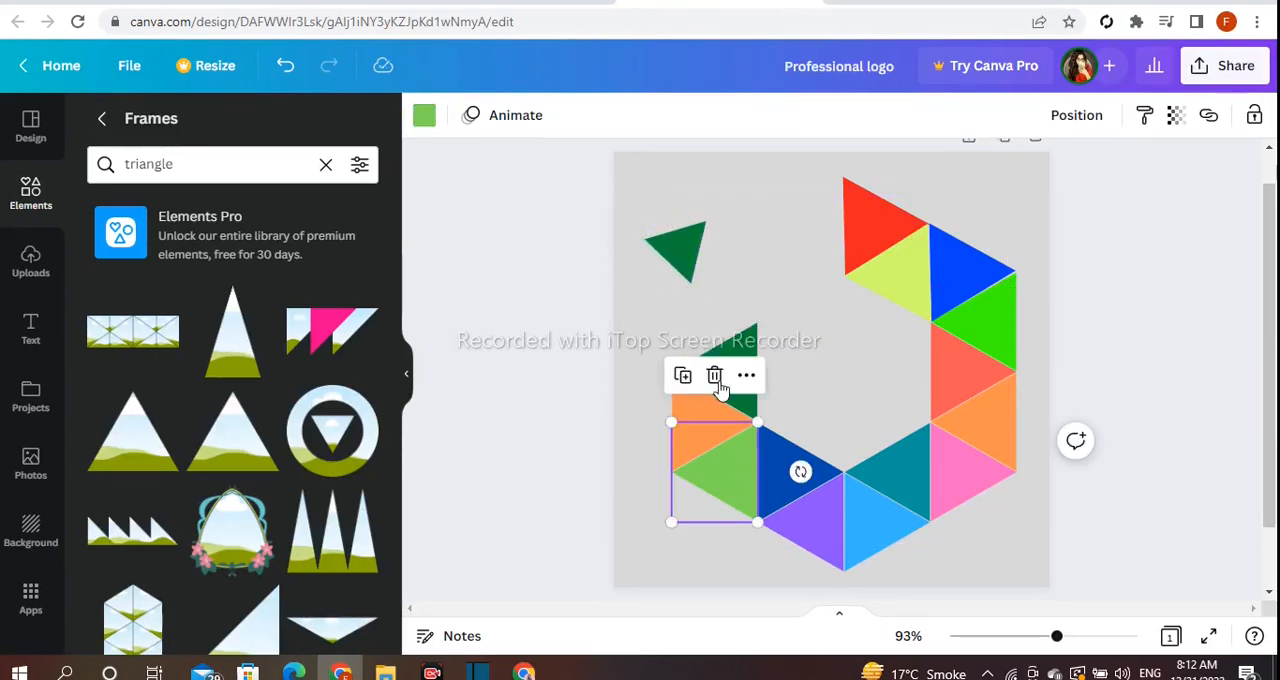
{"action": "left_click", "coordinate": [683, 377]}
{"action": "left_click_drag", "start_coordinate": [746, 485], "coordinate": [756, 279]}
{"action": "left_click_drag", "start_coordinate": [840, 274], "coordinate": [640, 251]}
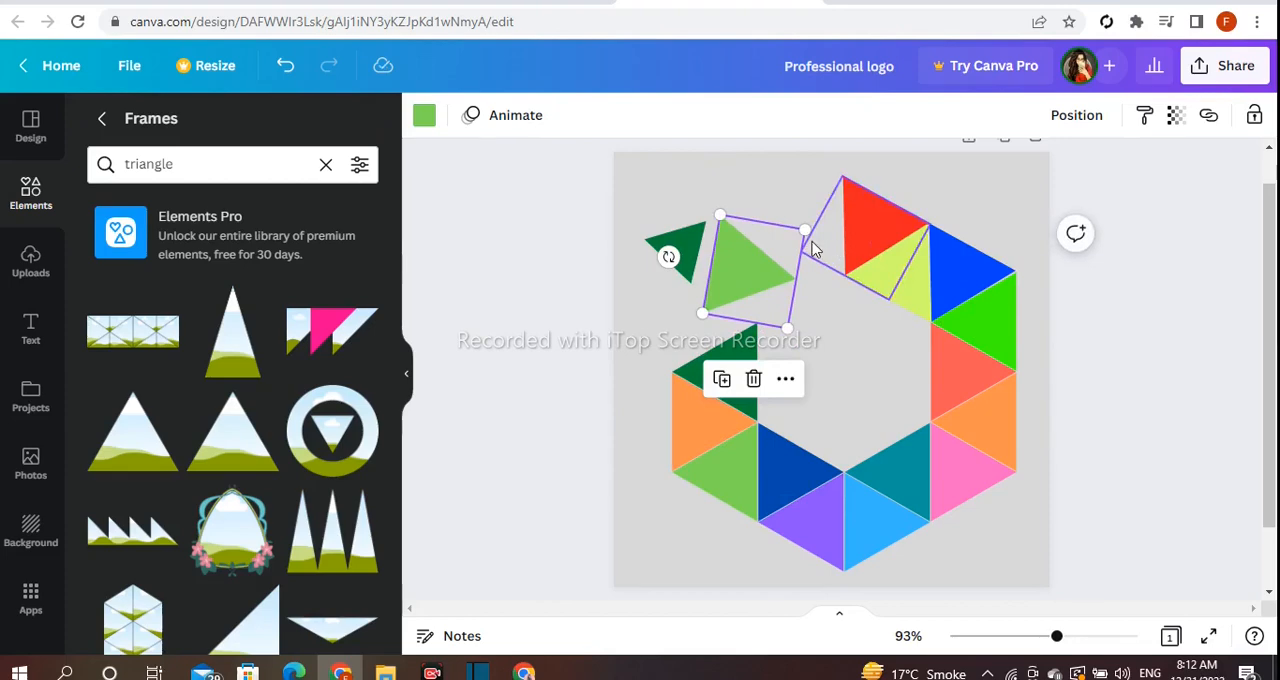
{"action": "left_click_drag", "start_coordinate": [806, 229], "coordinate": [781, 257]}
{"action": "left_click_drag", "start_coordinate": [745, 285], "coordinate": [740, 260]}
- Rotate and align the small dark green and light green triangles so their vertical edges meet as a diamond
{"action": "left_click_drag", "start_coordinate": [660, 252], "coordinate": [666, 263]}
{"action": "left_click", "coordinate": [670, 256]}
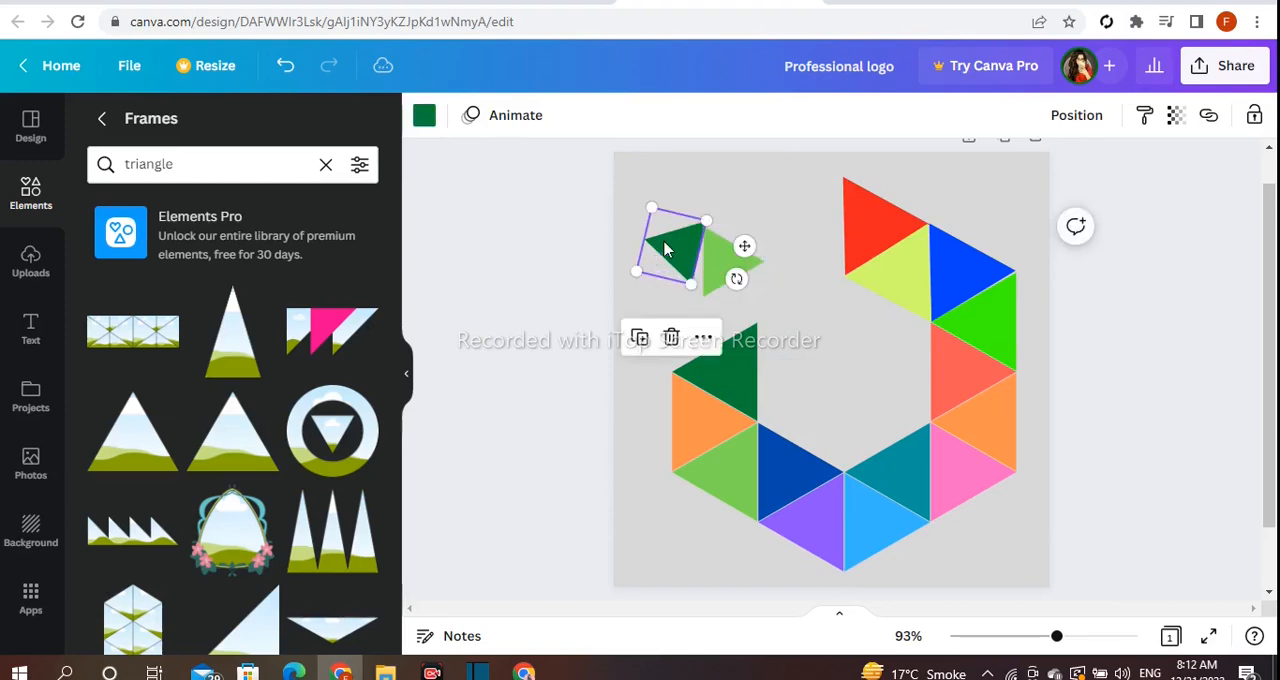
{"action": "left_click_drag", "start_coordinate": [737, 279], "coordinate": [691, 264]}
{"action": "left_click", "coordinate": [627, 268]}
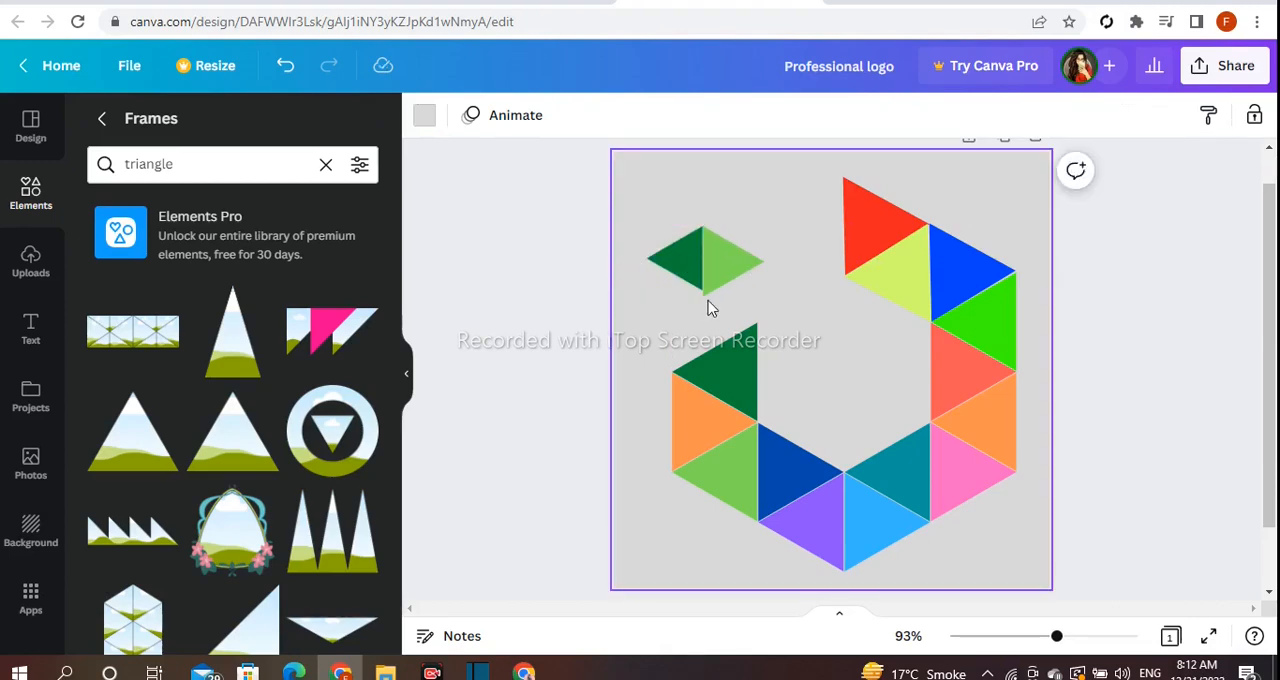
{"action": "left_click", "coordinate": [745, 289]}
{"action": "left_click_drag", "start_coordinate": [770, 303], "coordinate": [766, 300]}
{"action": "left_click", "coordinate": [800, 296]}
- Select both small green triangles together, shrink and tilt the pair clockwise, and place it just above the large dark green triangle
{"action": "left_click_drag", "start_coordinate": [632, 211], "coordinate": [762, 294]}
{"action": "left_click_drag", "start_coordinate": [655, 231], "coordinate": [680, 247]}
{"action": "left_click_drag", "start_coordinate": [705, 331], "coordinate": [683, 330]}
{"action": "left_click", "coordinate": [645, 226]}
{"action": "left_click_drag", "start_coordinate": [680, 214], "coordinate": [747, 285]}
{"action": "left_click", "coordinate": [645, 326]}
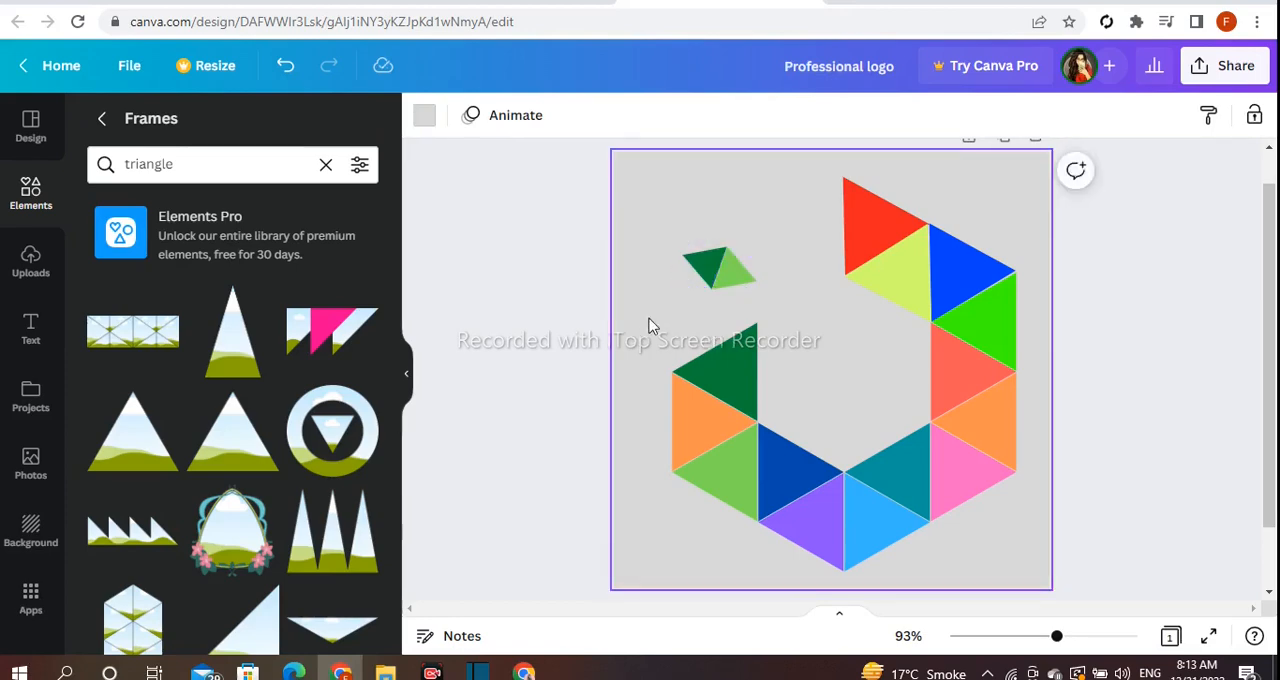
{"action": "left_click_drag", "start_coordinate": [647, 237], "coordinate": [711, 278]}
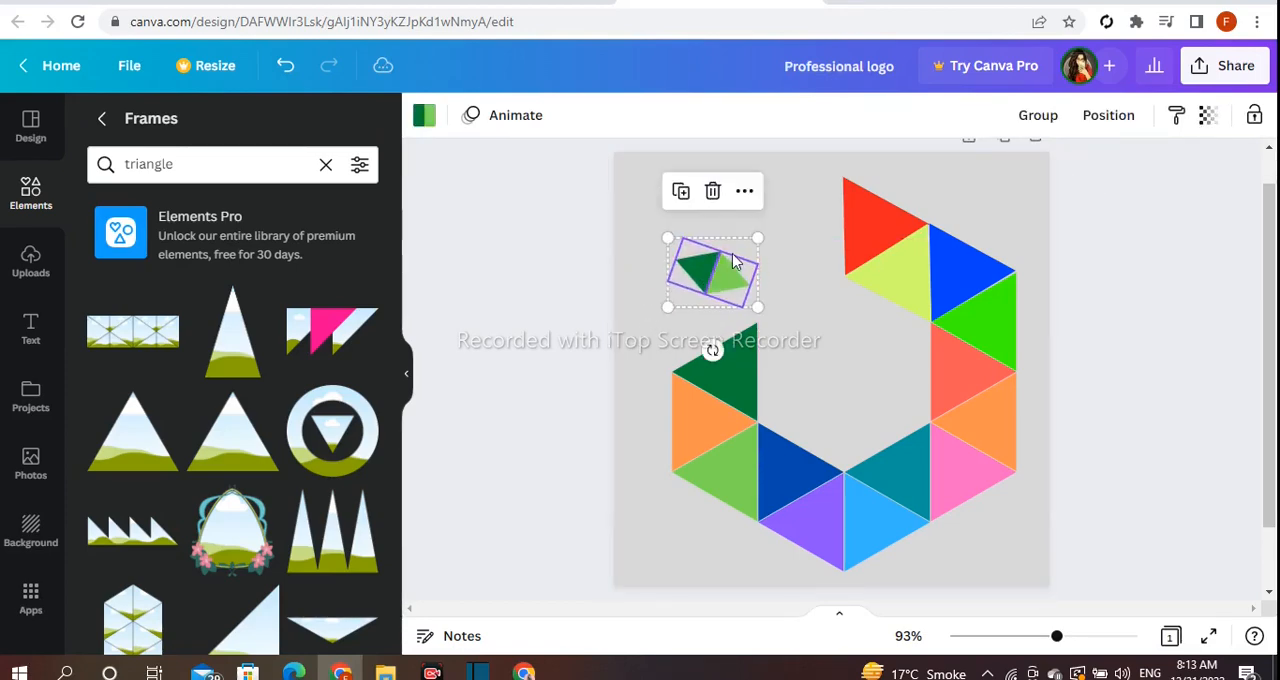
{"action": "left_click_drag", "start_coordinate": [758, 240], "coordinate": [740, 252]}
{"action": "left_click", "coordinate": [631, 281]}
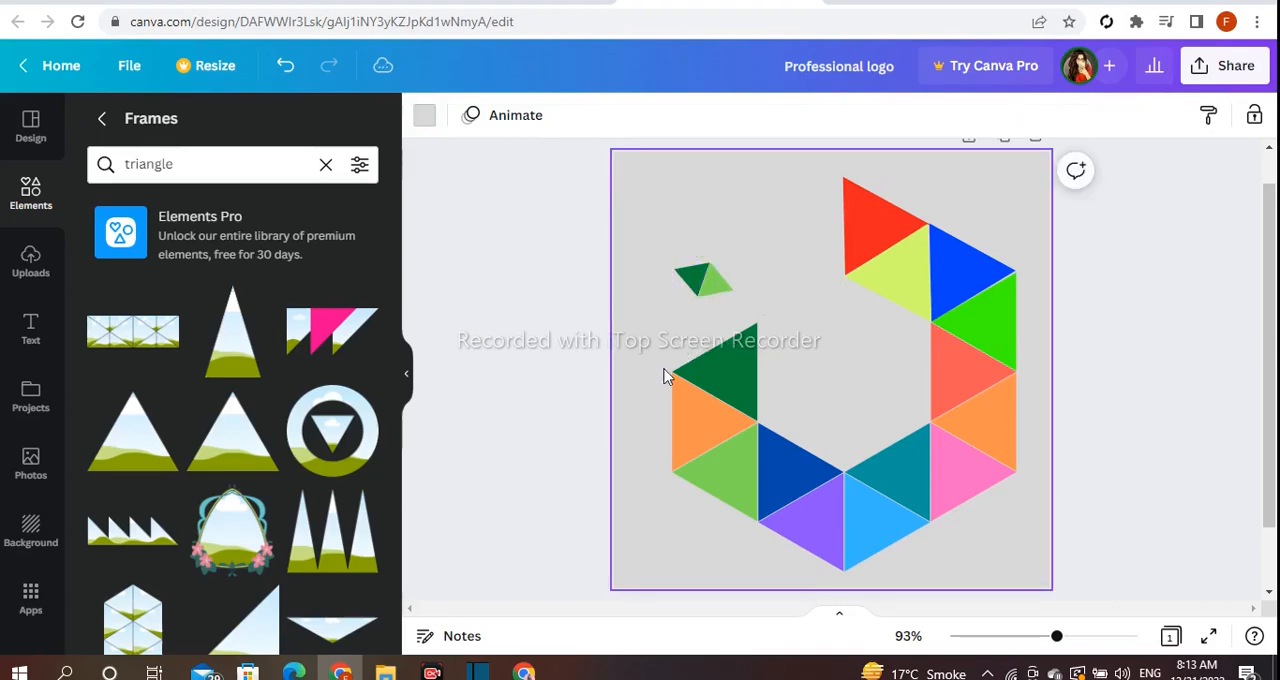
- Duplicate the small green diamond and place a slightly larger copy above it near the page's upper edge
{"action": "left_click", "coordinate": [702, 282]}
{"action": "left_click", "coordinate": [671, 210]}
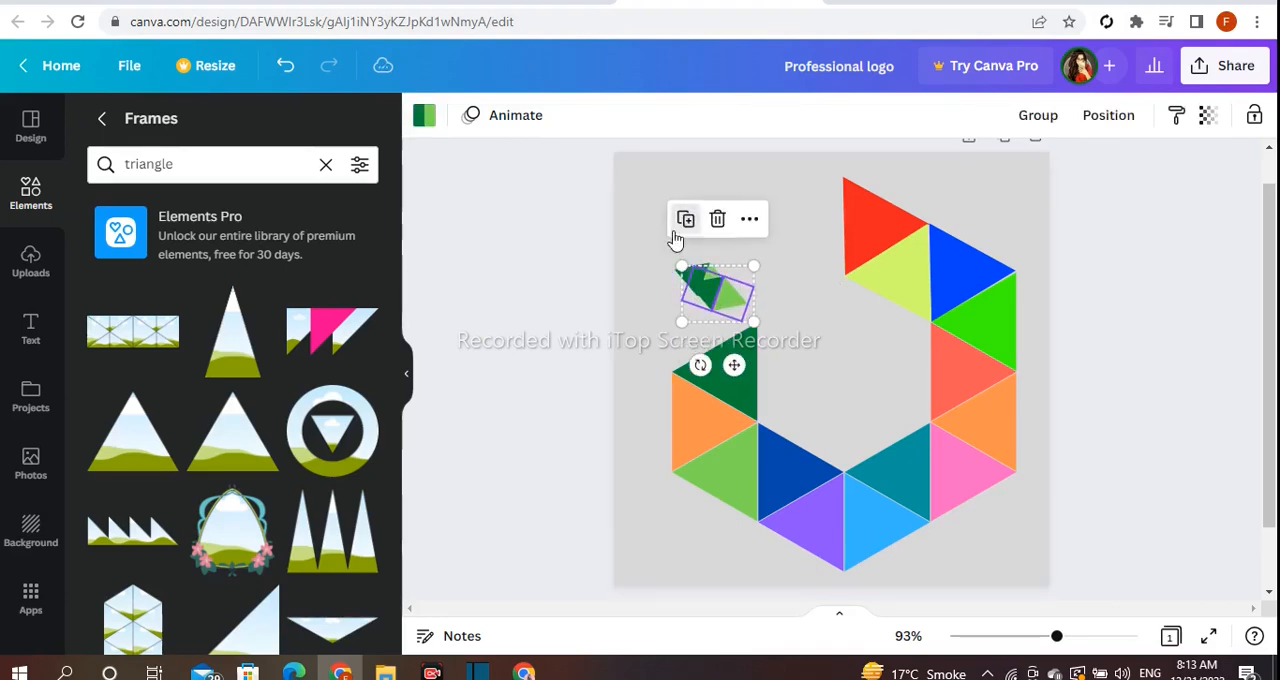
{"action": "left_click_drag", "start_coordinate": [735, 278], "coordinate": [758, 146]}
{"action": "left_click", "coordinate": [641, 240]}
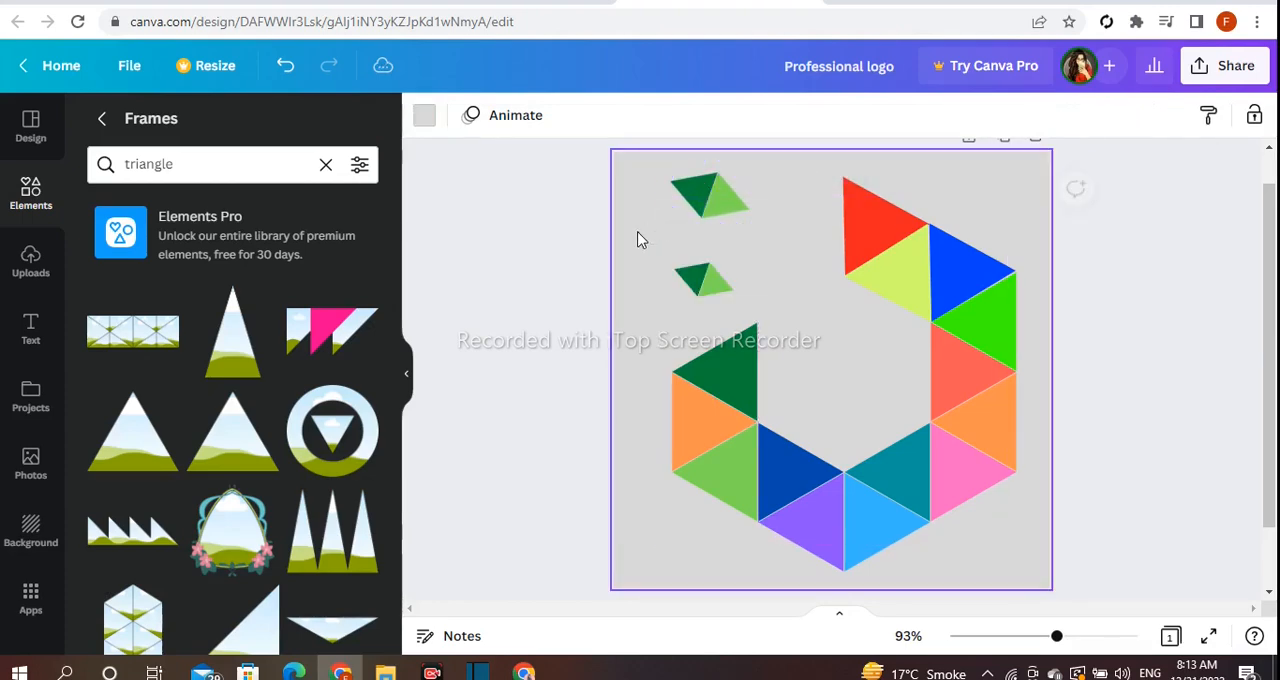
- Recolour the upper diamond, filling its dark green half with orange and its light green half with light orange
{"action": "left_click", "coordinate": [694, 192]}
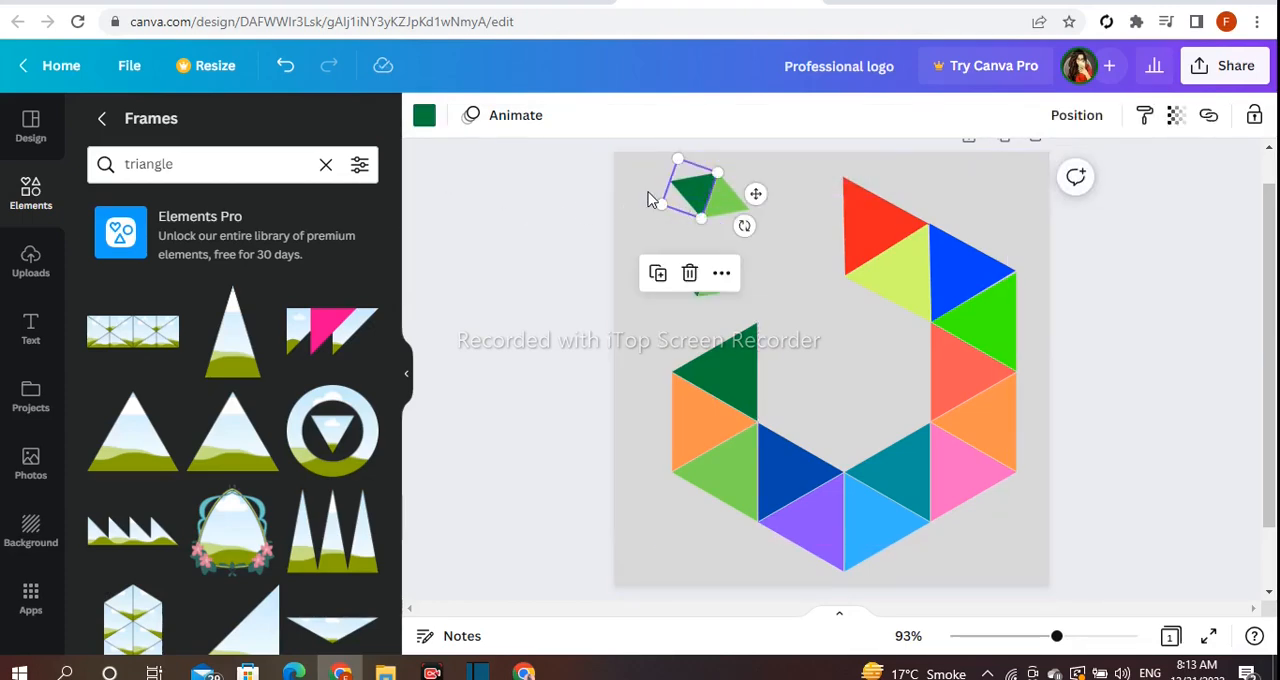
{"action": "left_click", "coordinate": [424, 115]}
{"action": "scroll", "coordinate": [300, 560], "scroll_direction": "down", "scroll_amount": 1}
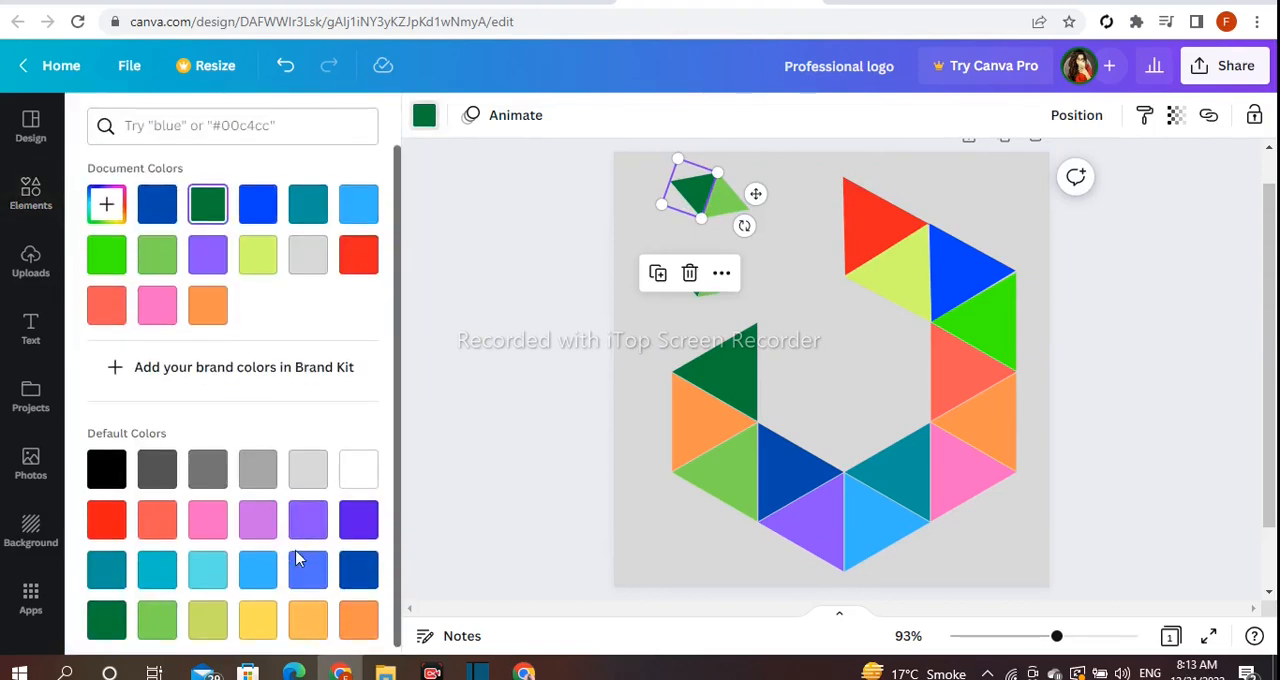
{"action": "left_click", "coordinate": [358, 610]}
{"action": "left_click", "coordinate": [728, 198]}
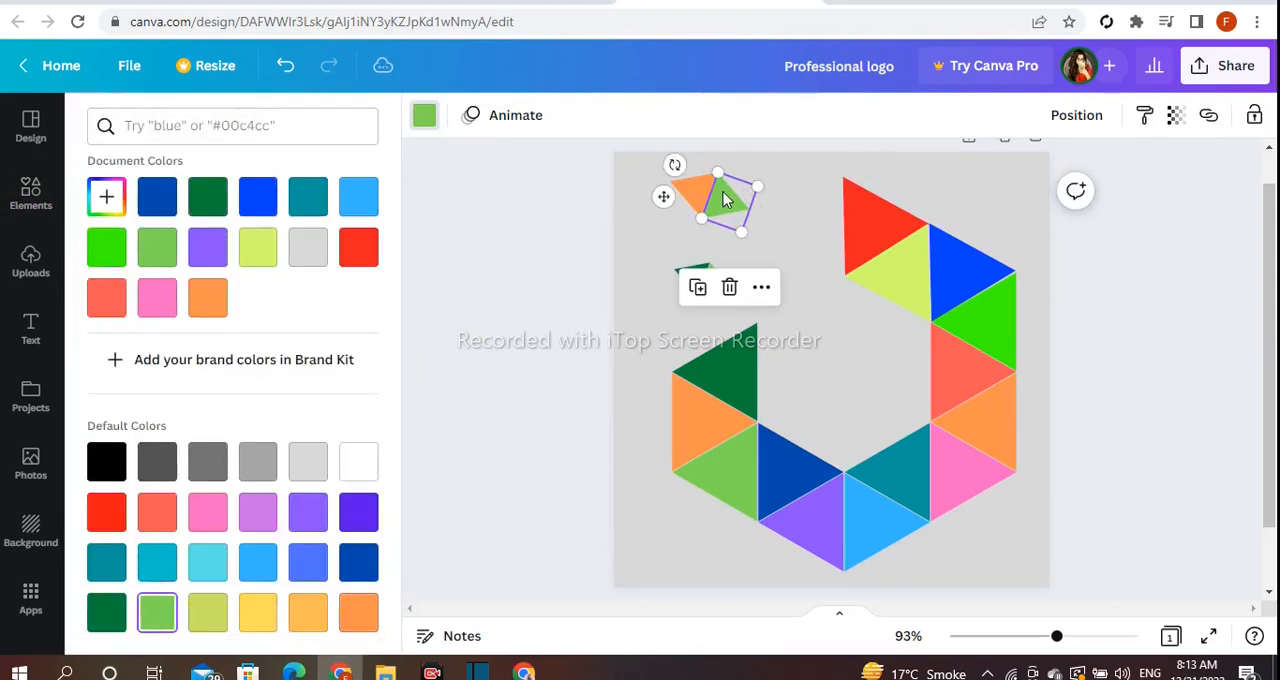
{"action": "left_click", "coordinate": [306, 618]}
{"action": "left_click", "coordinate": [505, 387]}
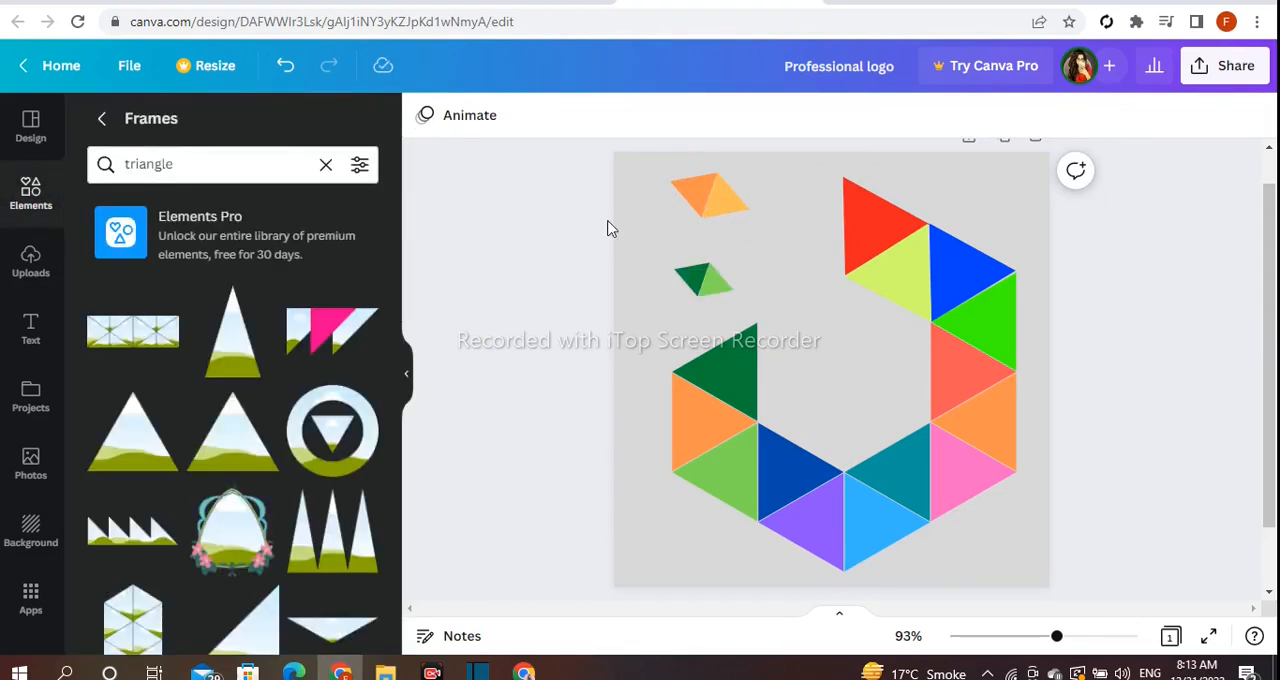
- Enlarge the orange diamond slightly and move it closer to the page's upper-left corner
{"action": "left_click_drag", "start_coordinate": [641, 176], "coordinate": [734, 205]}
{"action": "left_click_drag", "start_coordinate": [759, 157], "coordinate": [769, 151]}
{"action": "left_click_drag", "start_coordinate": [713, 205], "coordinate": [687, 200]}
{"action": "left_click", "coordinate": [616, 287]}
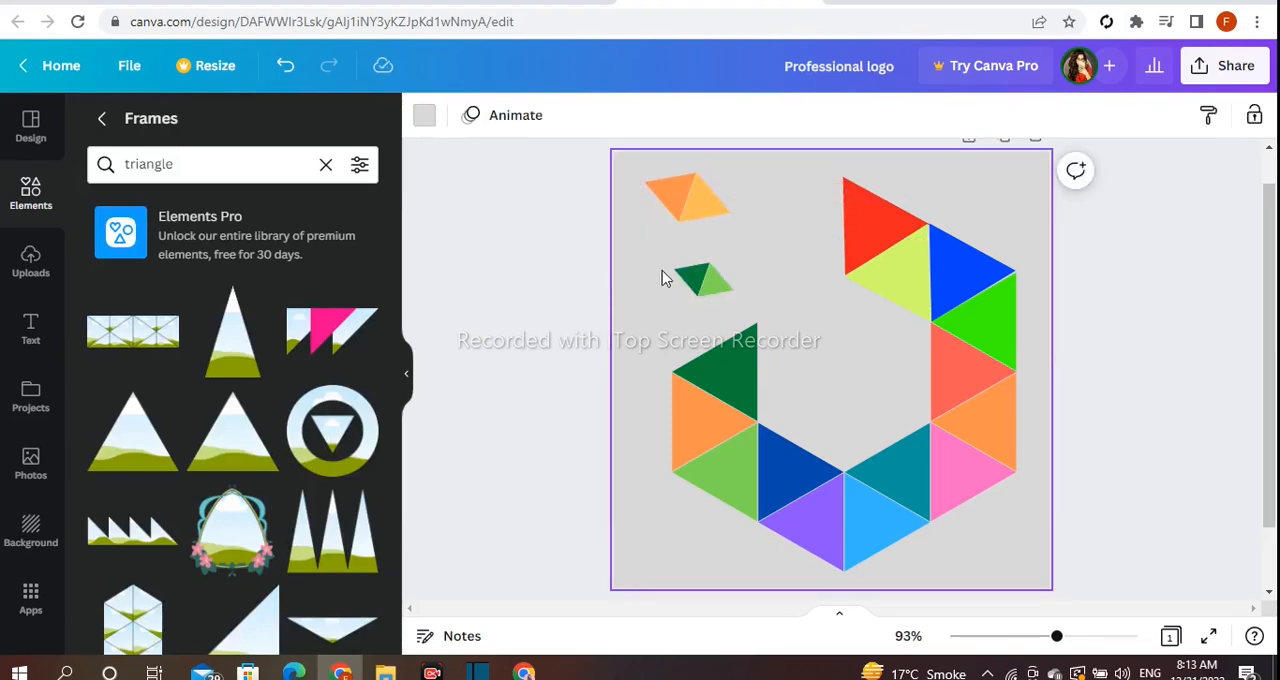
- Duplicate the green diamond, shrink the copy, and place it just left of the large red triangle
{"action": "left_click_drag", "start_coordinate": [705, 283], "coordinate": [786, 212]}
{"action": "left_click", "coordinate": [671, 207]}
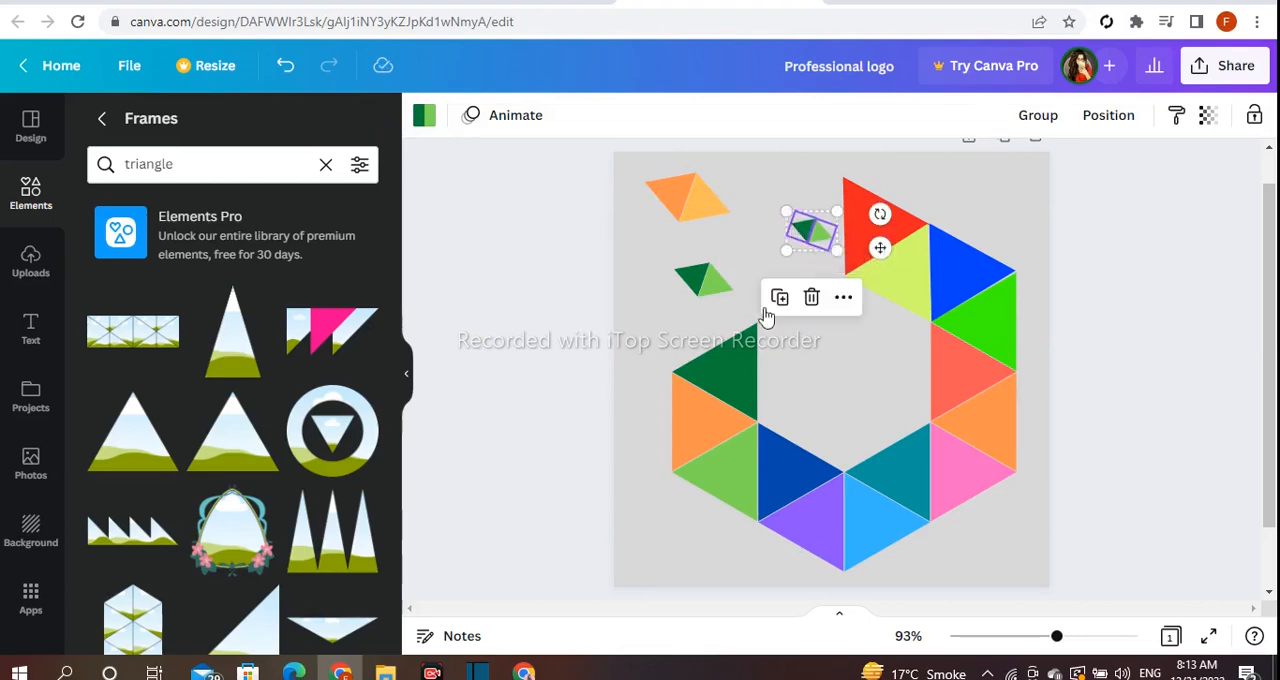
{"action": "left_click", "coordinate": [742, 240]}
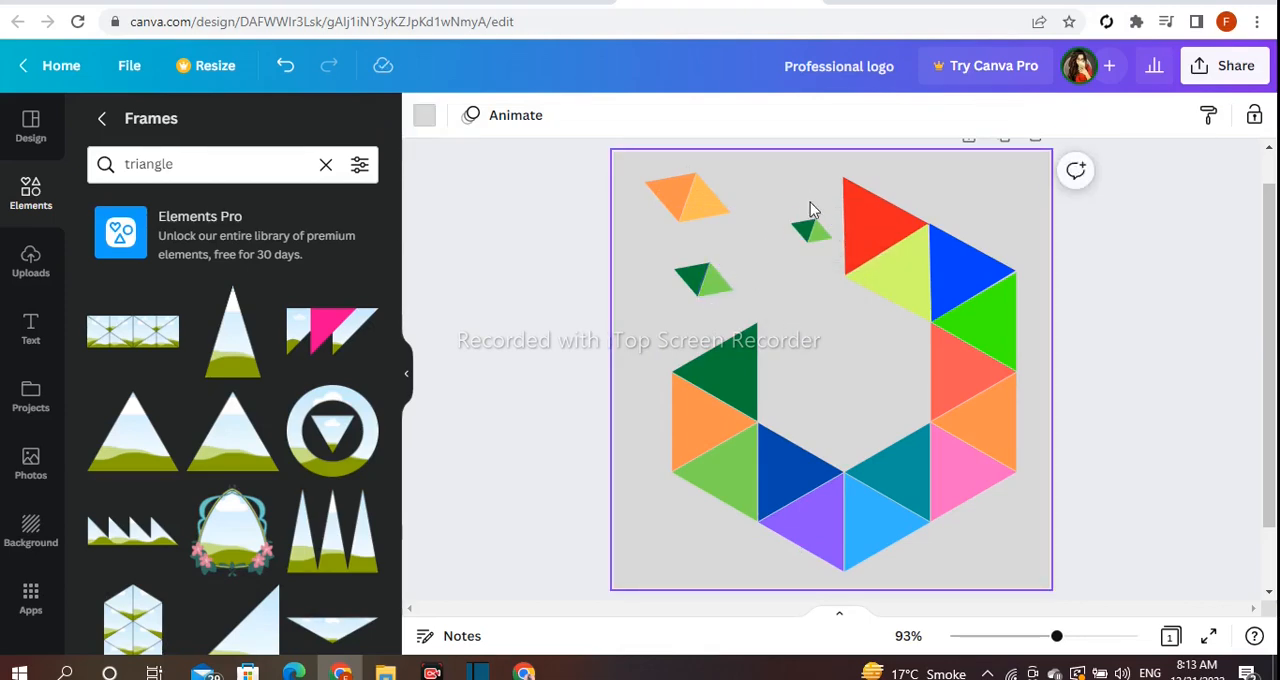
- Recolour the smallest diamond beside the red triangle, with dark blue on its left half and light blue on its right
{"action": "left_click", "coordinate": [808, 230]}
{"action": "left_click", "coordinate": [426, 118]}
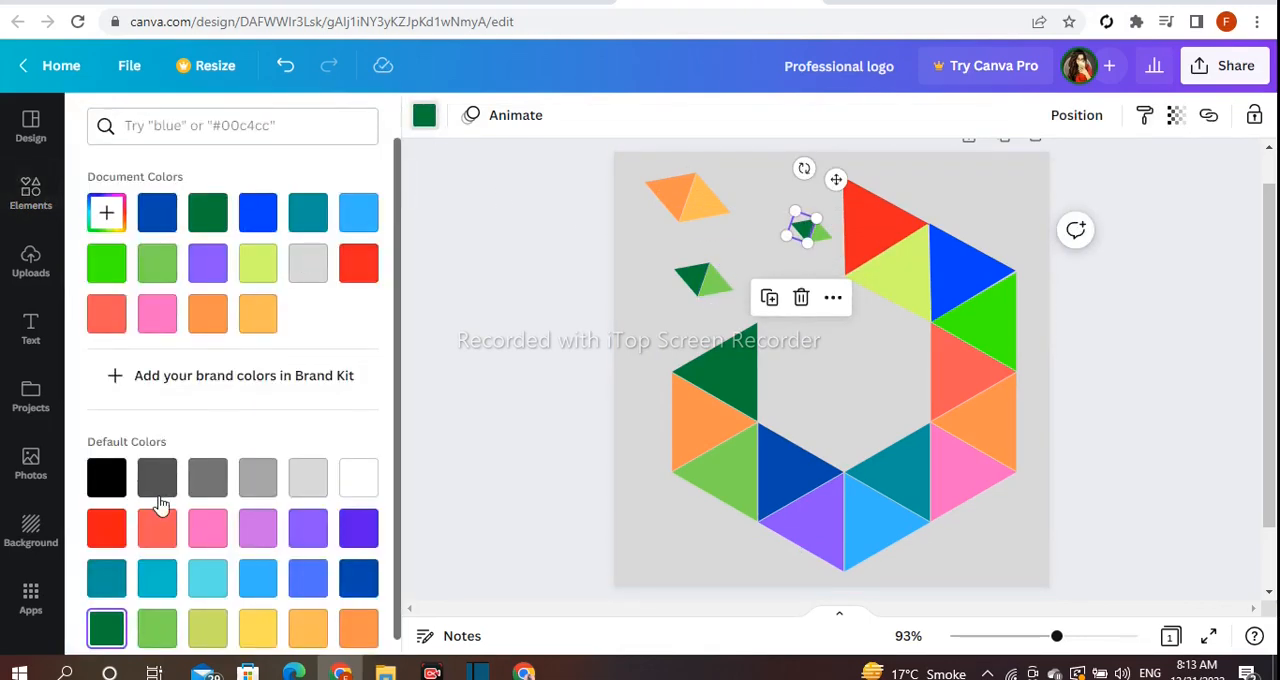
{"action": "scroll", "coordinate": [160, 508], "scroll_direction": "down", "scroll_amount": 1}
{"action": "left_click", "coordinate": [352, 586]}
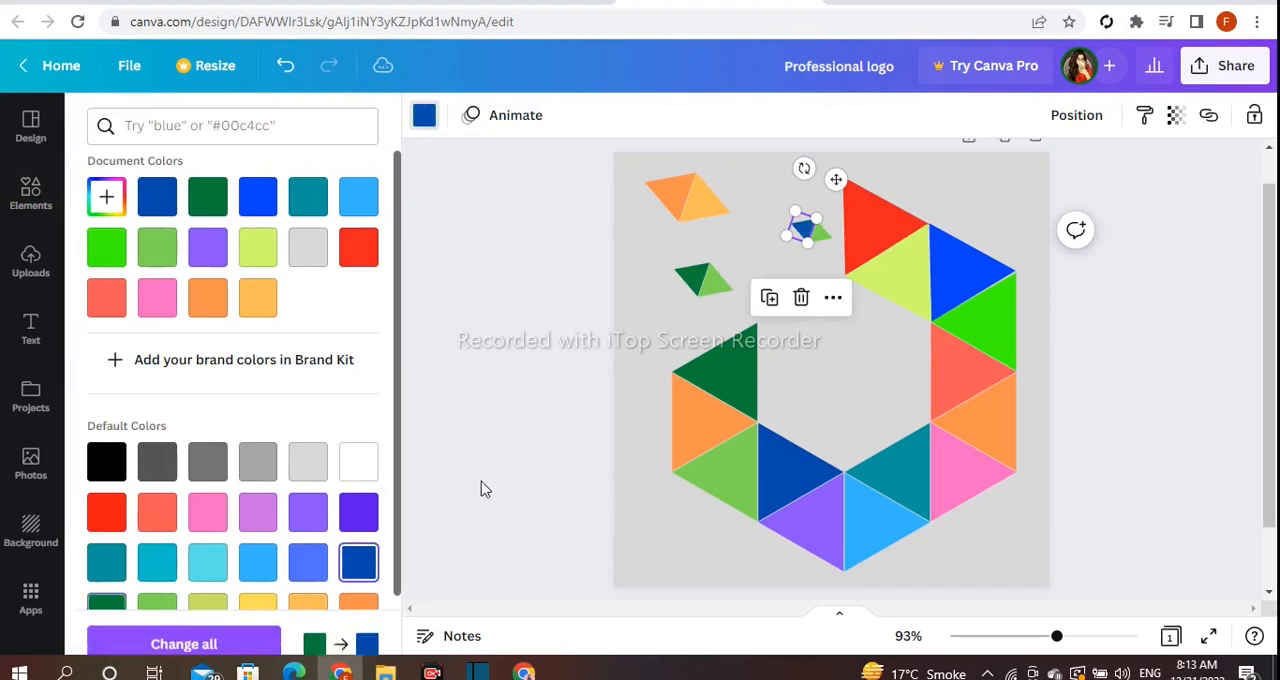
{"action": "left_click", "coordinate": [815, 232]}
{"action": "left_click", "coordinate": [107, 512]}
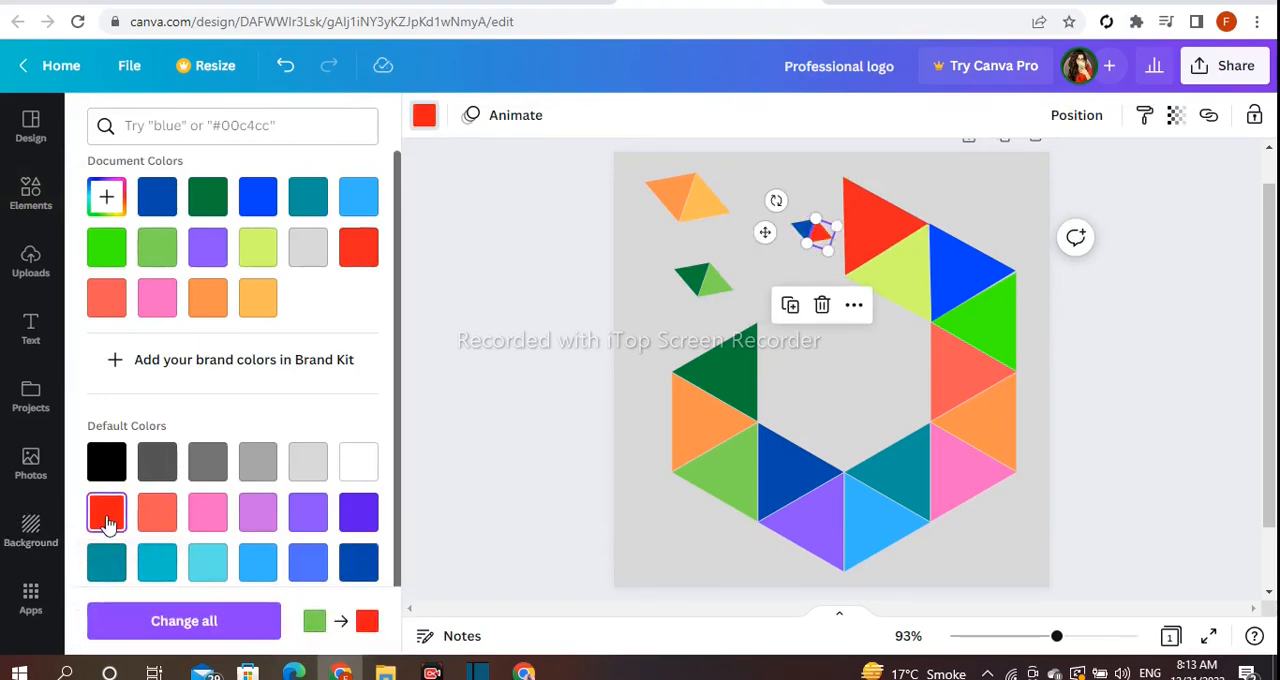
{"action": "left_click", "coordinate": [259, 565]}
{"action": "left_click", "coordinate": [449, 423]}
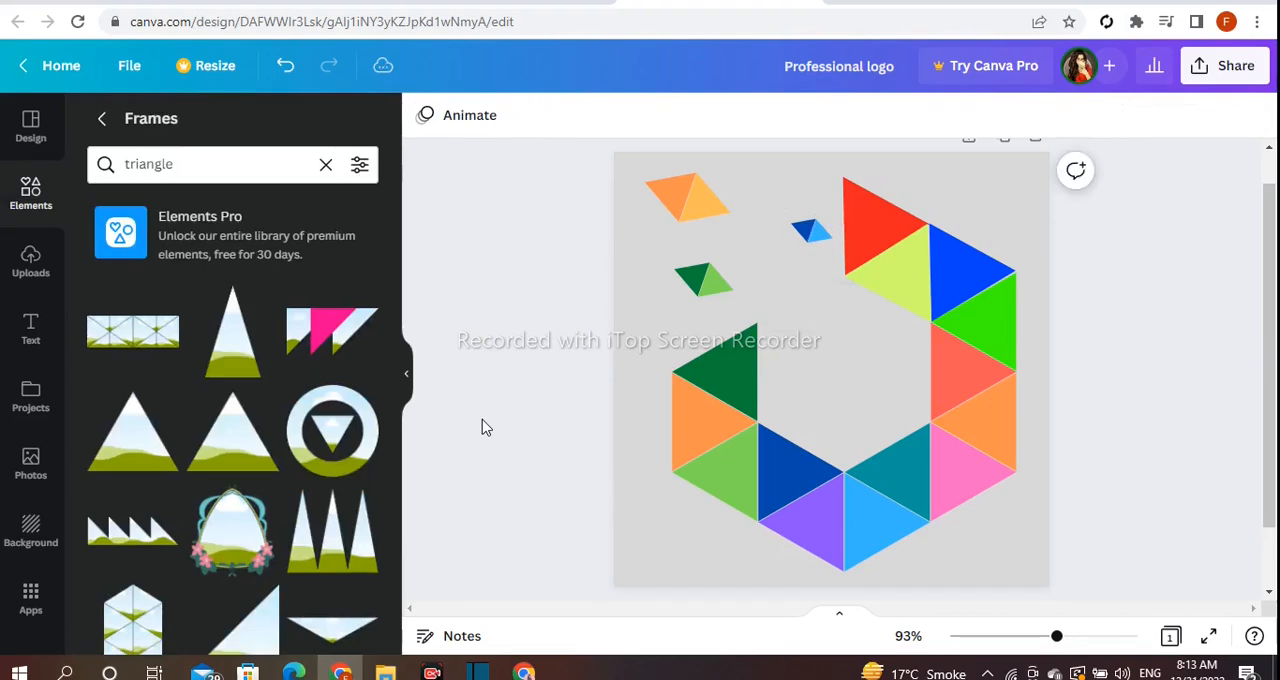
{"action": "left_click", "coordinate": [812, 230]}
{"action": "left_click", "coordinate": [723, 257]}
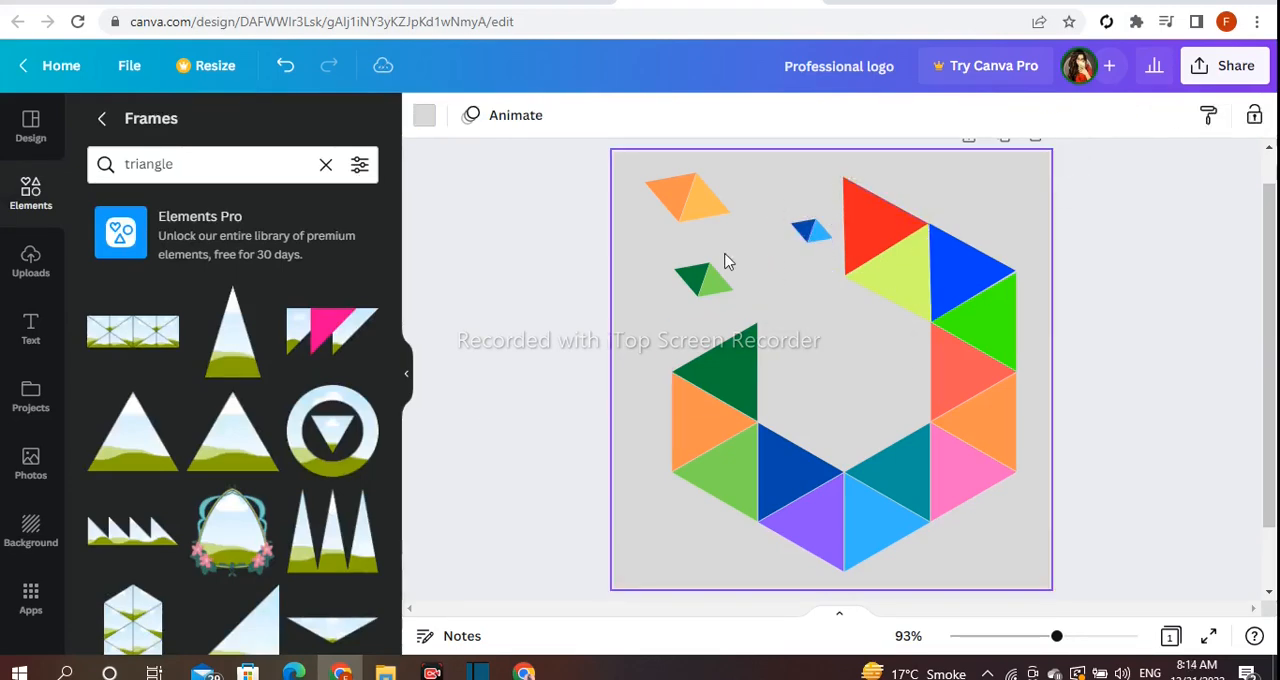
{"action": "left_click", "coordinate": [712, 222]}
{"action": "left_click", "coordinate": [757, 253]}
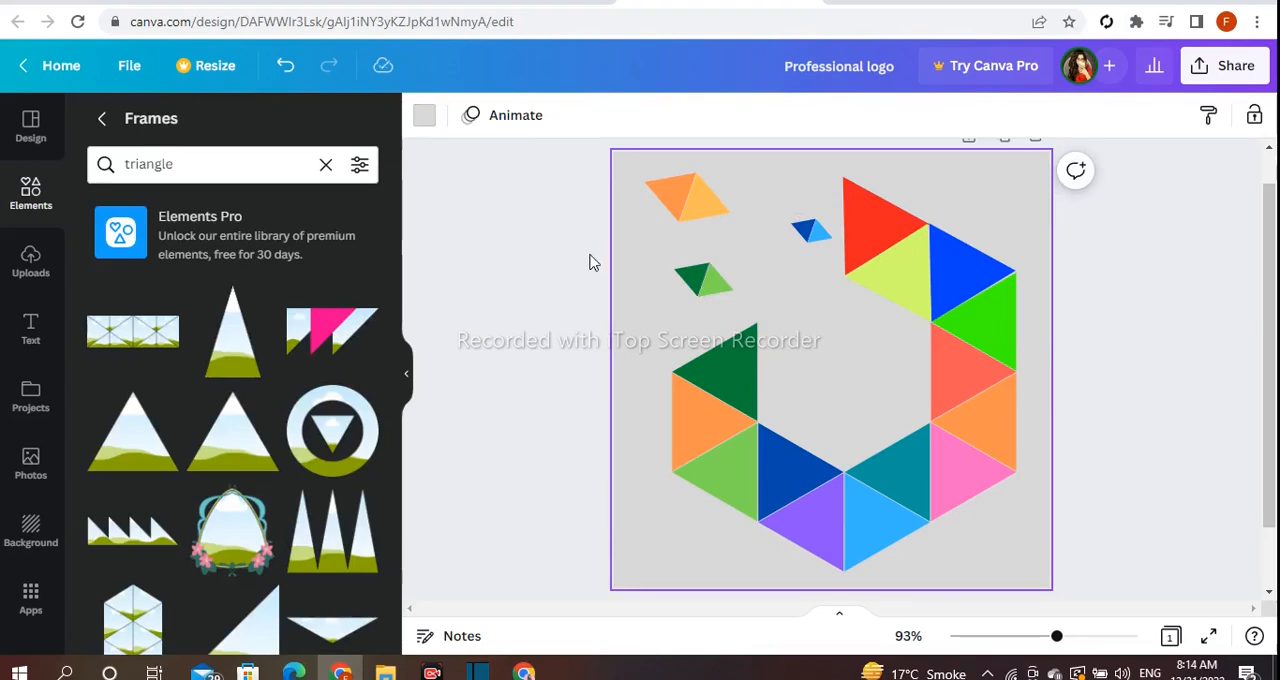
- Duplicate the green diamond, shrink the copy, rotate it nearly upright, and place it between the orange and blue diamonds
{"action": "left_click", "coordinate": [676, 282]}
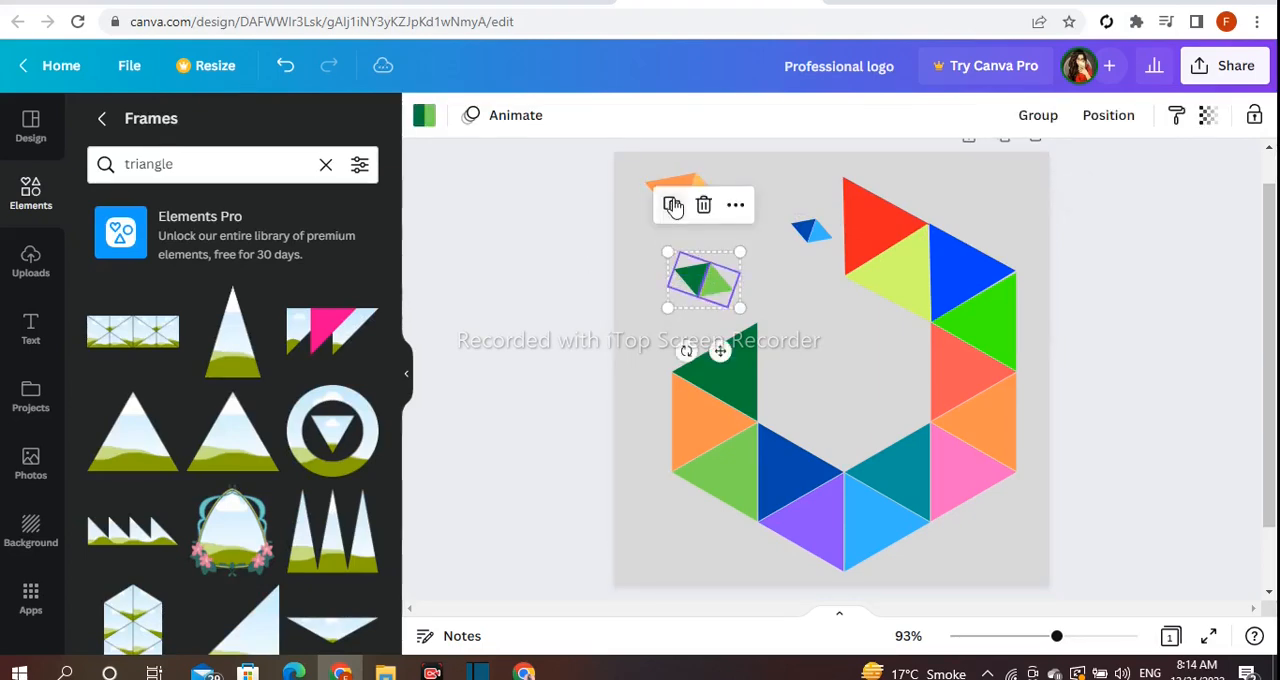
{"action": "left_click_drag", "start_coordinate": [700, 296], "coordinate": [733, 242]}
{"action": "mouse_move", "coordinate": [790, 207]}
{"action": "left_mouse_down"}
{"action": "mouse_move", "coordinate": [762, 238]}
{"action": "mouse_move", "coordinate": [780, 216]}
{"action": "left_mouse_up"}
{"action": "left_click_drag", "start_coordinate": [730, 309], "coordinate": [694, 277]}
{"action": "left_click", "coordinate": [606, 281]}
- Recolour the nearly upright diamond, filling its dark green half with violet and its light green half with pink
{"action": "left_click", "coordinate": [740, 241]}
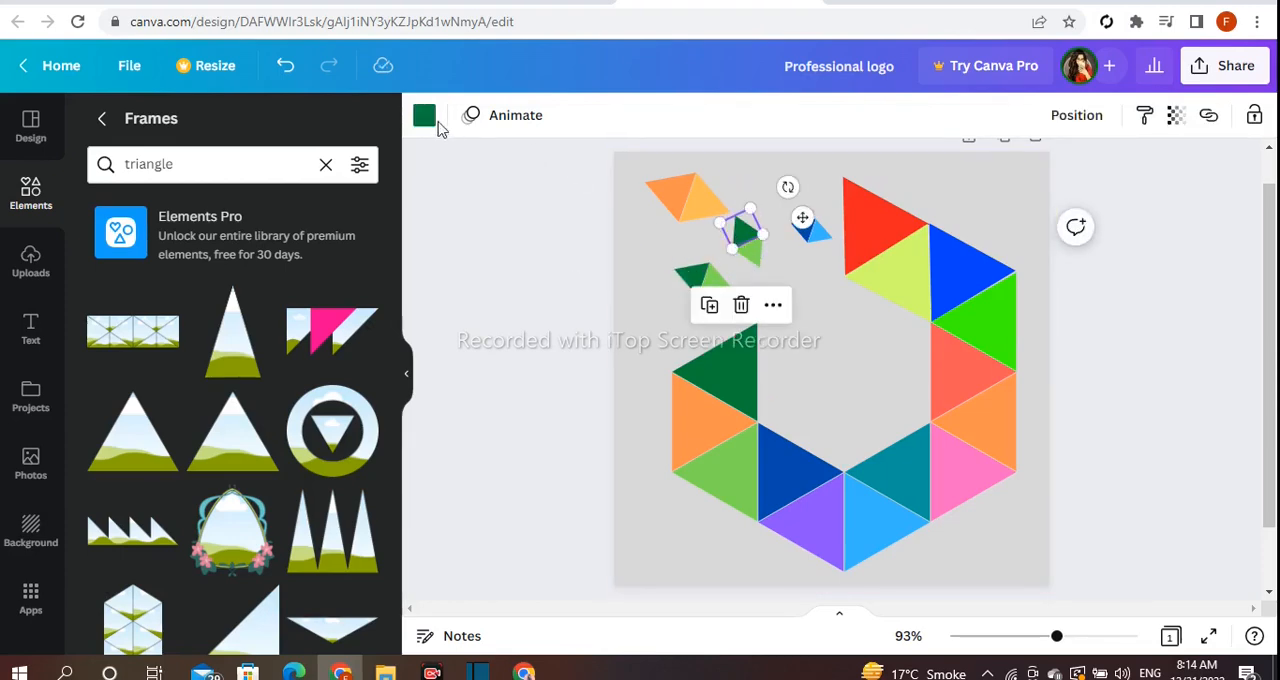
{"action": "left_click", "coordinate": [425, 117]}
{"action": "scroll", "coordinate": [371, 391], "scroll_direction": "down", "scroll_amount": 1}
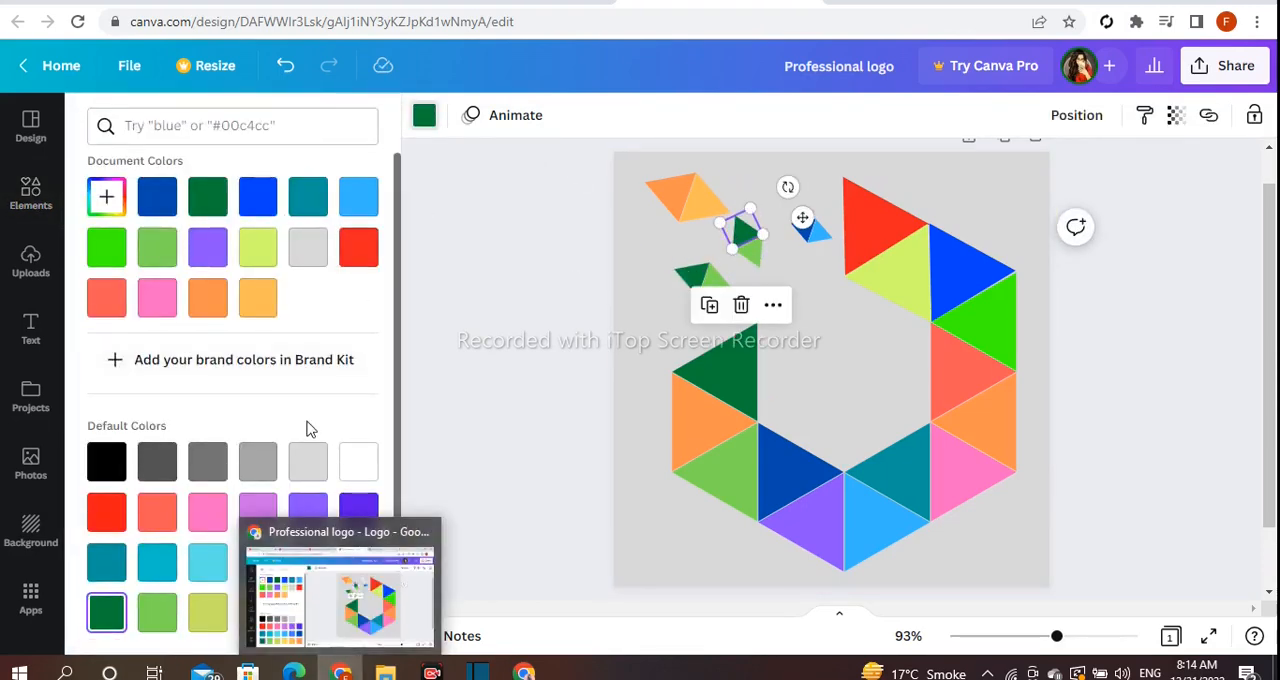
{"action": "left_click", "coordinate": [358, 510]}
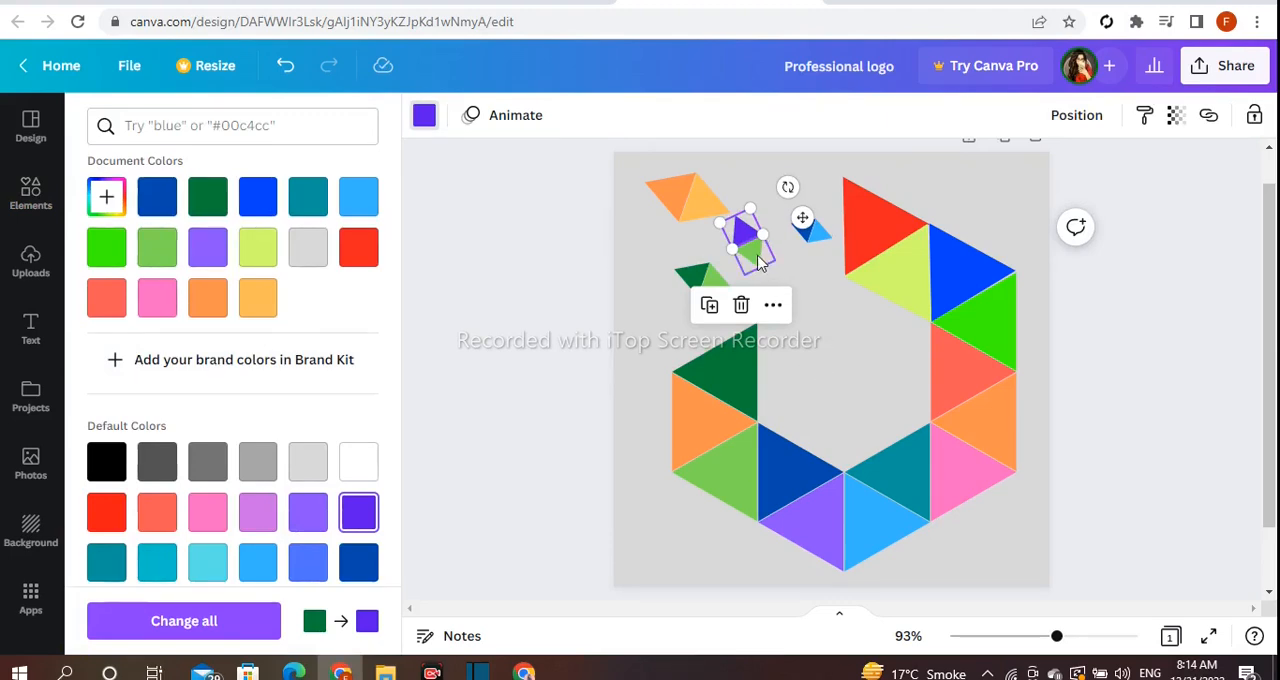
{"action": "key", "text": "ctrl+z"}
{"action": "left_click", "coordinate": [206, 510]}
{"action": "left_click", "coordinate": [502, 423]}
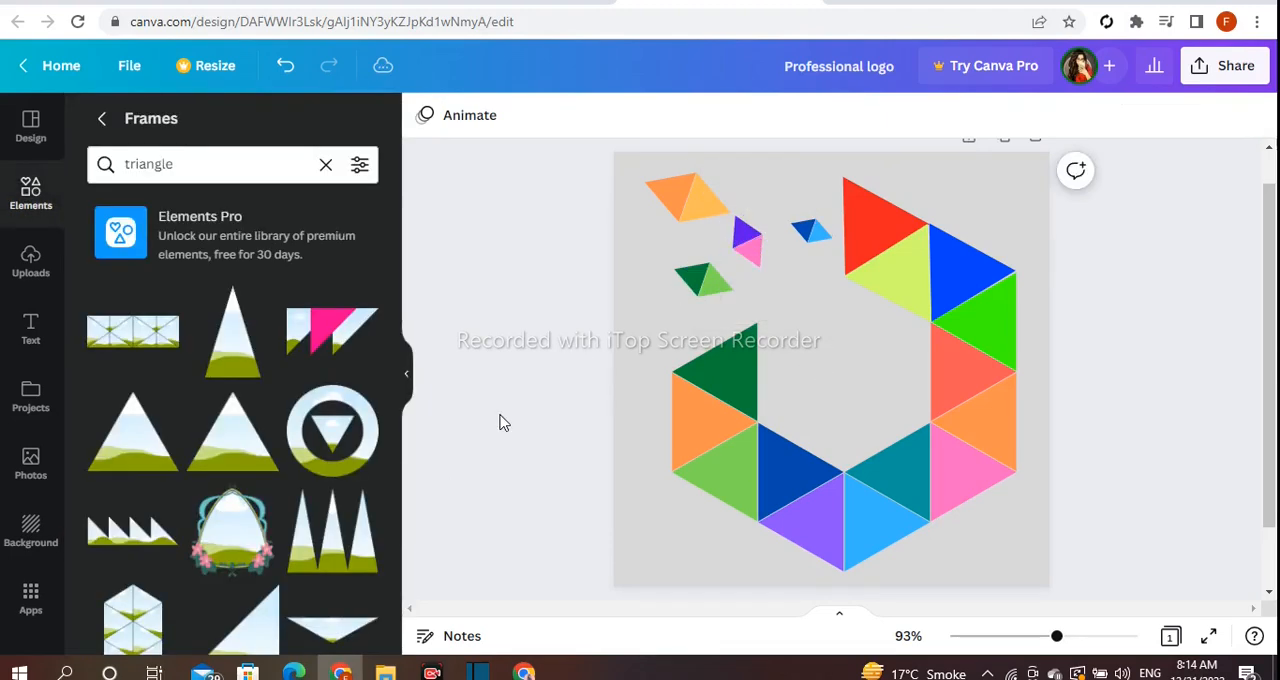
- Add a heading to the page that reads "FSA" on the first line and "Creator" on the second
{"action": "left_click_drag", "start_coordinate": [1056, 637], "coordinate": [1057, 643]}
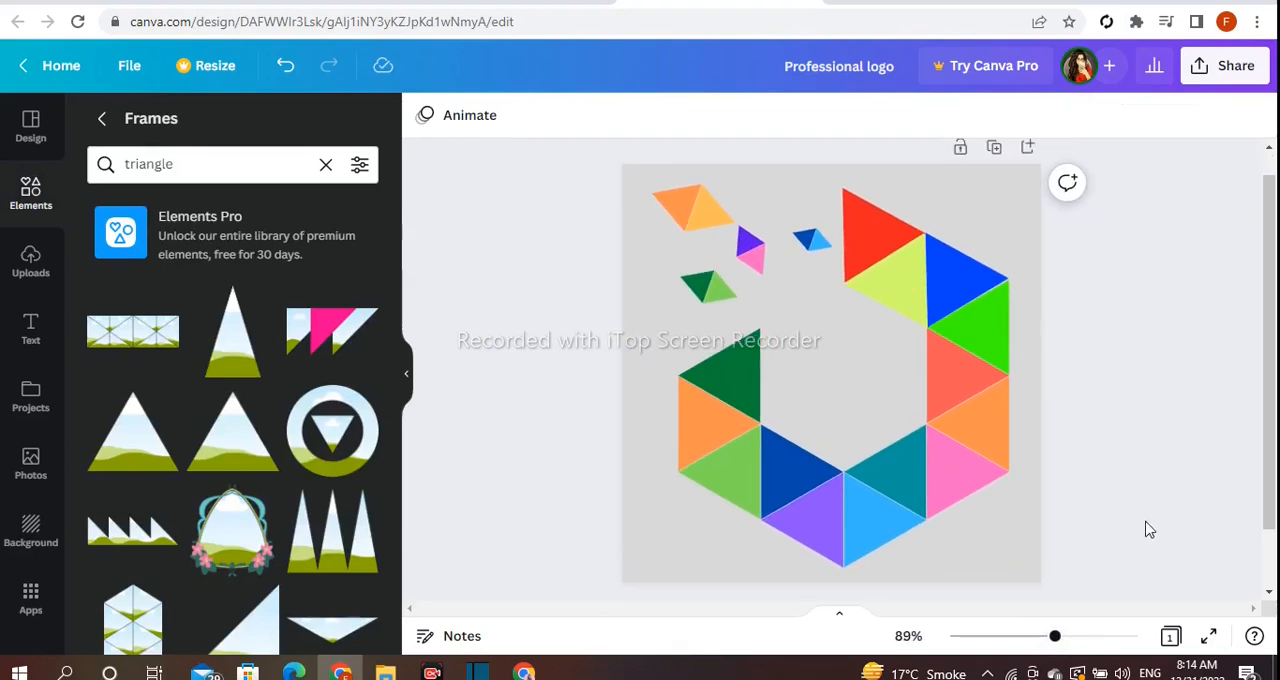
{"action": "scroll", "coordinate": [1149, 529], "scroll_direction": "down", "scroll_amount": 2}
{"action": "scroll", "coordinate": [1149, 529], "scroll_direction": "up", "scroll_amount": 2}
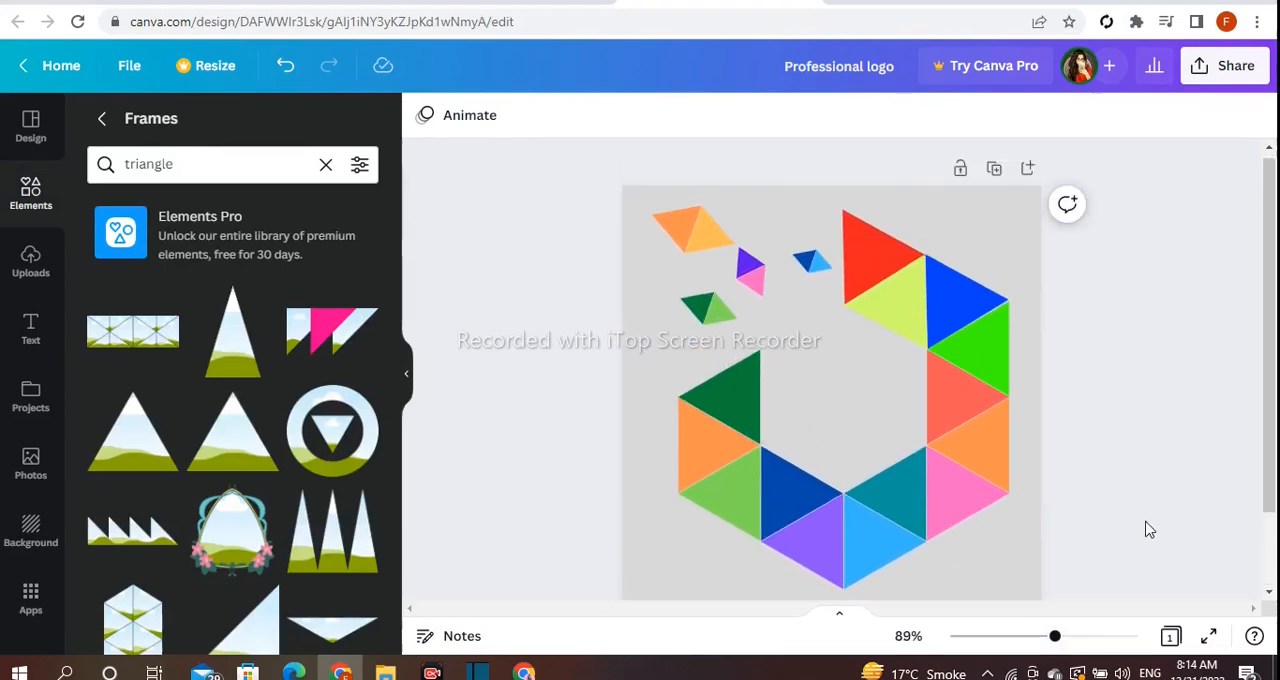
{"action": "left_click", "coordinate": [10, 334]}
{"action": "left_click", "coordinate": [194, 280]}
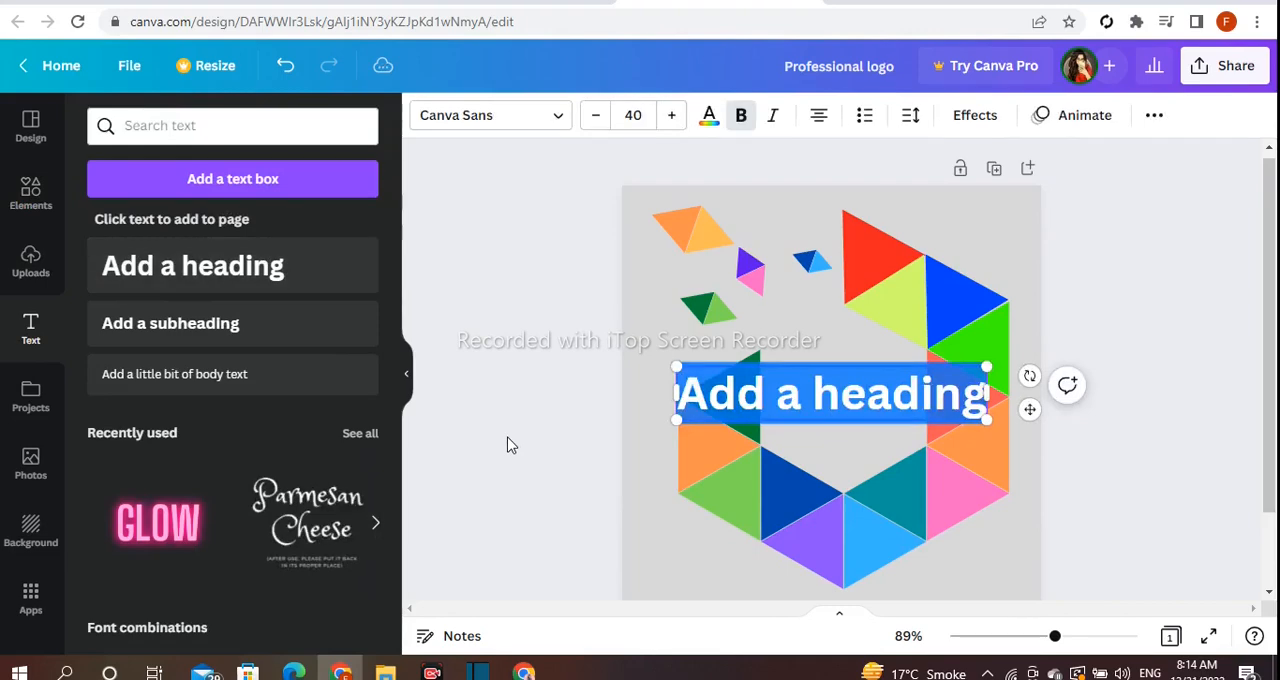
{"action": "key", "text": "BackSpace"}
{"action": "type", "text": "FSA"}
{"action": "key", "text": "Return"}
{"action": "type", "text": "Creatio"}
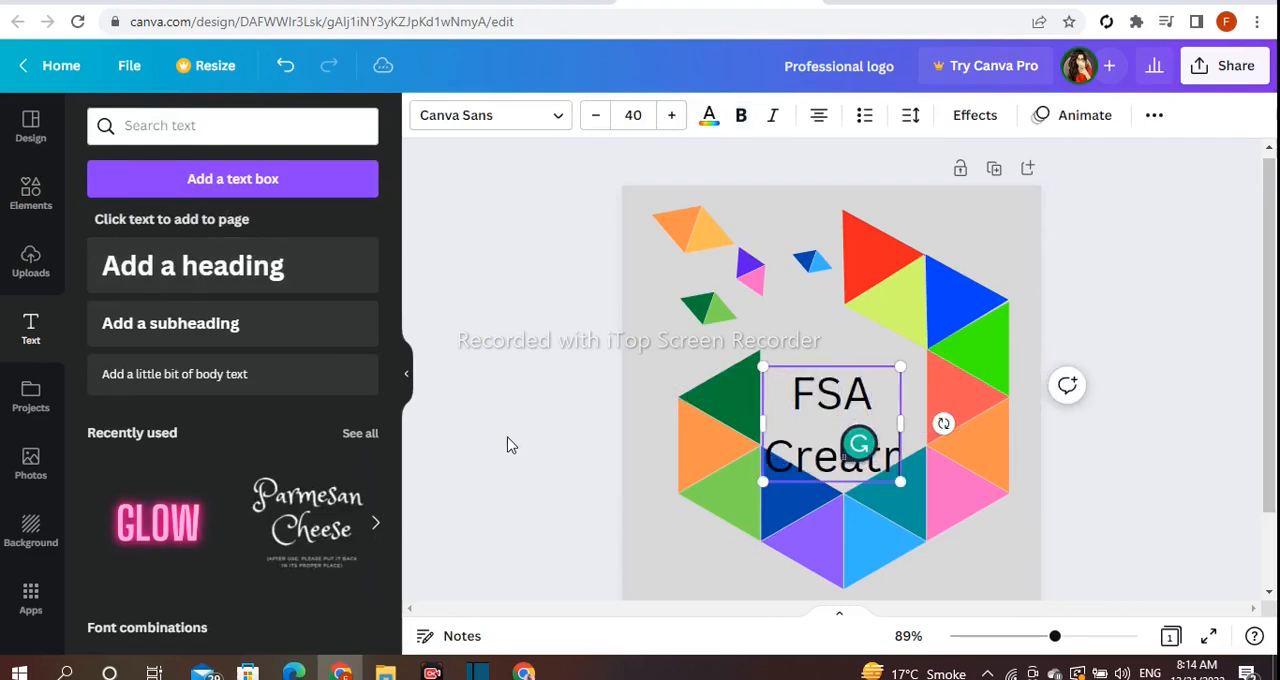
{"action": "key", "text": "BackSpace"}
{"action": "key", "text": "BackSpace"}
{"action": "type", "text": "or"}
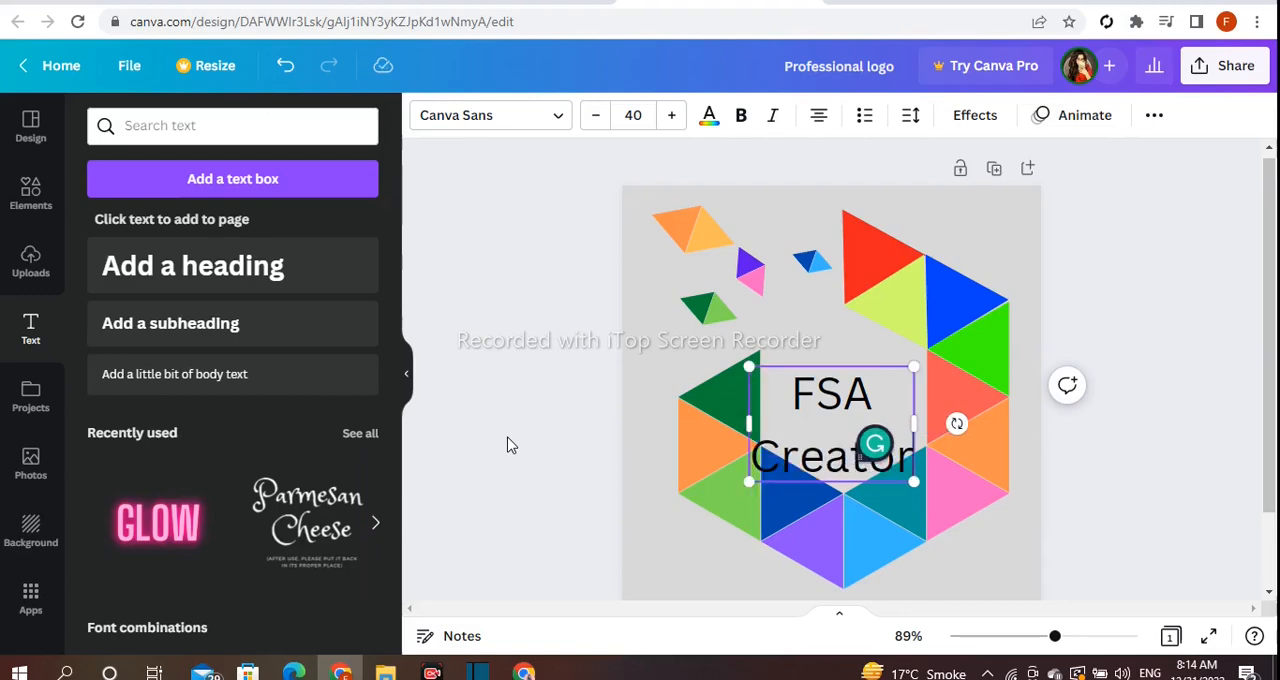
{"action": "left_click", "coordinate": [510, 445]}
- Scale the heading to font size 38 and centre it inside the open hexagon
{"action": "left_click_drag", "start_coordinate": [815, 448], "coordinate": [820, 423]}
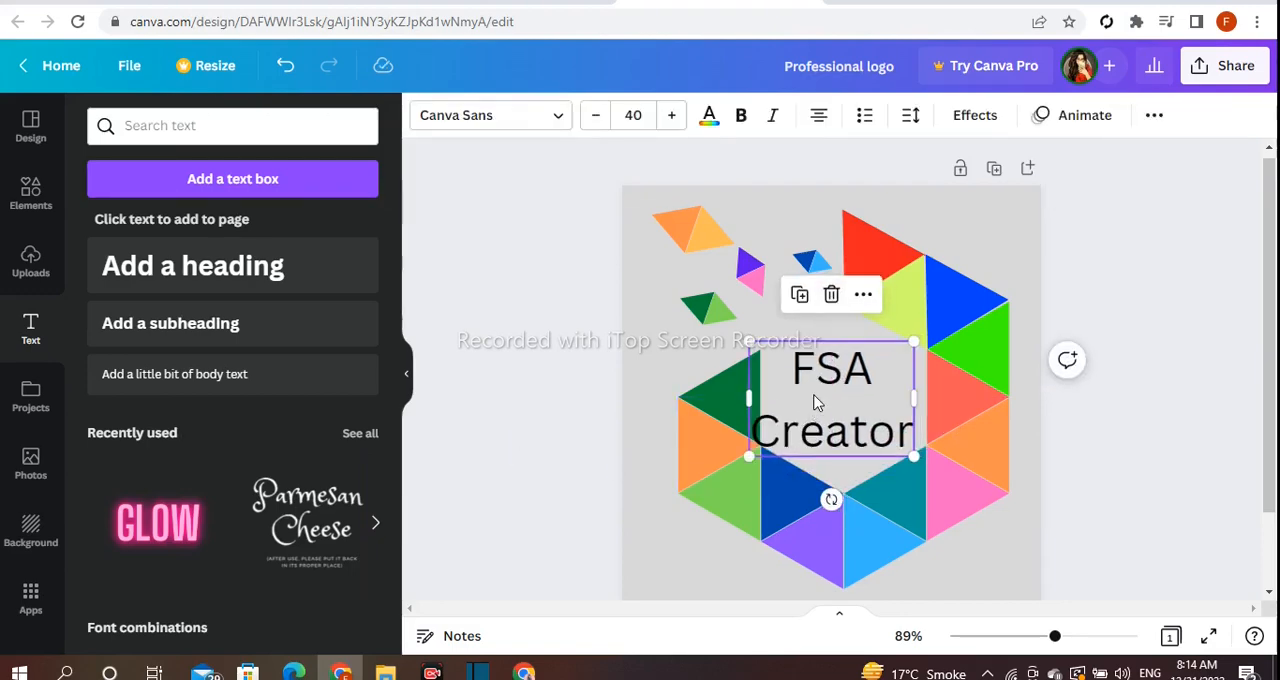
{"action": "left_click_drag", "start_coordinate": [752, 343], "coordinate": [795, 358]}
{"action": "left_click_drag", "start_coordinate": [826, 417], "coordinate": [766, 337]}
{"action": "left_click", "coordinate": [648, 369]}
{"action": "left_click_drag", "start_coordinate": [820, 425], "coordinate": [826, 430]}
{"action": "left_click_drag", "start_coordinate": [914, 349], "coordinate": [929, 334]}
{"action": "left_click_drag", "start_coordinate": [822, 362], "coordinate": [828, 350]}
- Tighten the heading's line spacing, reduce its font size to 37.4, and recentre it within the hexagon
{"action": "left_click", "coordinate": [910, 118]}
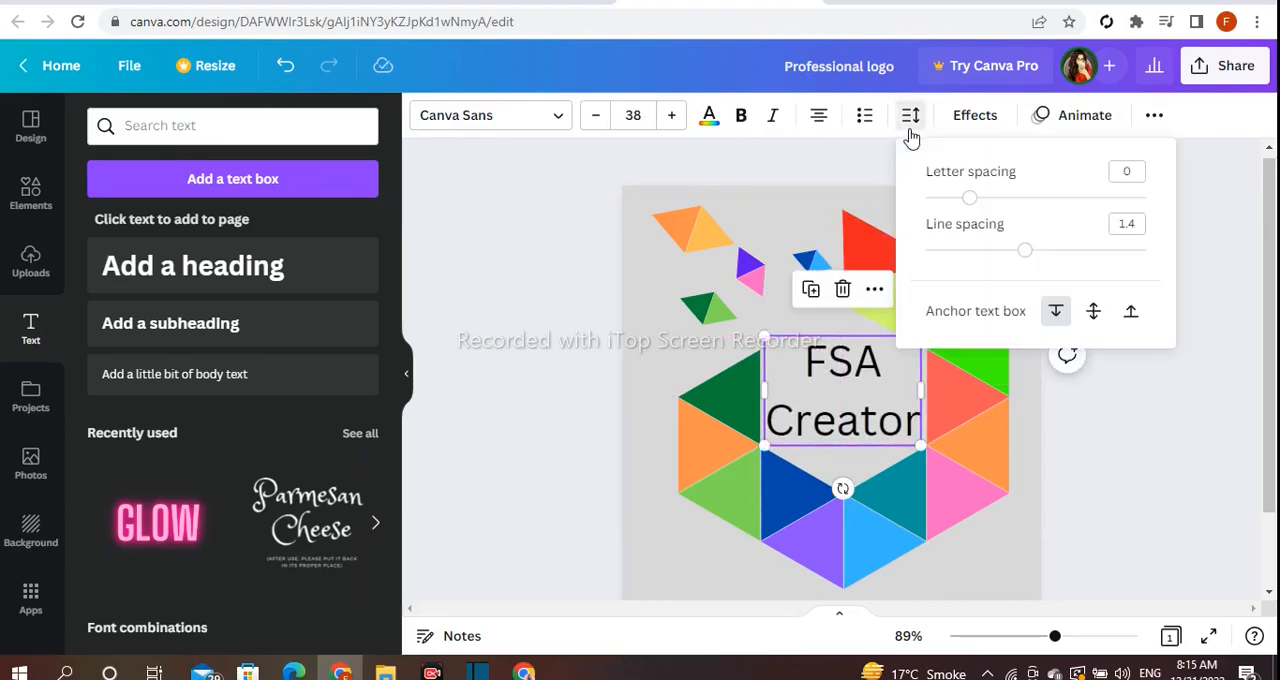
{"action": "left_click_drag", "start_coordinate": [1022, 246], "coordinate": [981, 255]}
{"action": "left_click_drag", "start_coordinate": [969, 198], "coordinate": [967, 205]}
{"action": "left_click", "coordinate": [652, 259]}
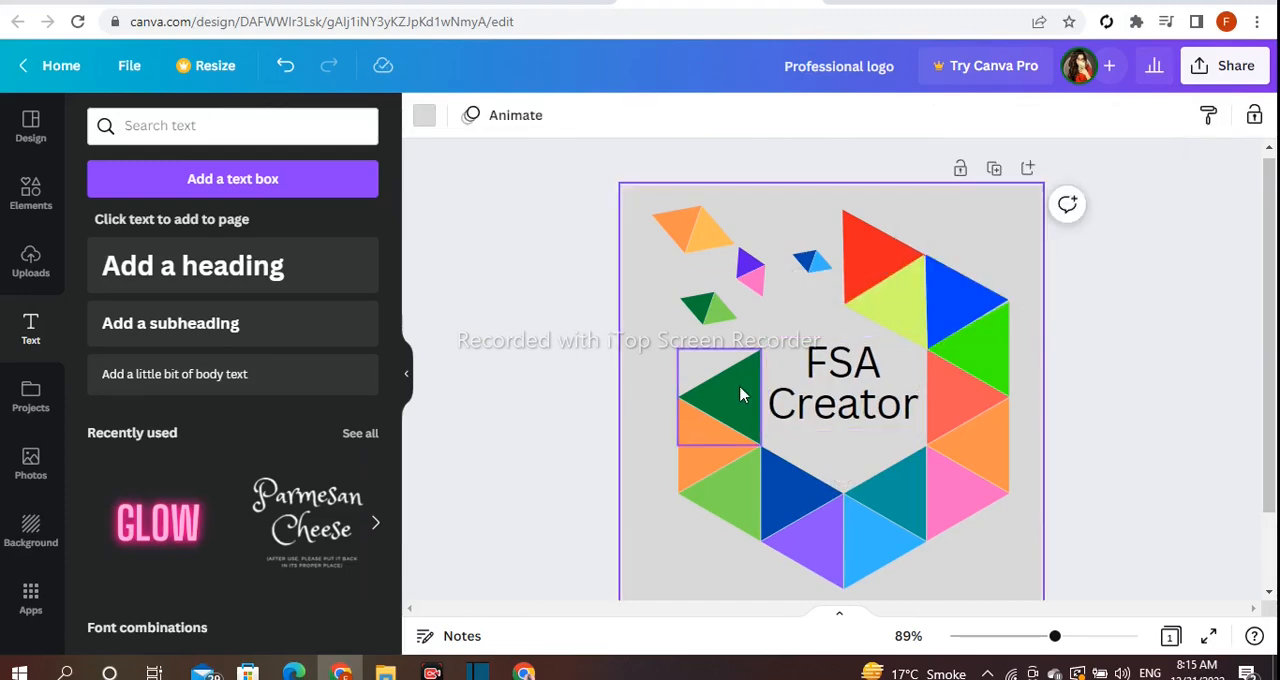
{"action": "left_click", "coordinate": [828, 407]}
{"action": "left_click_drag", "start_coordinate": [767, 350], "coordinate": [770, 342]}
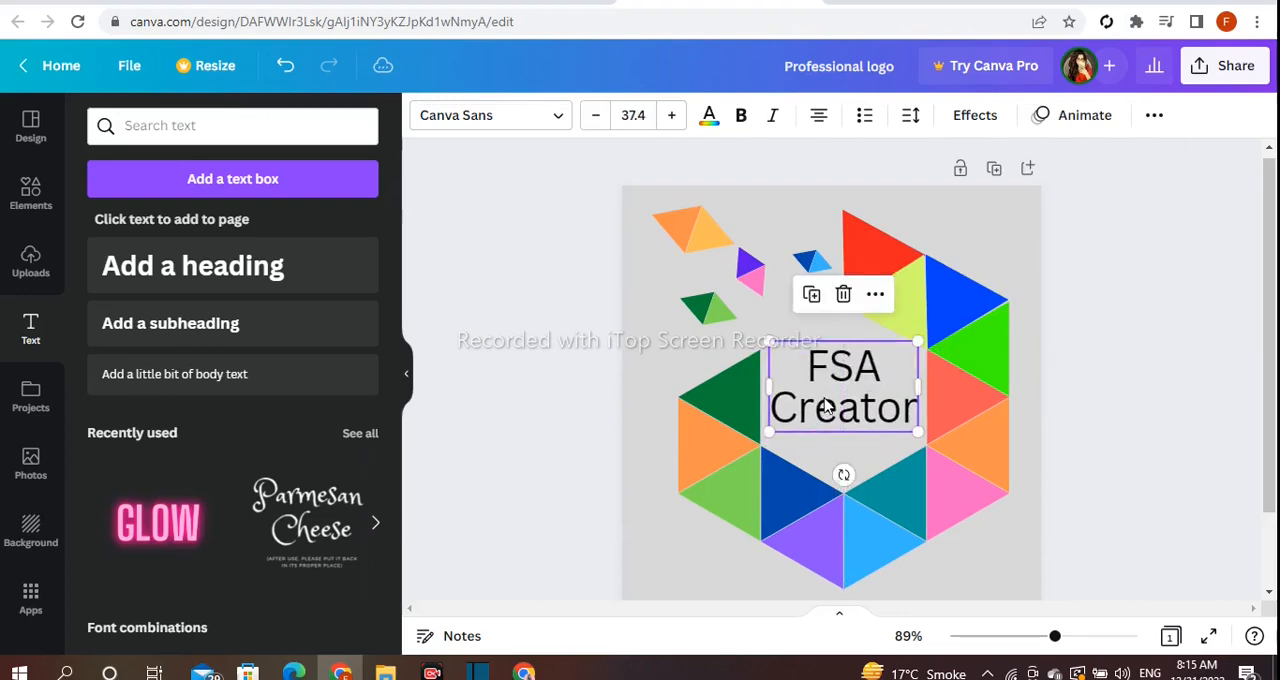
{"action": "left_click", "coordinate": [612, 352]}
- Change the heading's font to Gagalin
{"action": "left_click", "coordinate": [819, 423]}
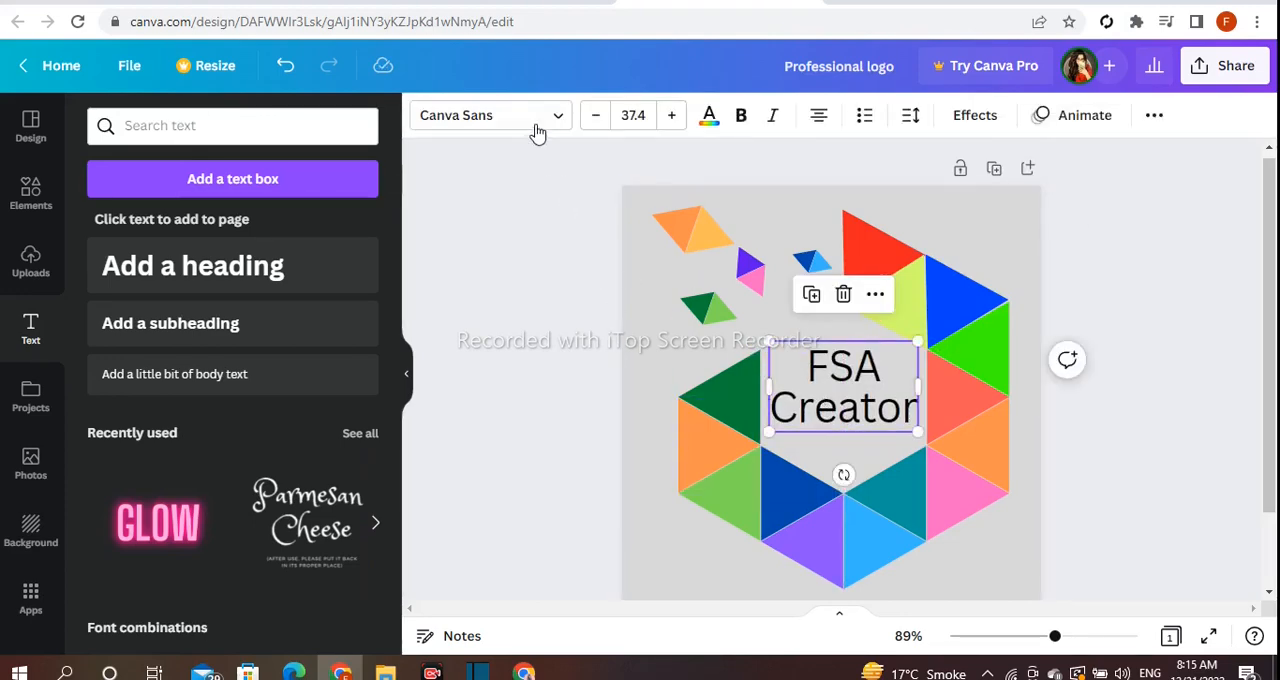
{"action": "left_click", "coordinate": [537, 134]}
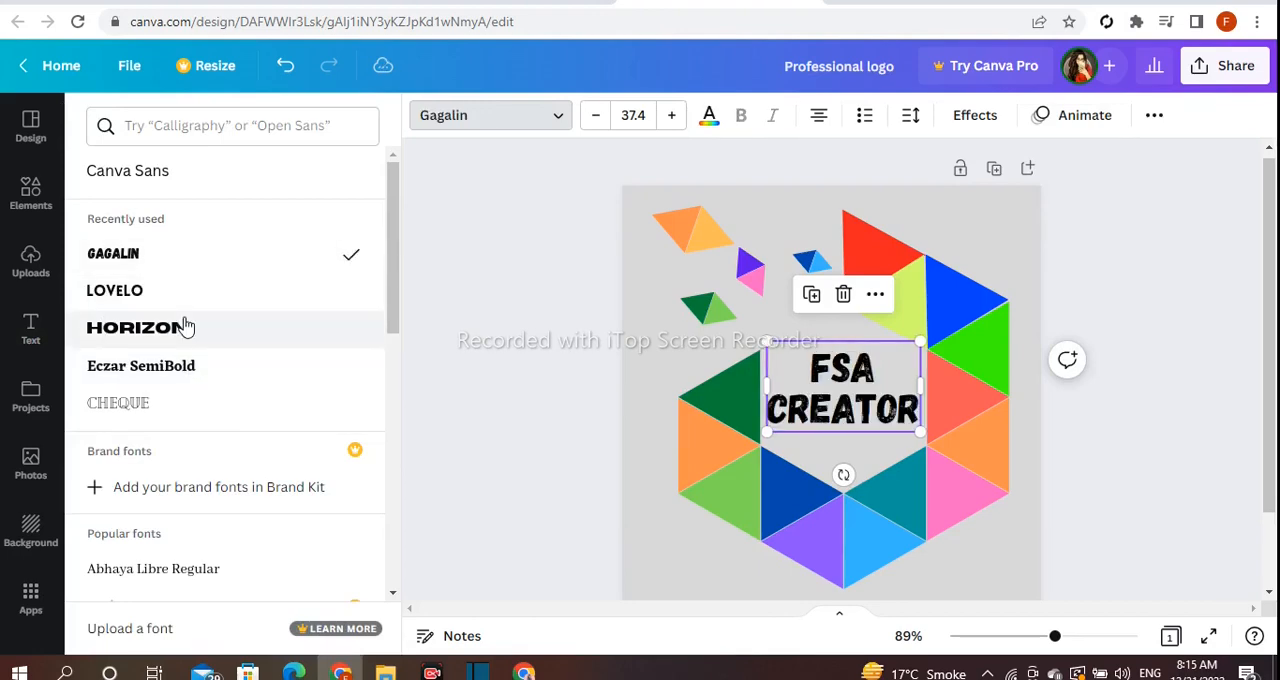
{"action": "left_click", "coordinate": [478, 318]}
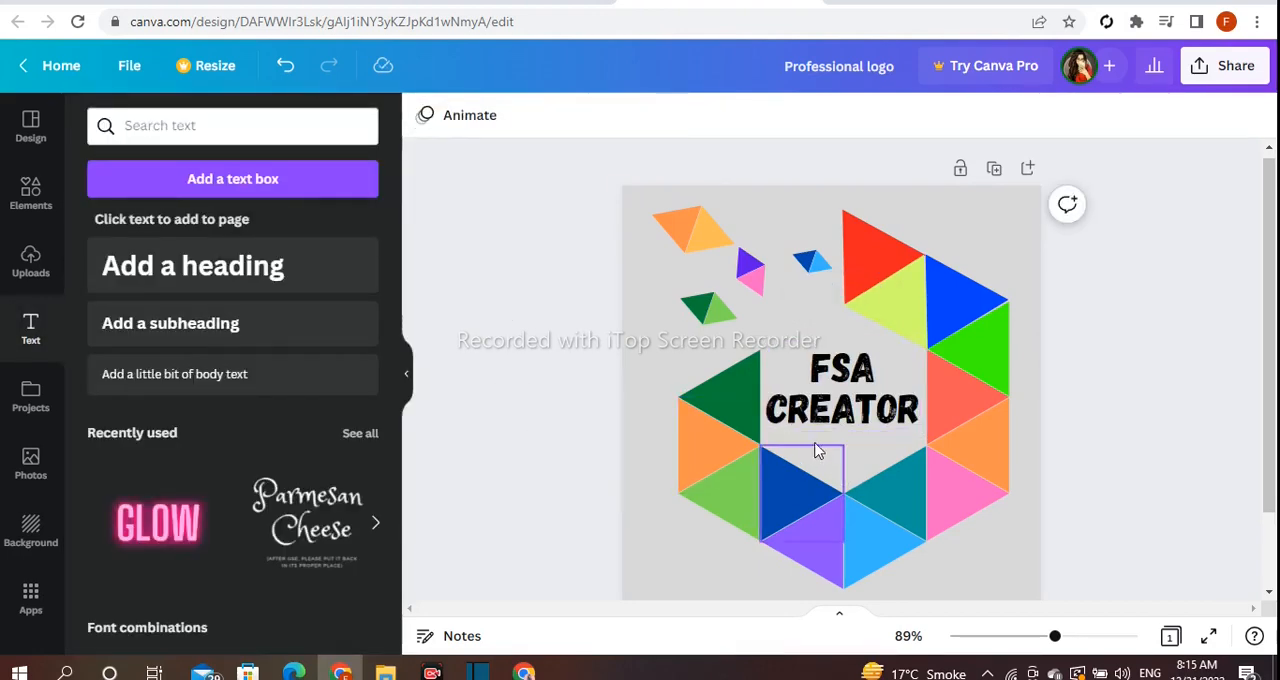
{"action": "left_click", "coordinate": [842, 410]}
{"action": "left_click", "coordinate": [431, 380]}
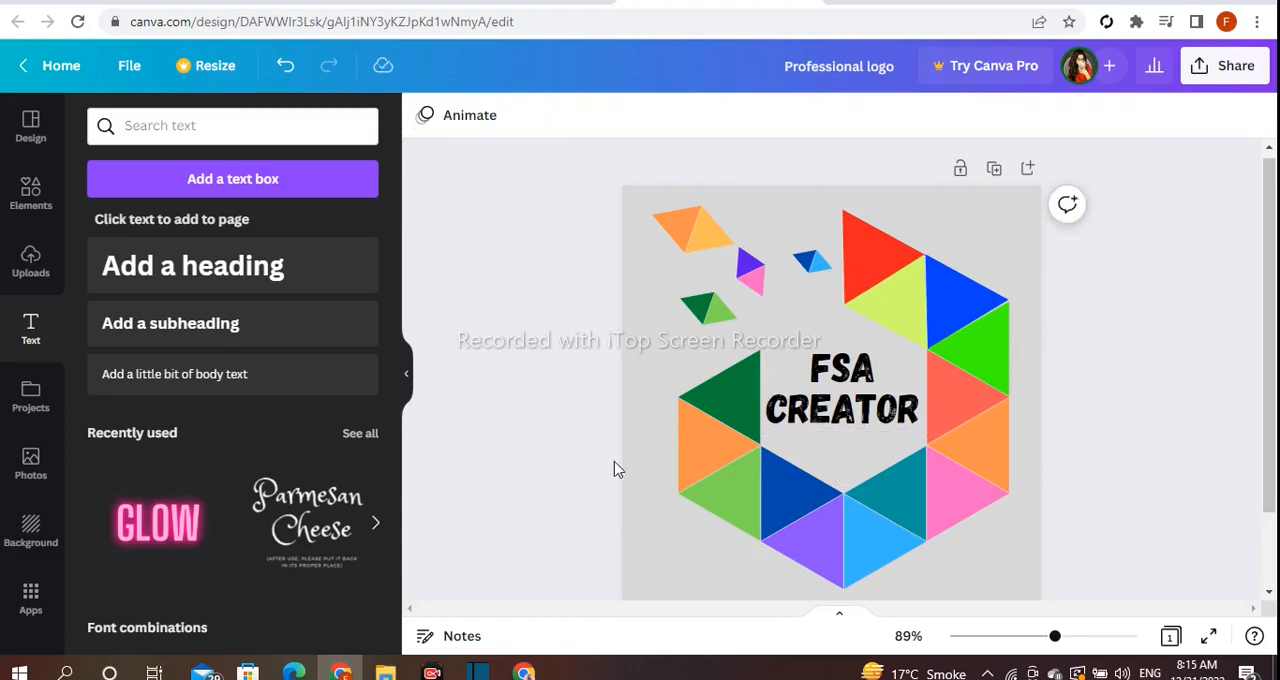
- Try white, grey, orange, yellow, lime and turquoise fills for the logo background, then return it to white
{"action": "left_click_drag", "start_coordinate": [1055, 640], "coordinate": [1051, 640]}
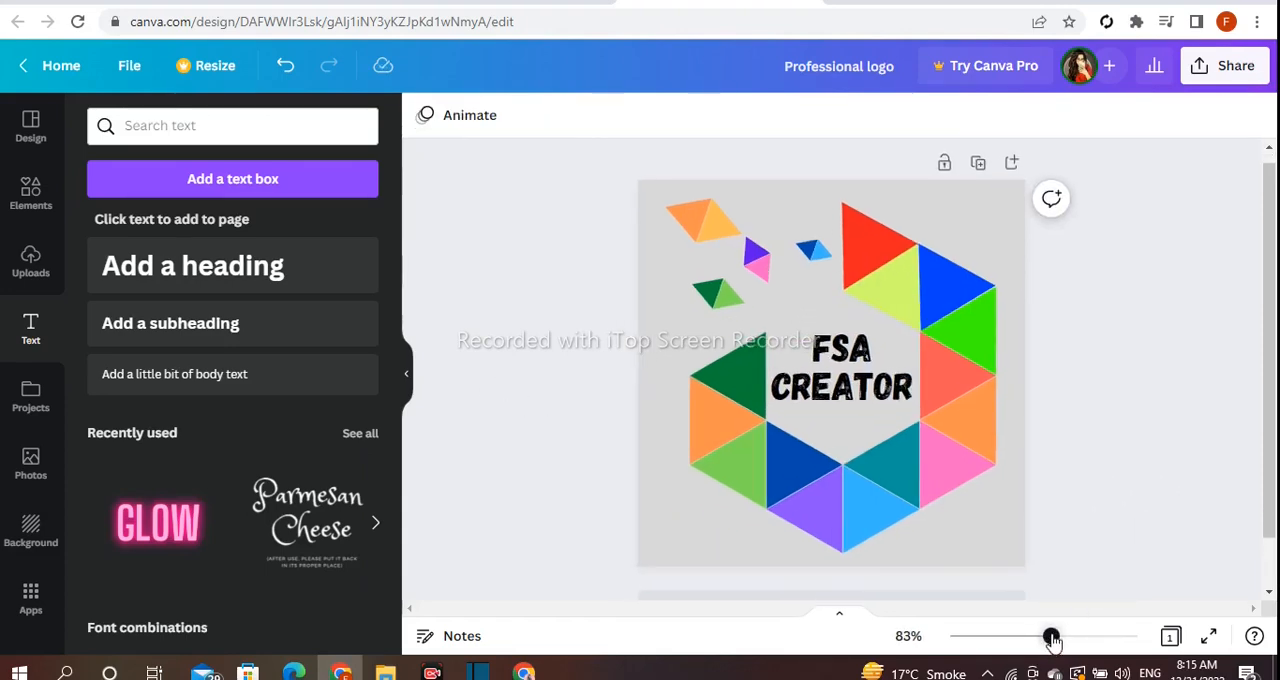
{"action": "left_click", "coordinate": [958, 554]}
{"action": "left_click", "coordinate": [425, 118]}
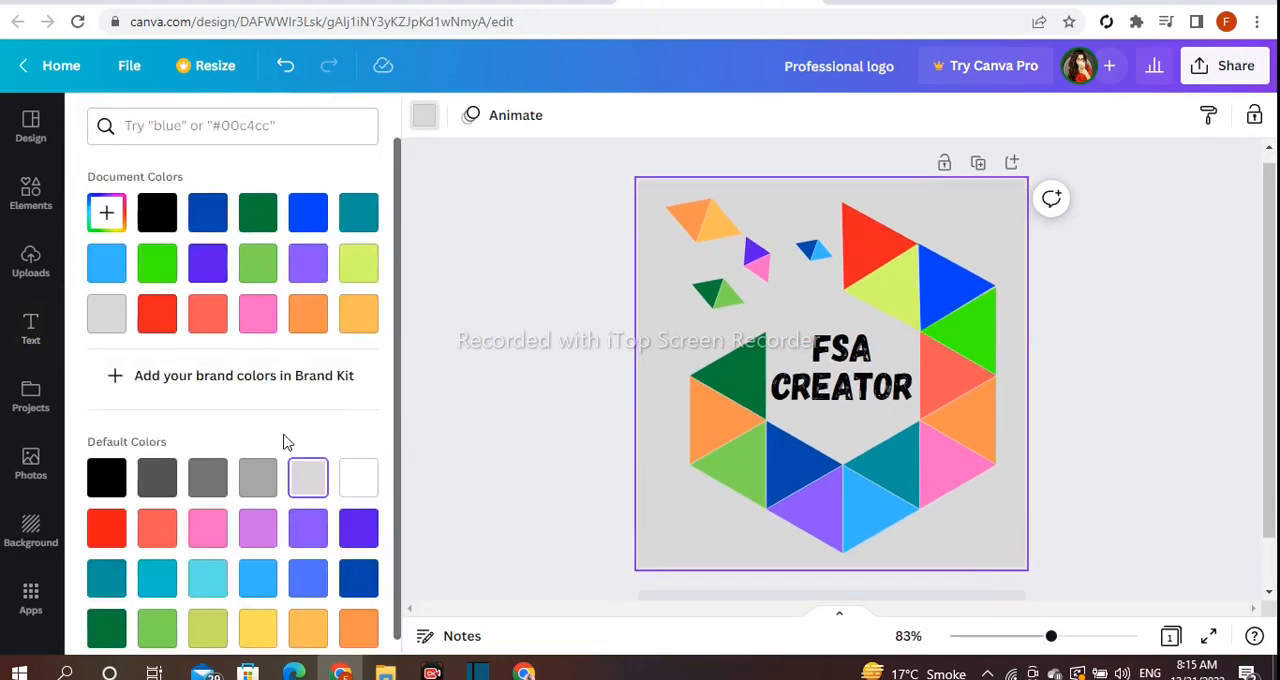
{"action": "left_click", "coordinate": [343, 491]}
{"action": "scroll", "coordinate": [283, 518], "scroll_direction": "down", "scroll_amount": 1}
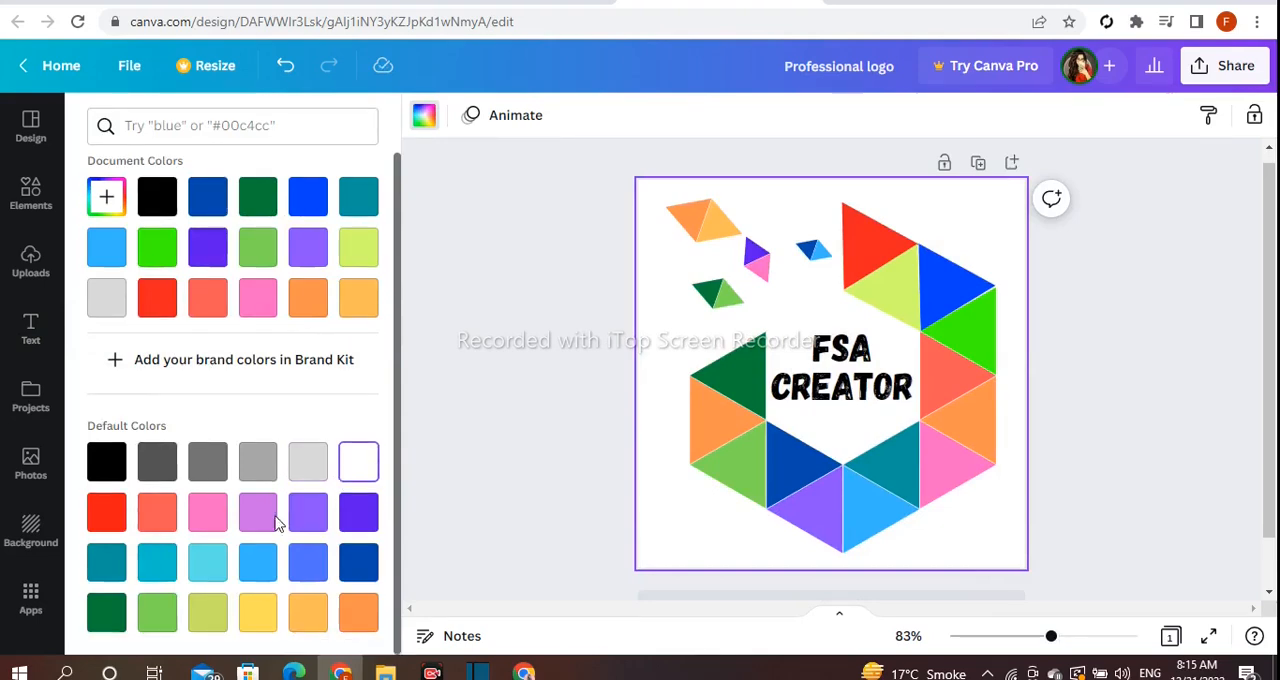
{"action": "left_click", "coordinate": [157, 464]}
{"action": "left_click", "coordinate": [207, 470]}
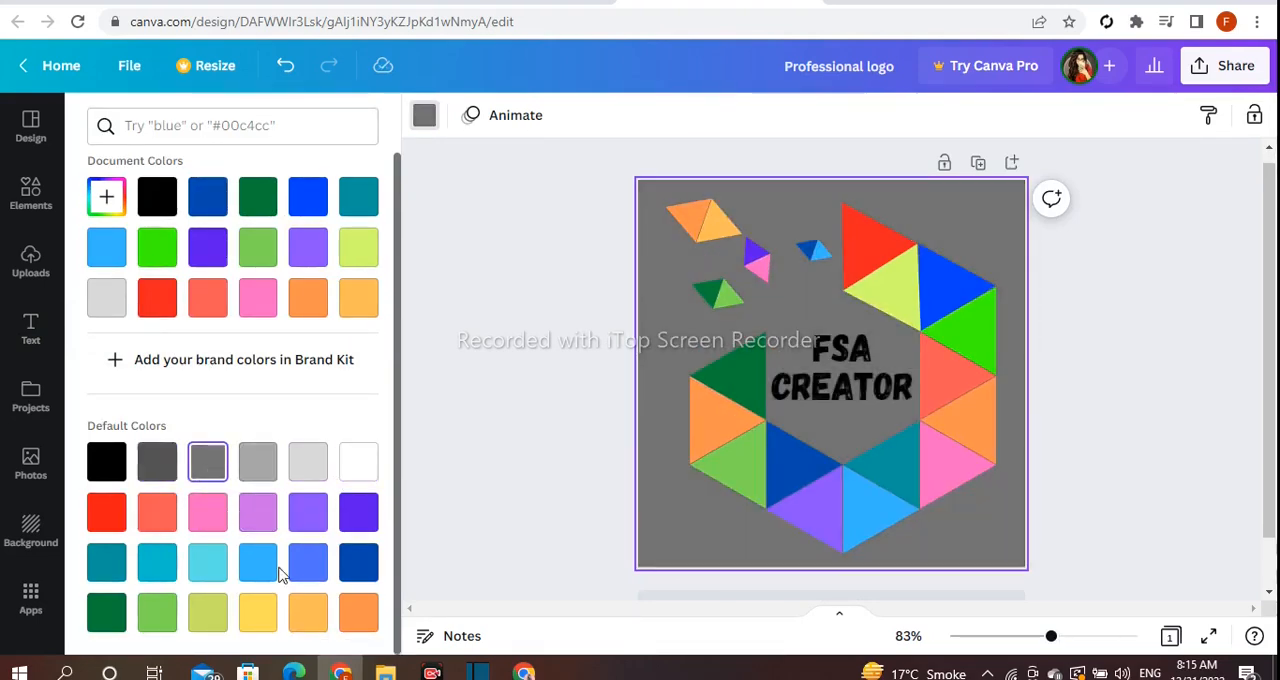
{"action": "left_click", "coordinate": [359, 610]}
{"action": "left_click", "coordinate": [310, 614]}
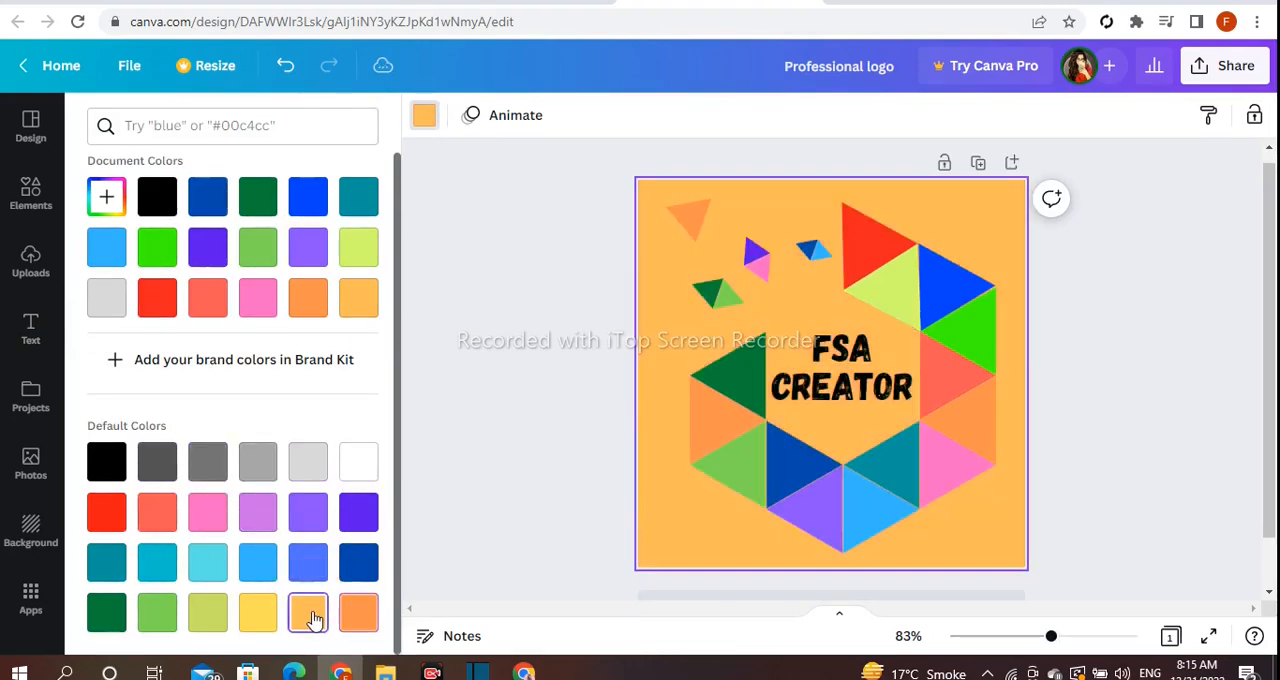
{"action": "left_click", "coordinate": [258, 620]}
{"action": "left_click", "coordinate": [210, 614]}
{"action": "left_click", "coordinate": [205, 576]}
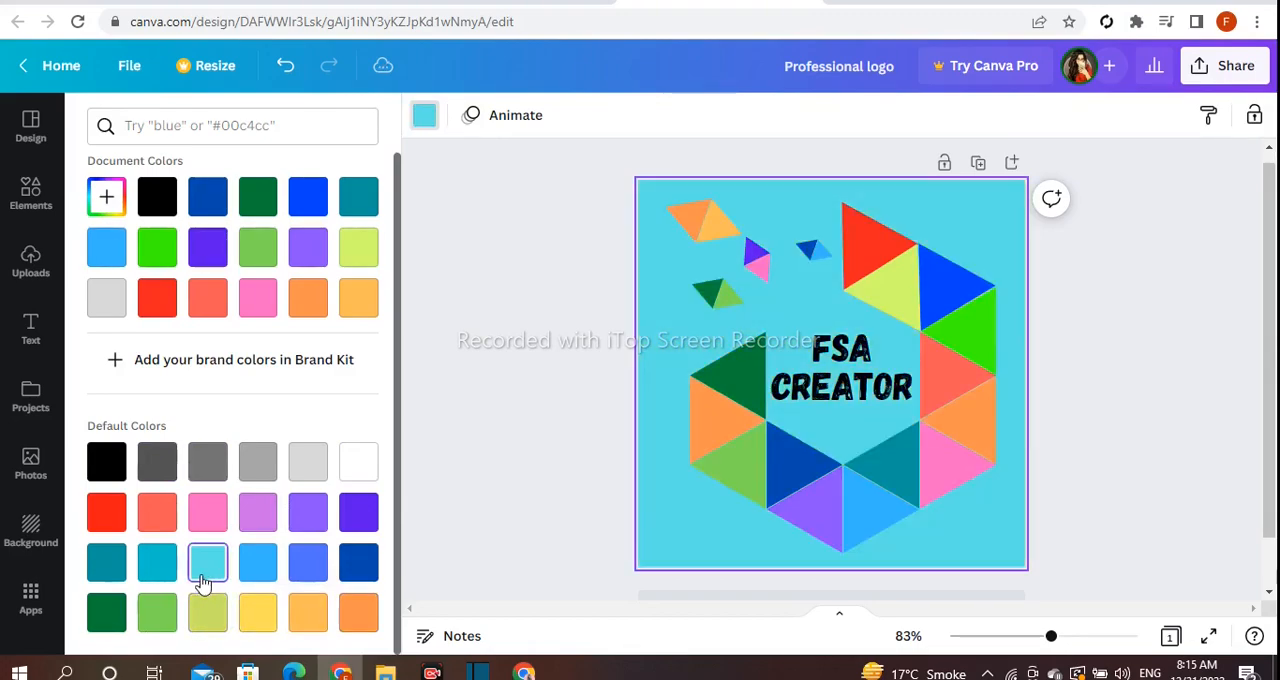
{"action": "left_click", "coordinate": [360, 462]}
{"action": "left_click", "coordinate": [724, 212]}
- Fill the logo background with the custom pale pink colour #FFD6D6
{"action": "left_click", "coordinate": [826, 200]}
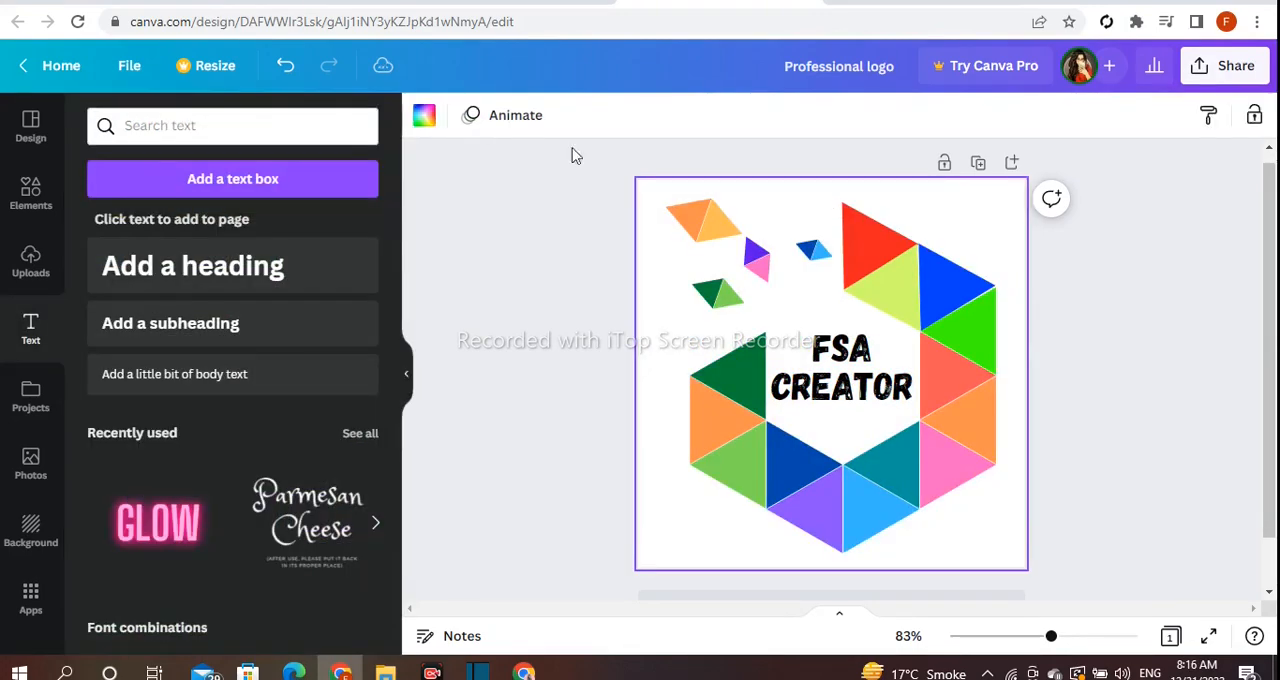
{"action": "left_click", "coordinate": [421, 118]}
{"action": "left_click", "coordinate": [106, 212]}
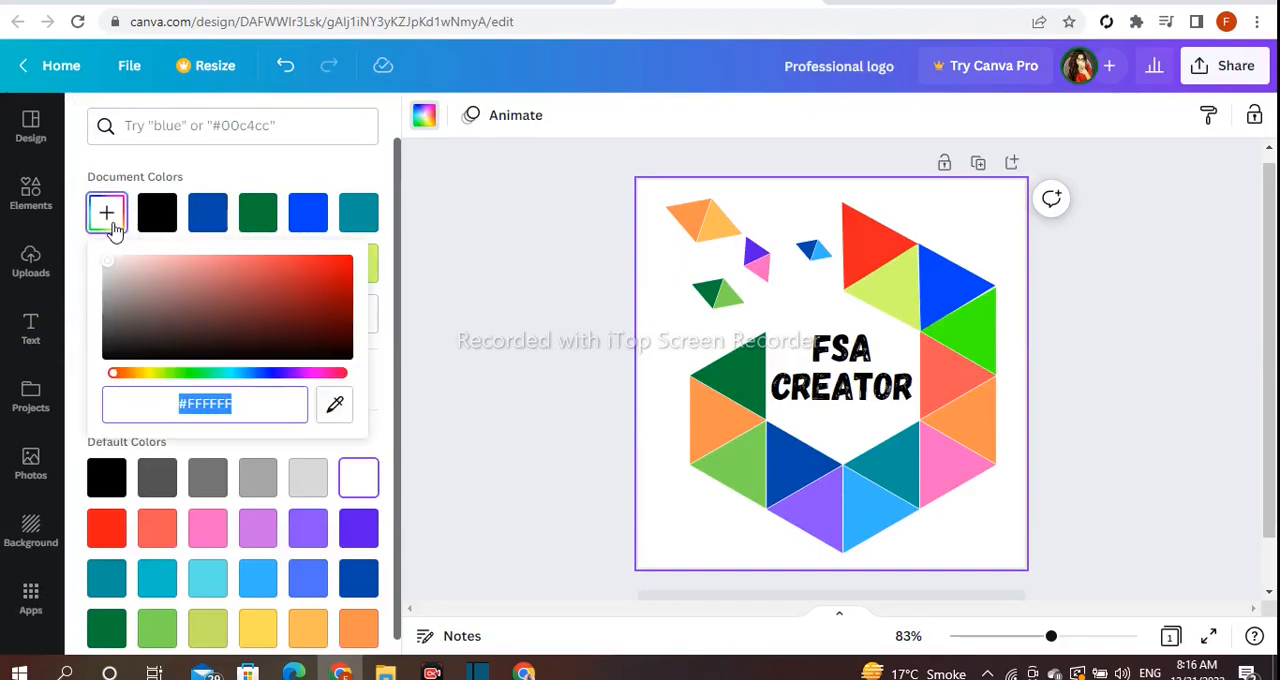
{"action": "left_click_drag", "start_coordinate": [151, 286], "coordinate": [147, 257]}
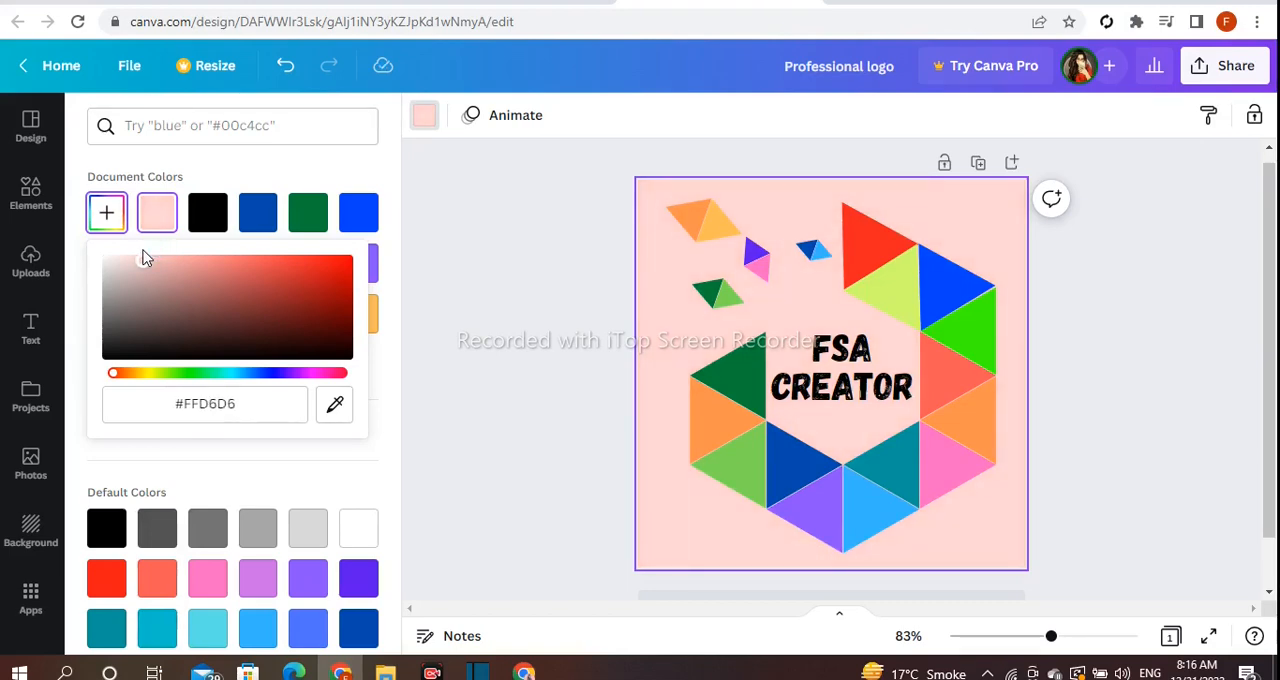
{"action": "left_click", "coordinate": [508, 318]}
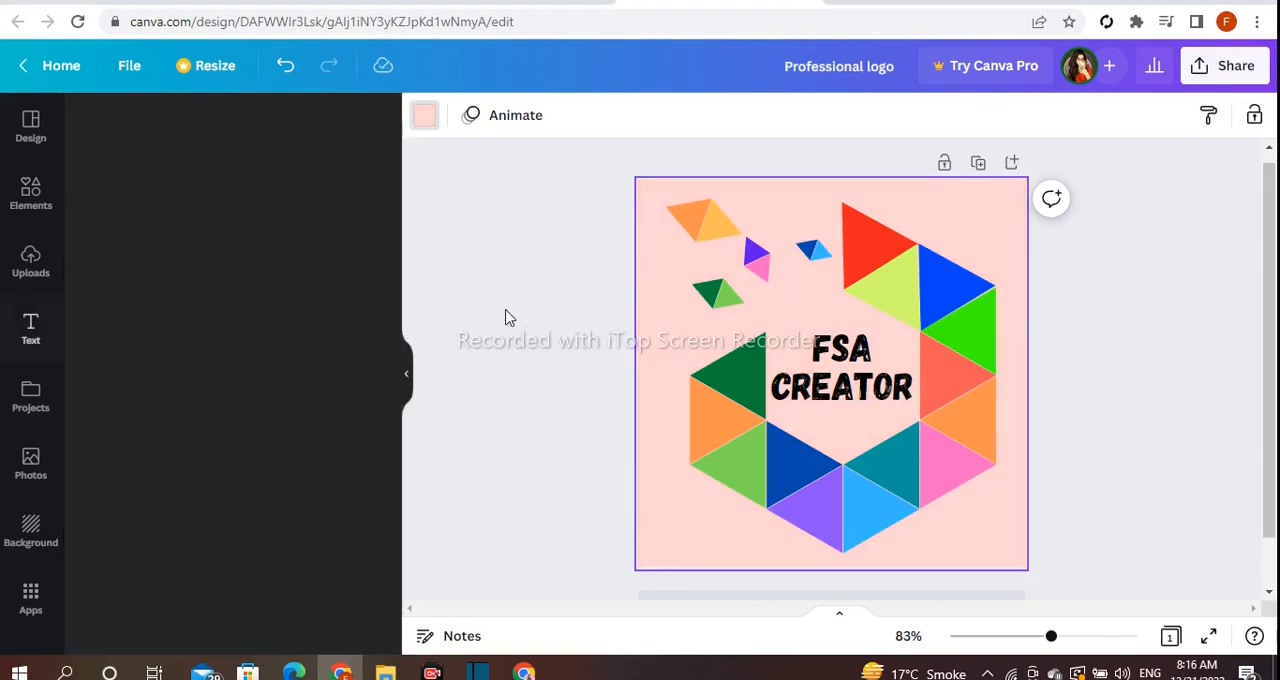
- Free up the workspace around the canvas and inspect the whole finished logo at different magnifications
{"action": "left_click", "coordinate": [407, 377]}
{"action": "left_click", "coordinate": [855, 424]}
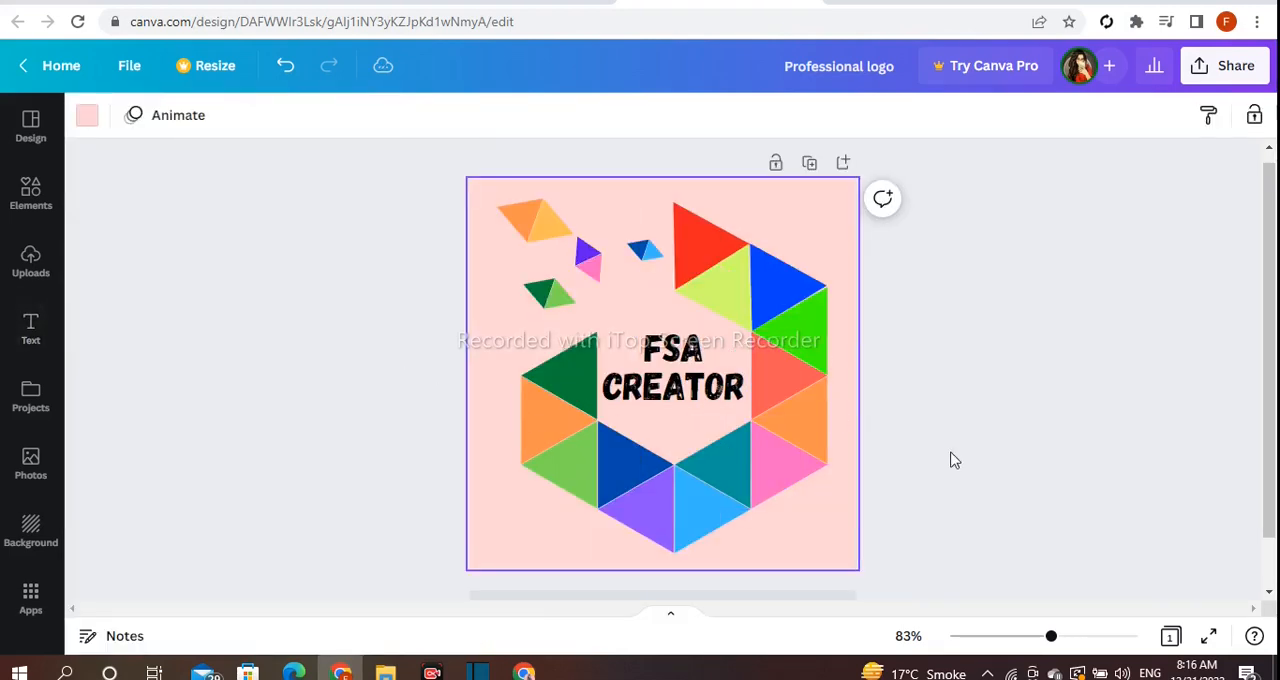
{"action": "left_click_drag", "start_coordinate": [1051, 638], "coordinate": [1055, 636]}
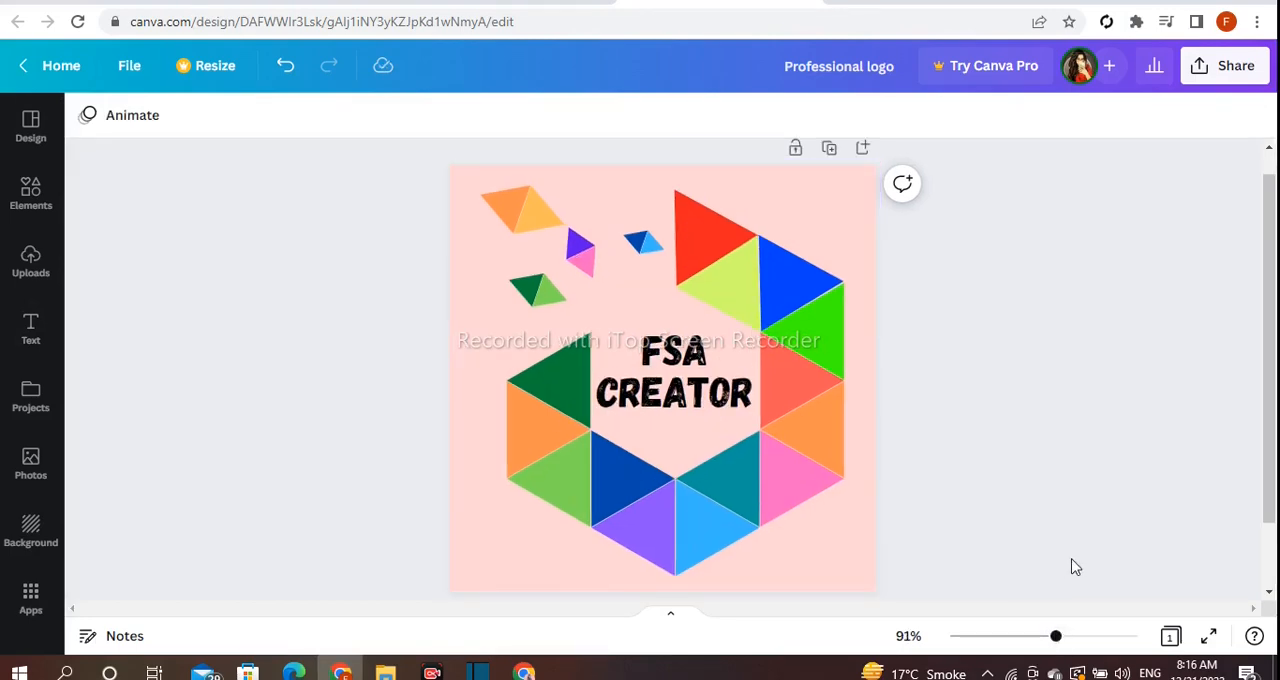
{"action": "mouse_move", "coordinate": [1060, 640]}
{"action": "left_mouse_down"}
{"action": "mouse_move", "coordinate": [1077, 640]}
{"action": "mouse_move", "coordinate": [1046, 643]}
{"action": "mouse_move", "coordinate": [1067, 644]}
{"action": "left_mouse_up"}
{"action": "left_click_drag", "start_coordinate": [1274, 466], "coordinate": [1277, 418]}
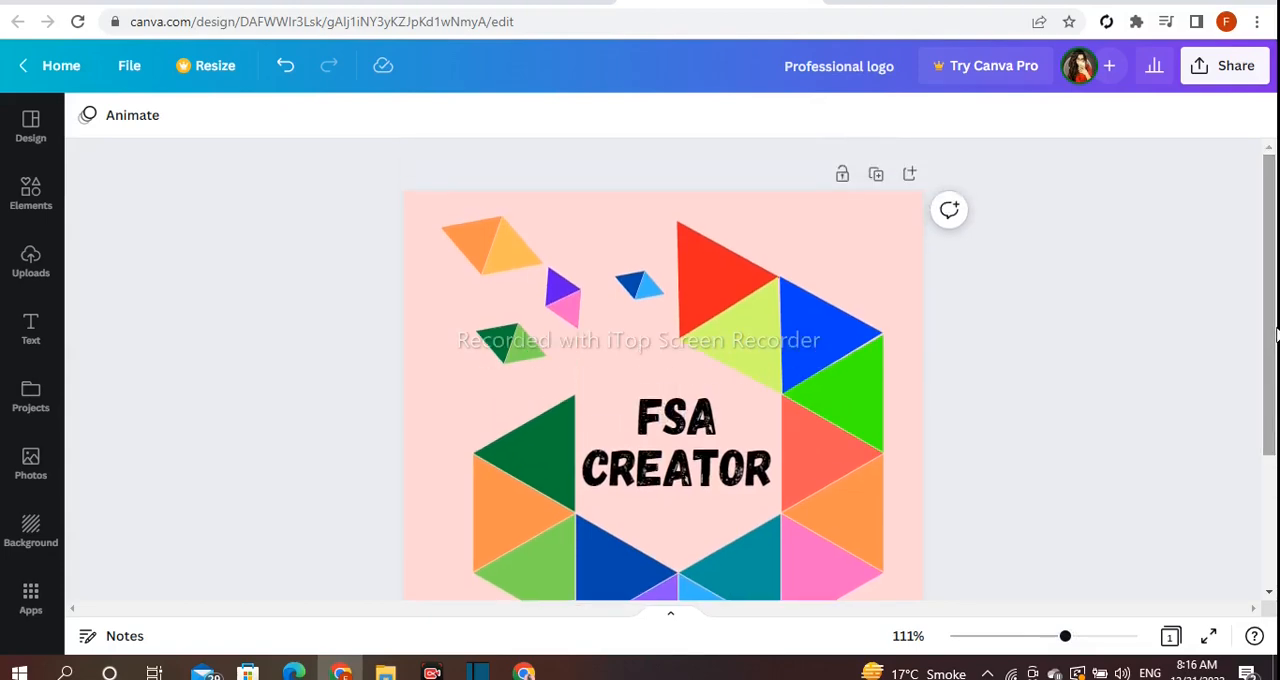
{"action": "left_click_drag", "start_coordinate": [1275, 325], "coordinate": [1275, 395]}
{"action": "left_click_drag", "start_coordinate": [1066, 638], "coordinate": [1050, 639]}
{"action": "left_click_drag", "start_coordinate": [1273, 510], "coordinate": [1275, 475]}
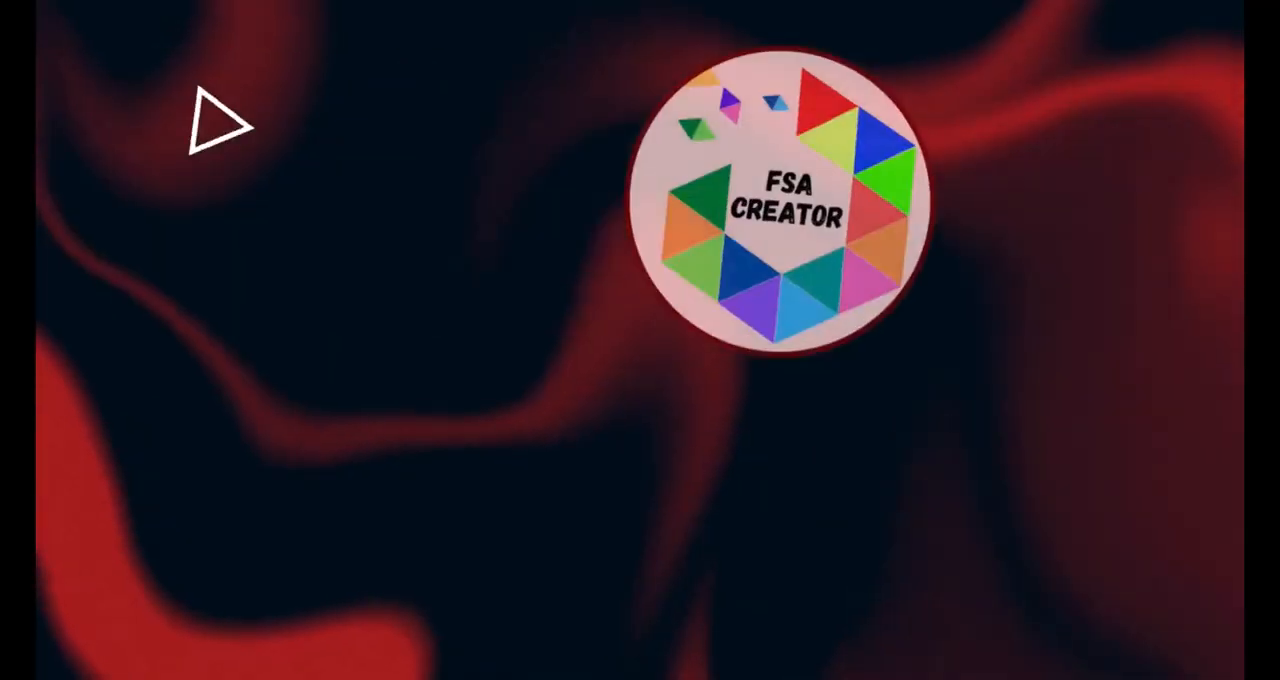